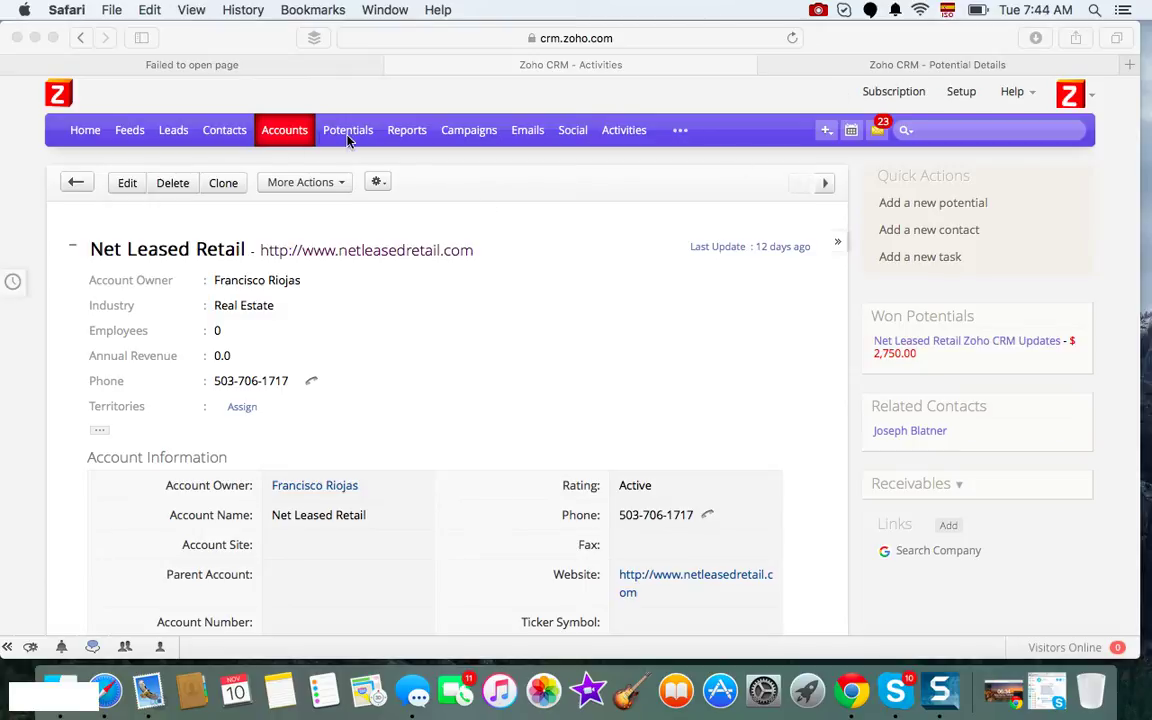
Step: Go to Setup > Automation and show the Workflow Custom Functions list
left_click(855, 109)
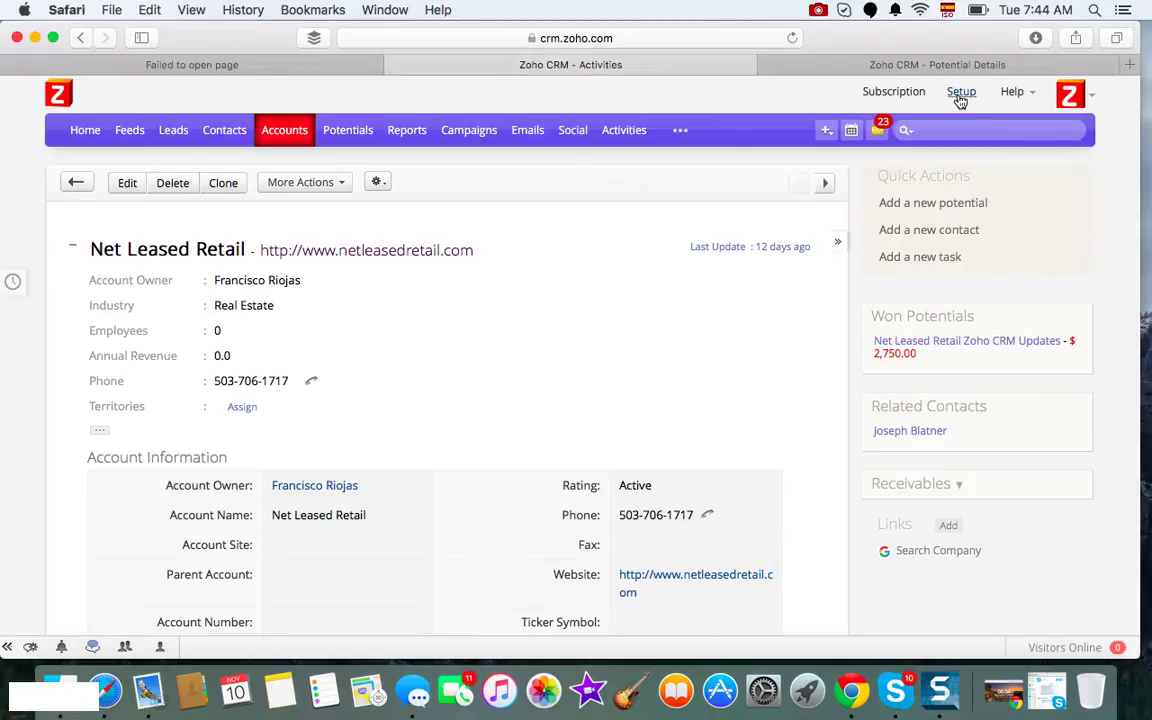
left_click(960, 97)
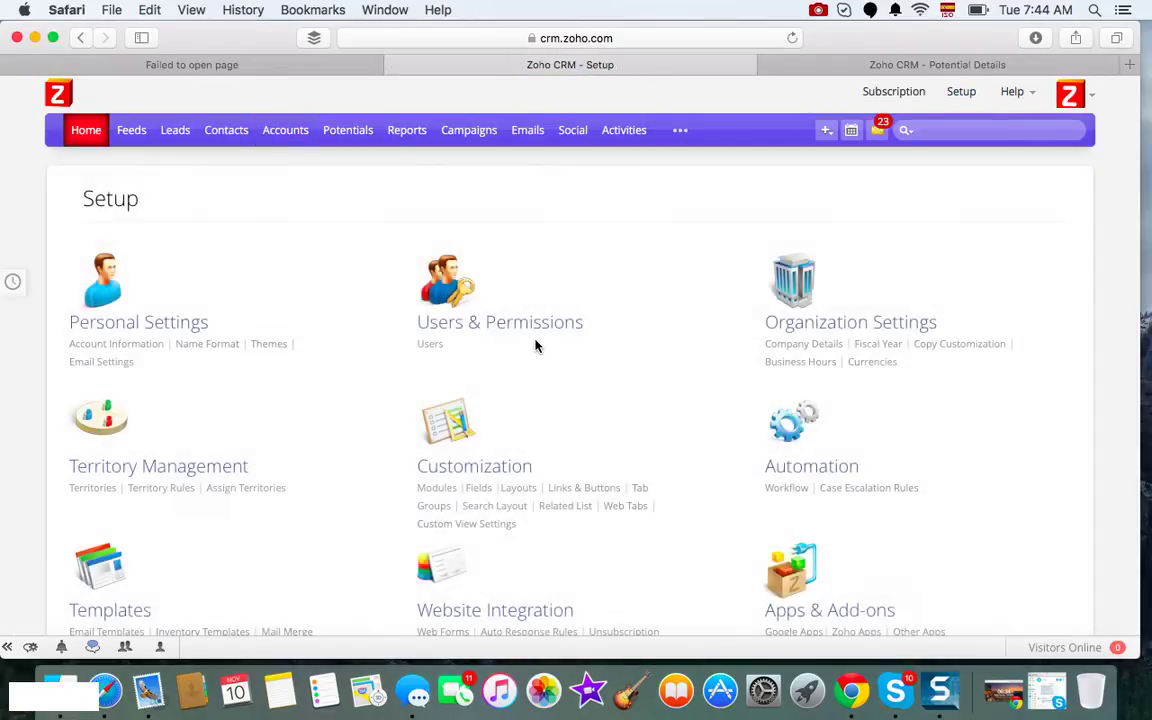
left_click(814, 468)
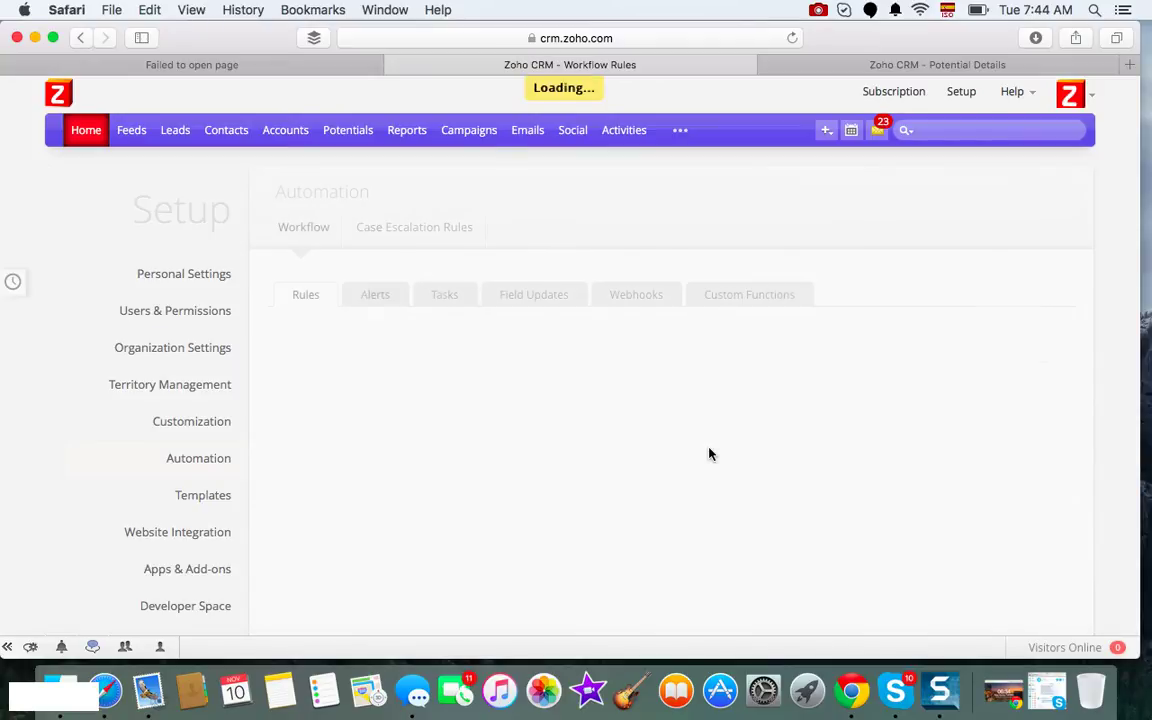
left_click(745, 296)
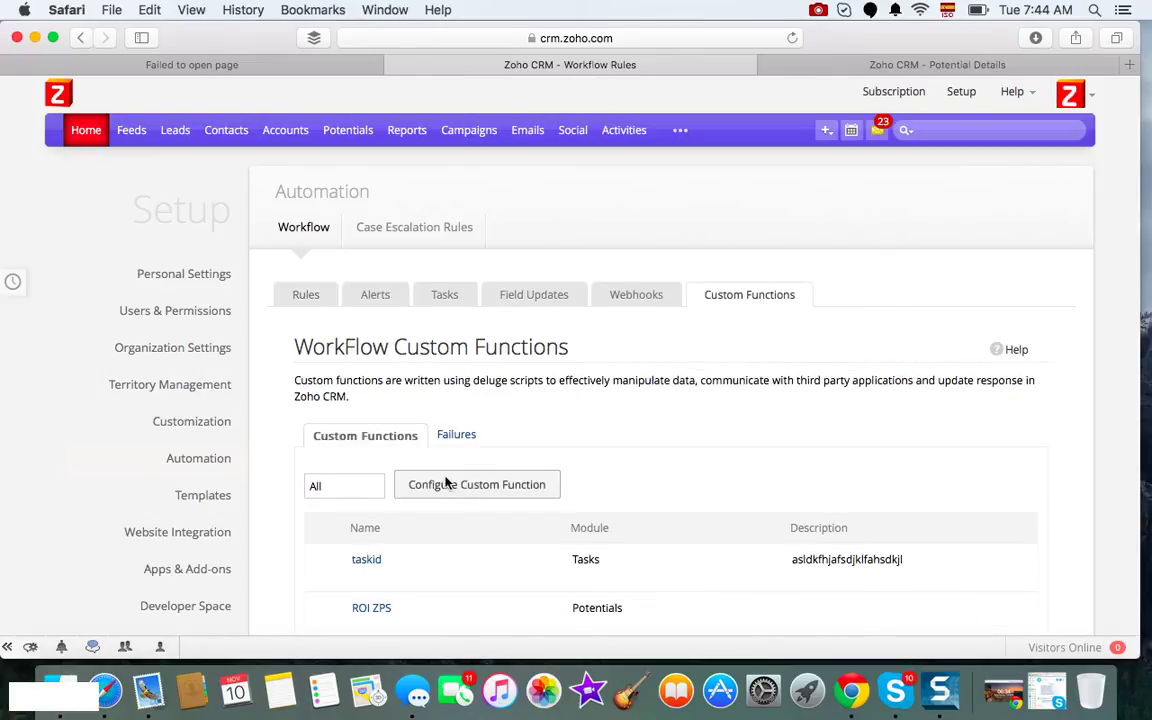
Step: Write a new custom function named UpdateIndustry, associated with the Potentials module
left_click(481, 488)
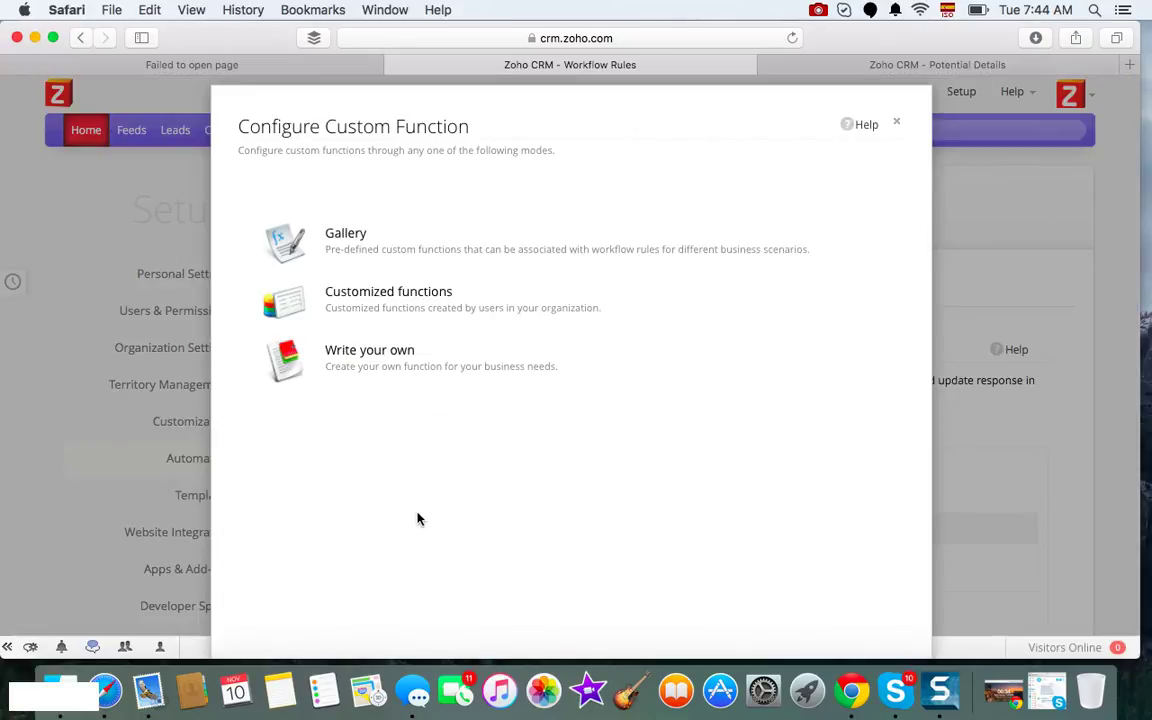
left_click(355, 360)
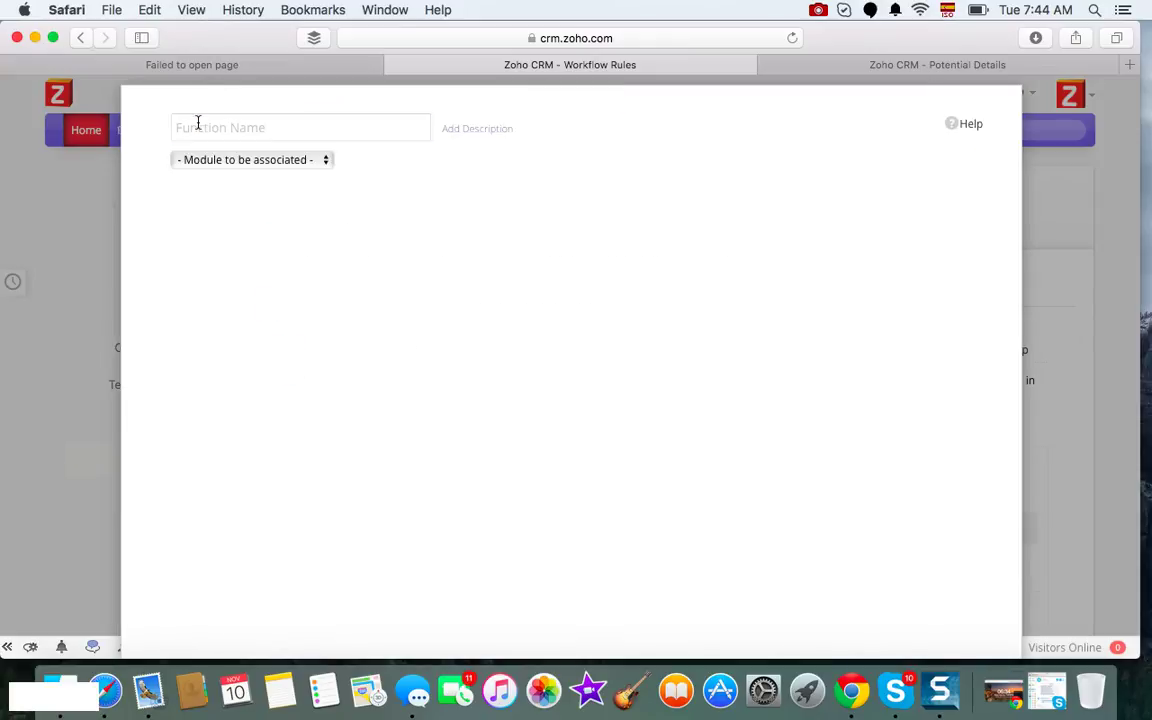
left_click(198, 122)
type("Upda")
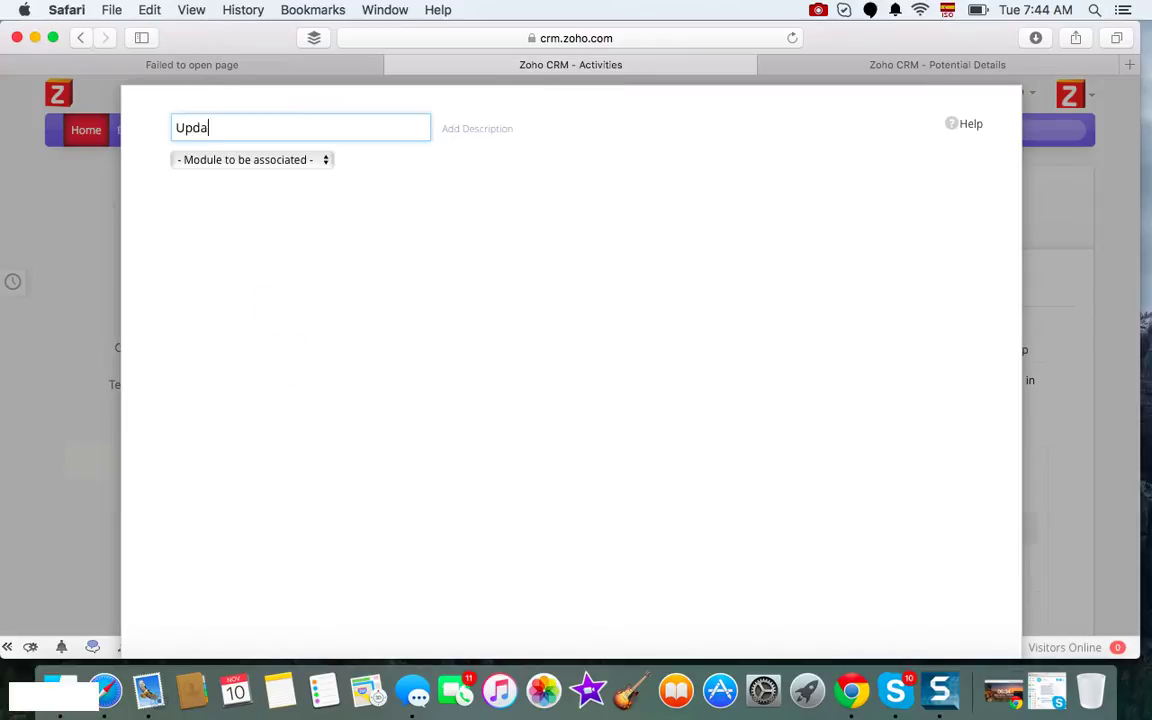
type("teIndustry")
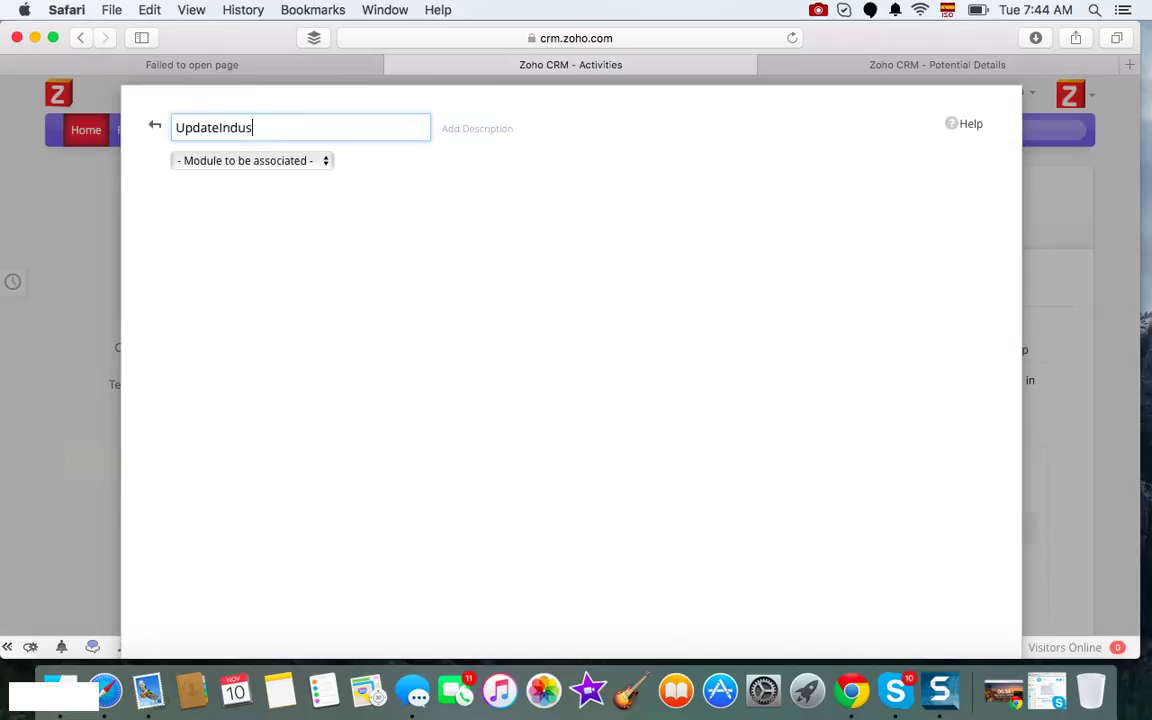
left_click(269, 162)
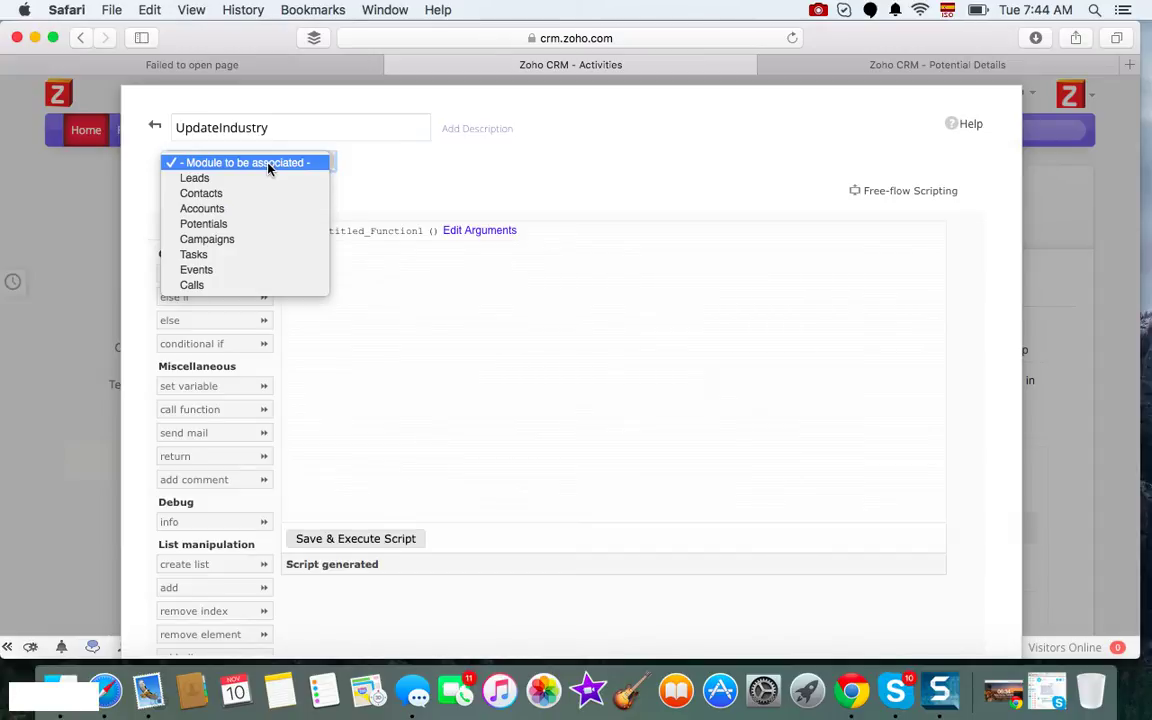
left_click(214, 226)
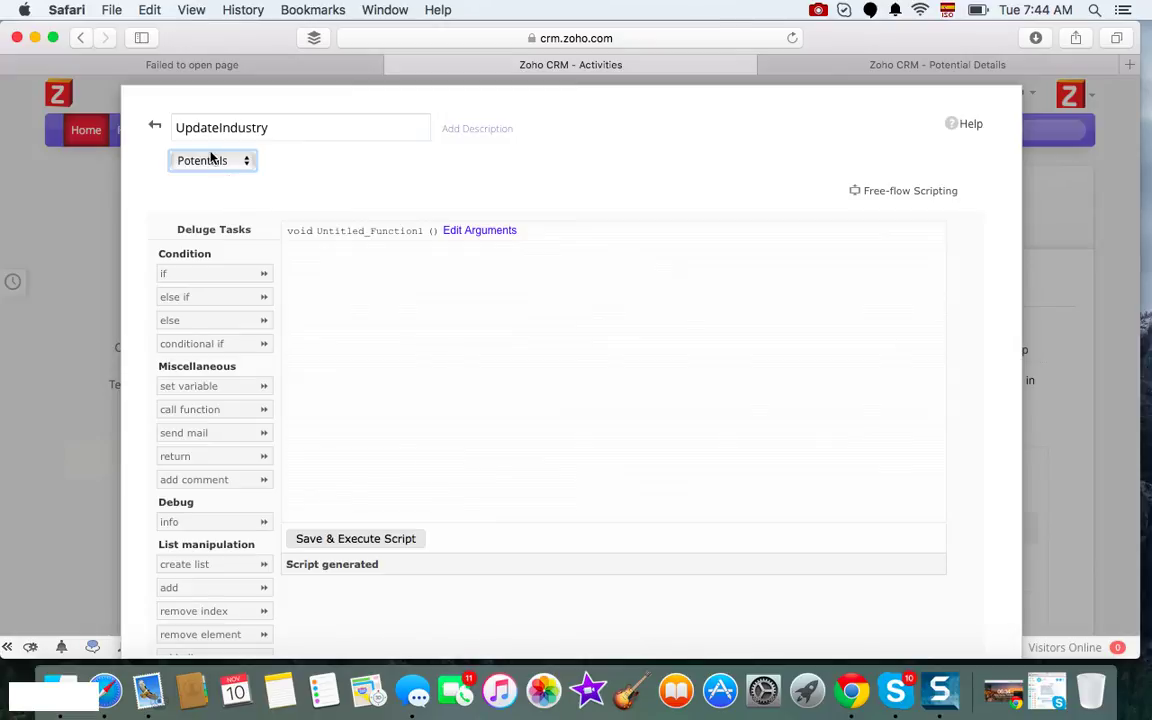
left_click(330, 175)
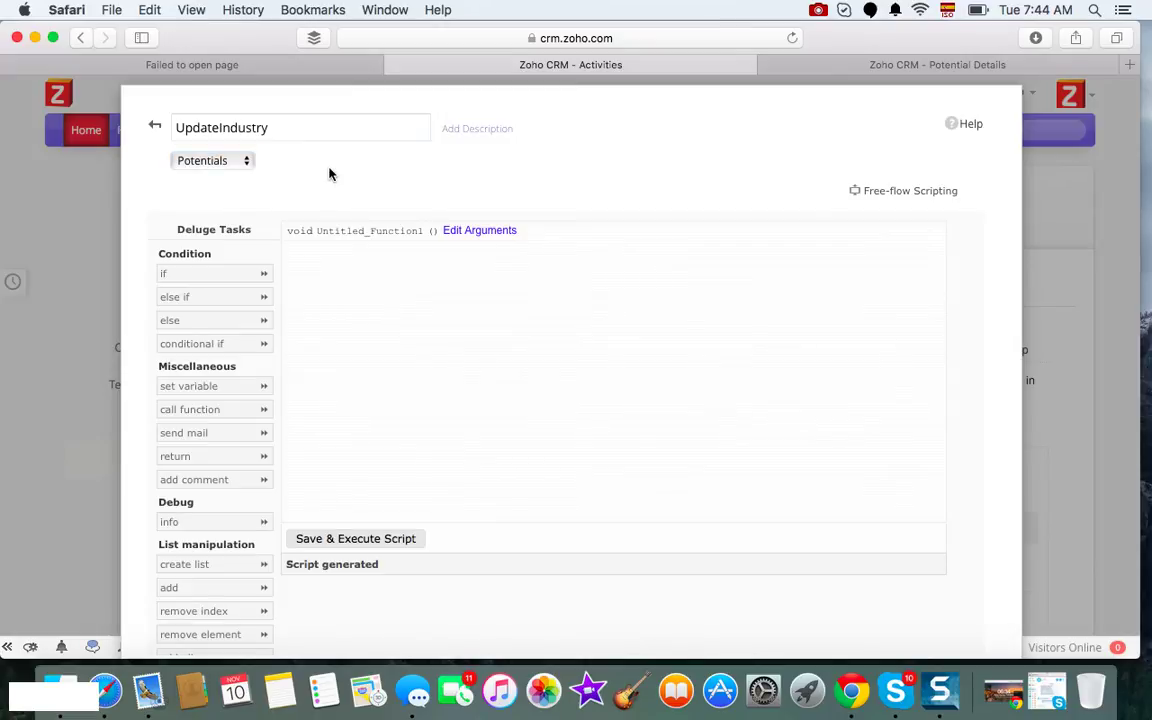
Step: Describe the function as 'Get Industry value from Accounts and Update corresponding Potential'
left_click(468, 129)
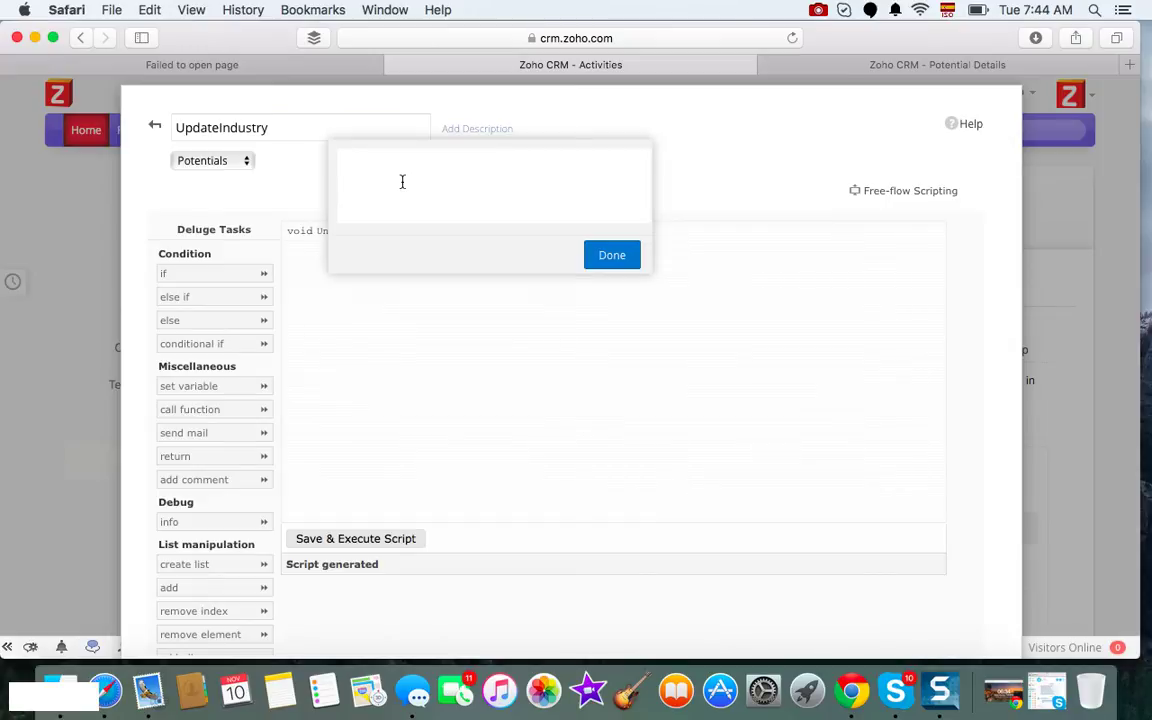
type("Get Industry value from Ac")
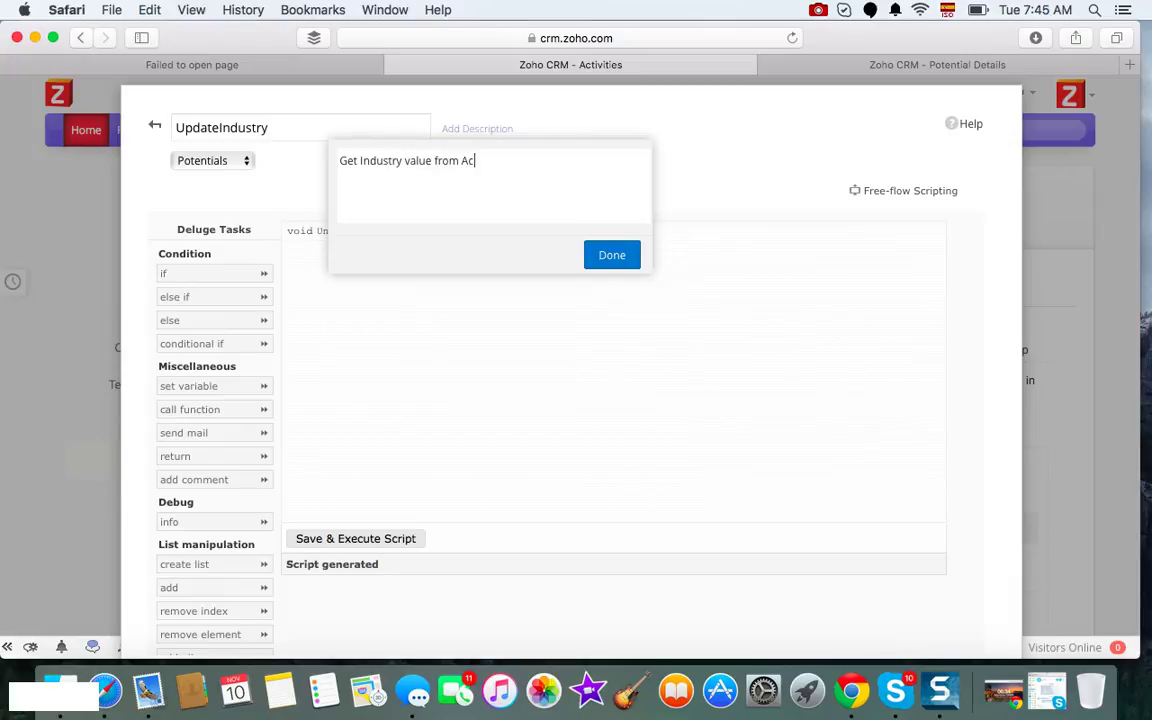
type("counts and Update pOTENT")
key("BackSpace")
key("BackSpace")
key("BackSpace")
key("BackSpace")
key("BackSpace")
key("BackSpace")
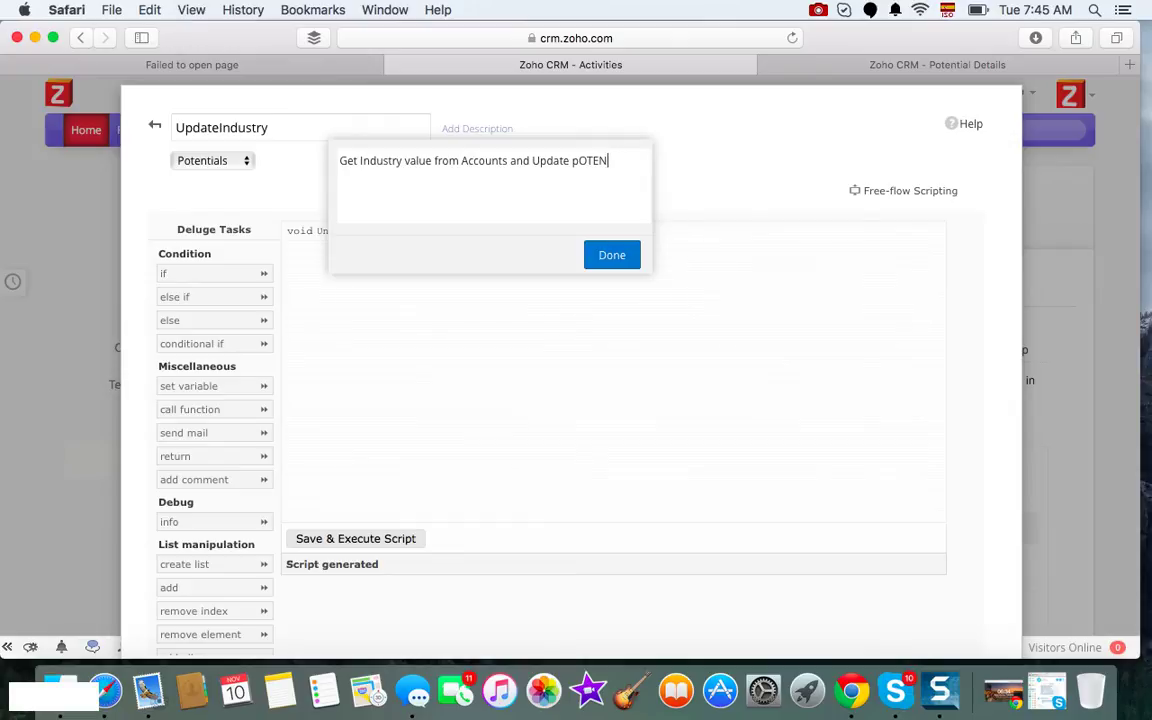
type("CO")
key("BackSpace")
type("orresponding")
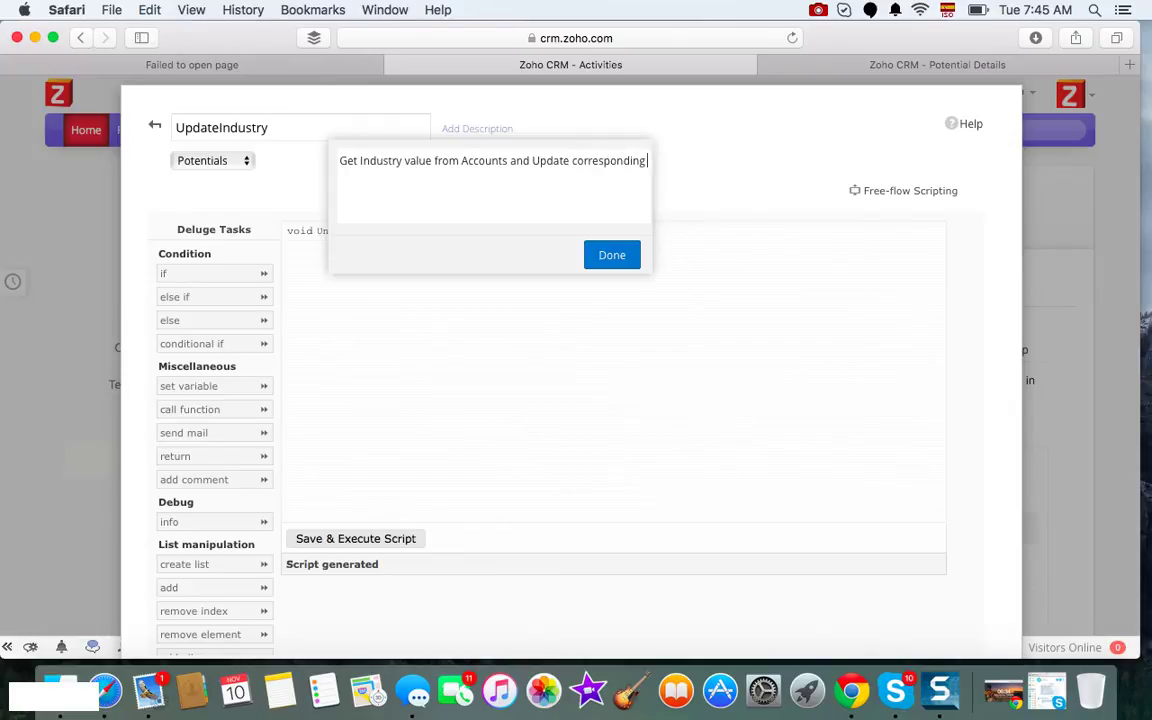
type(" Potential")
left_click(600, 258)
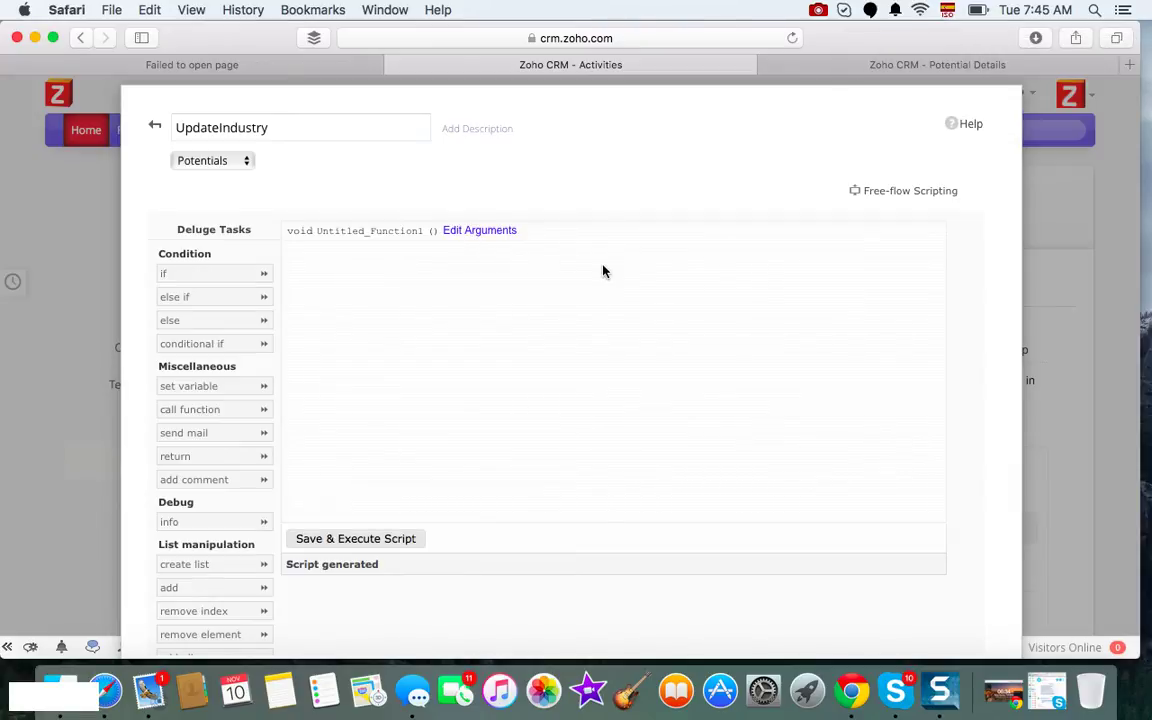
Step: Rename the method to potentials and add a potentialID argument mapped to Potential Id
left_click(511, 231)
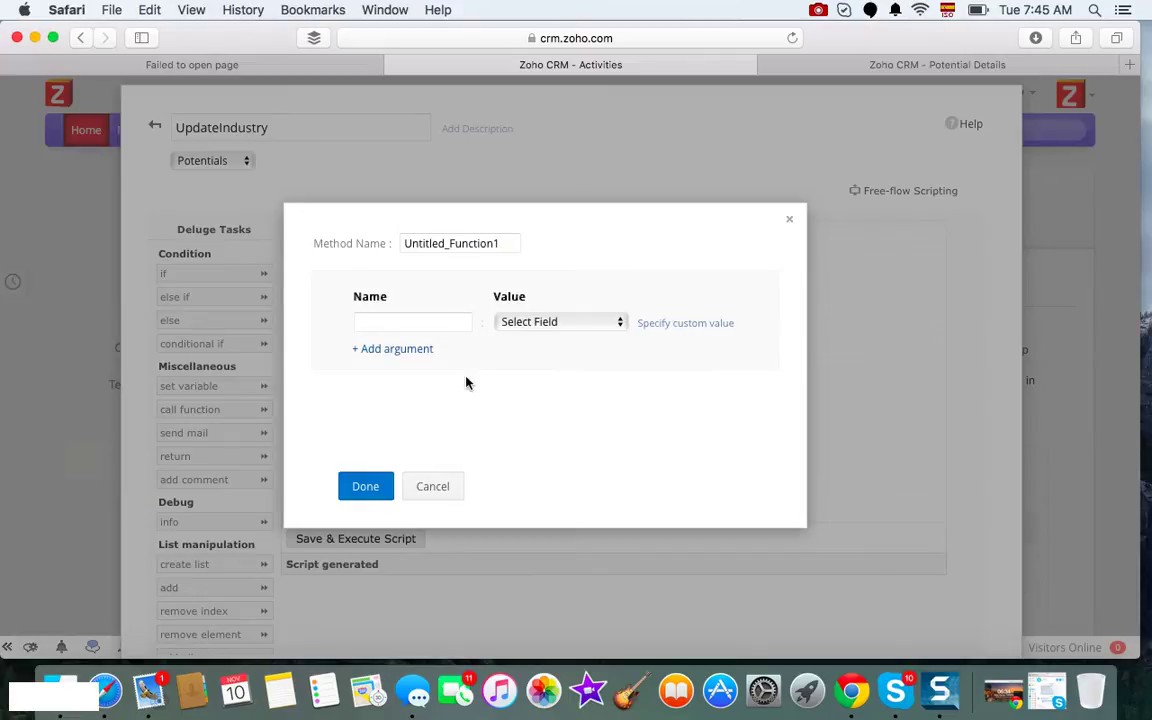
left_click(512, 243)
left_click_drag(512, 243, 387, 246)
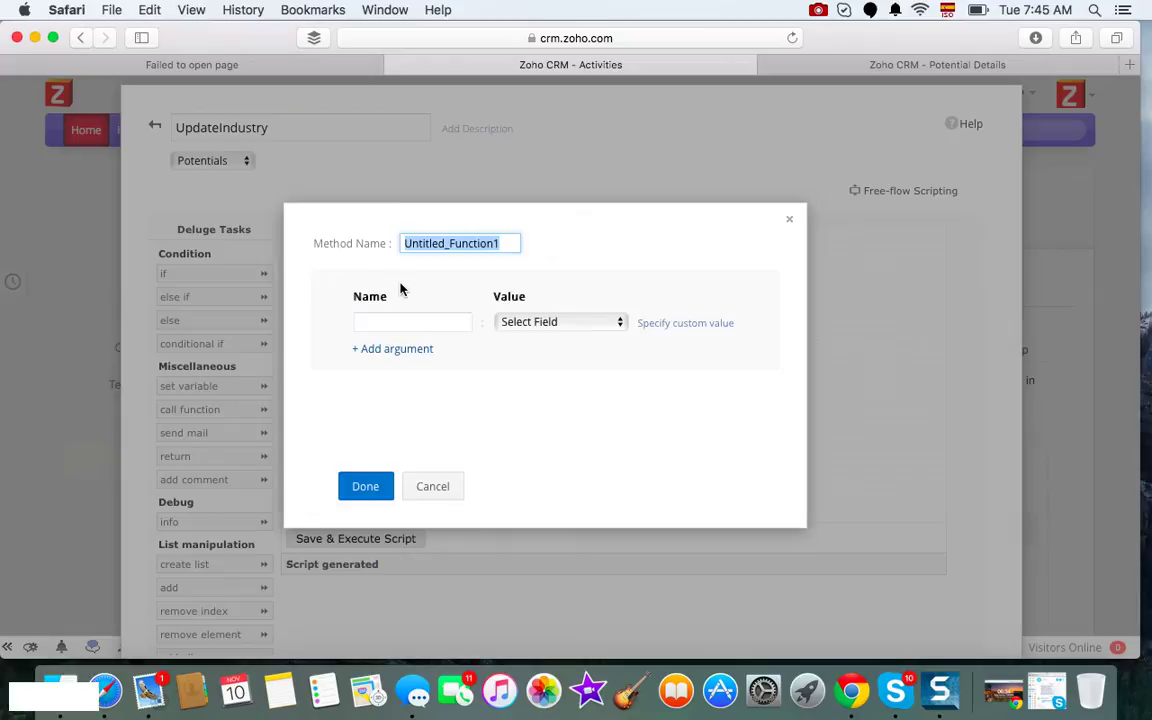
type("potentials")
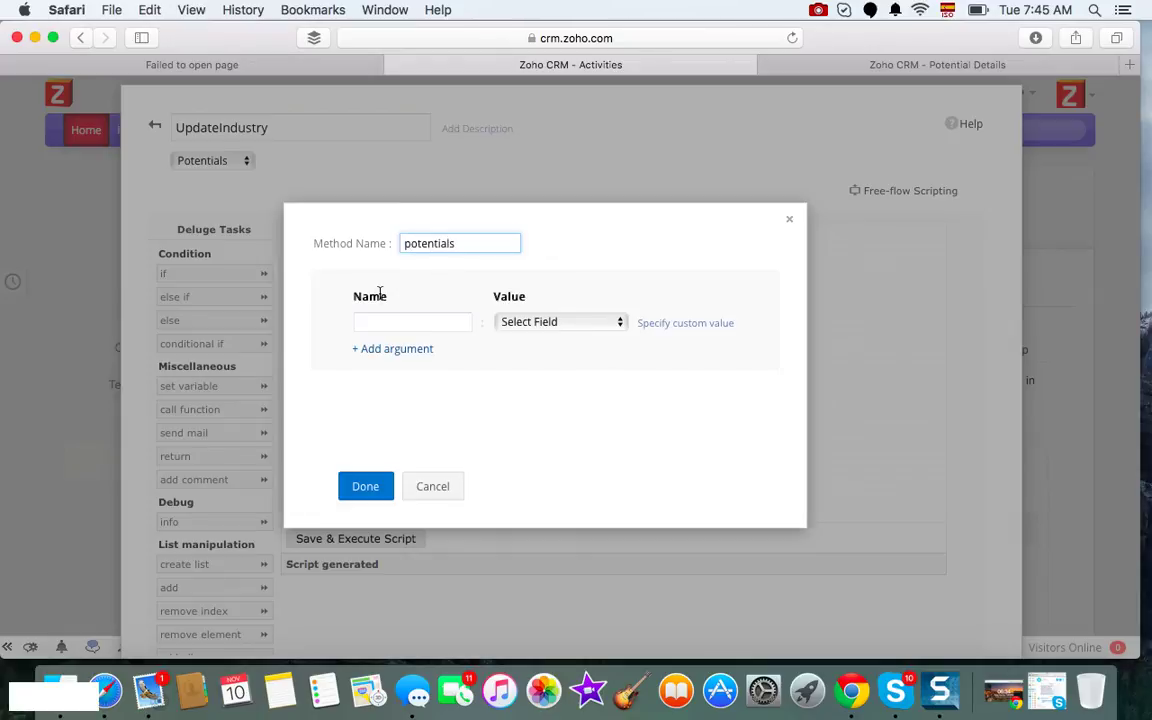
left_click(374, 322)
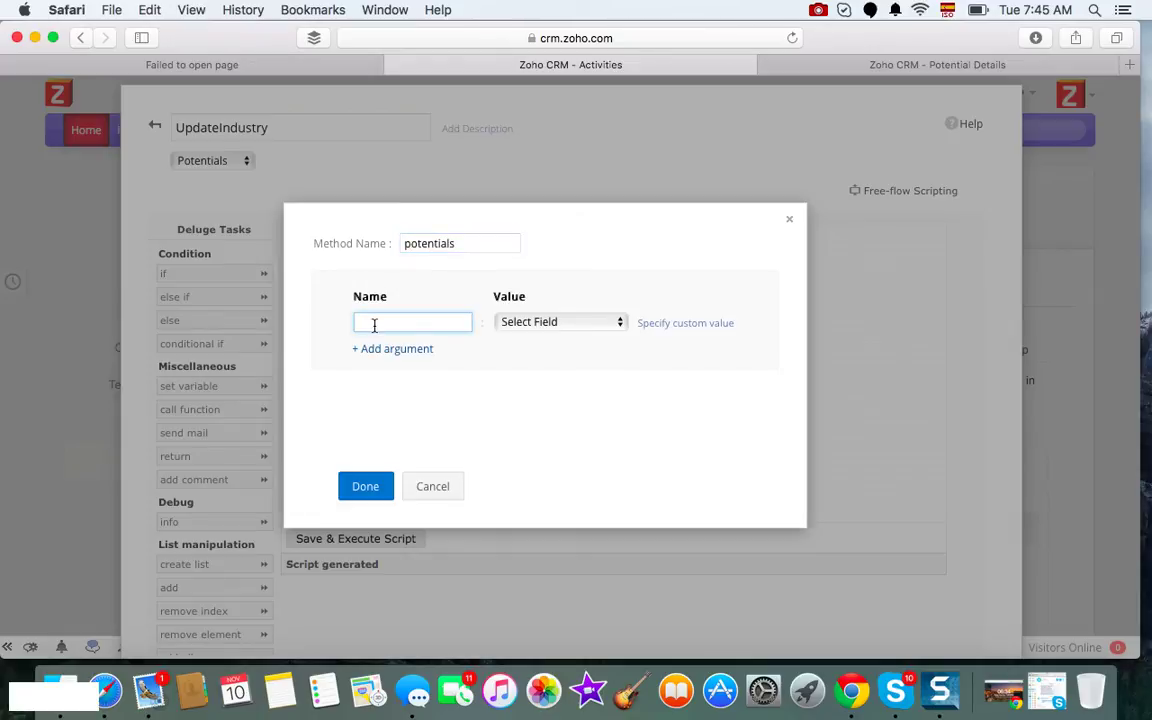
type("potentialID")
left_click(584, 323)
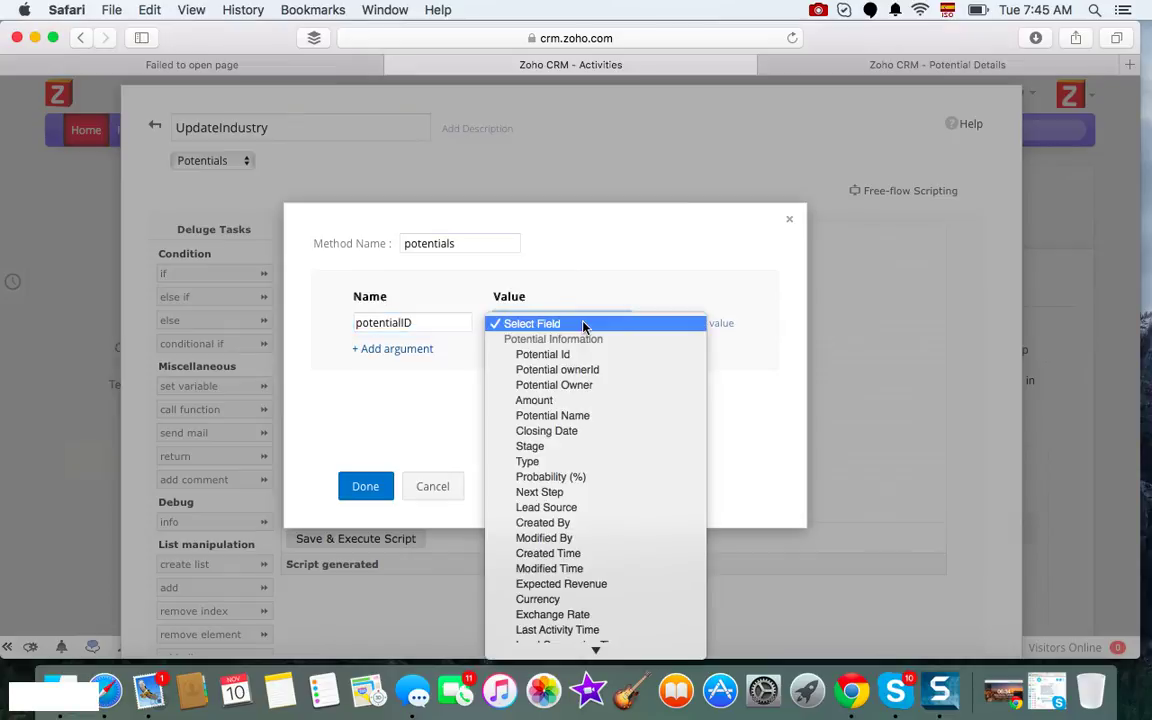
left_click(548, 354)
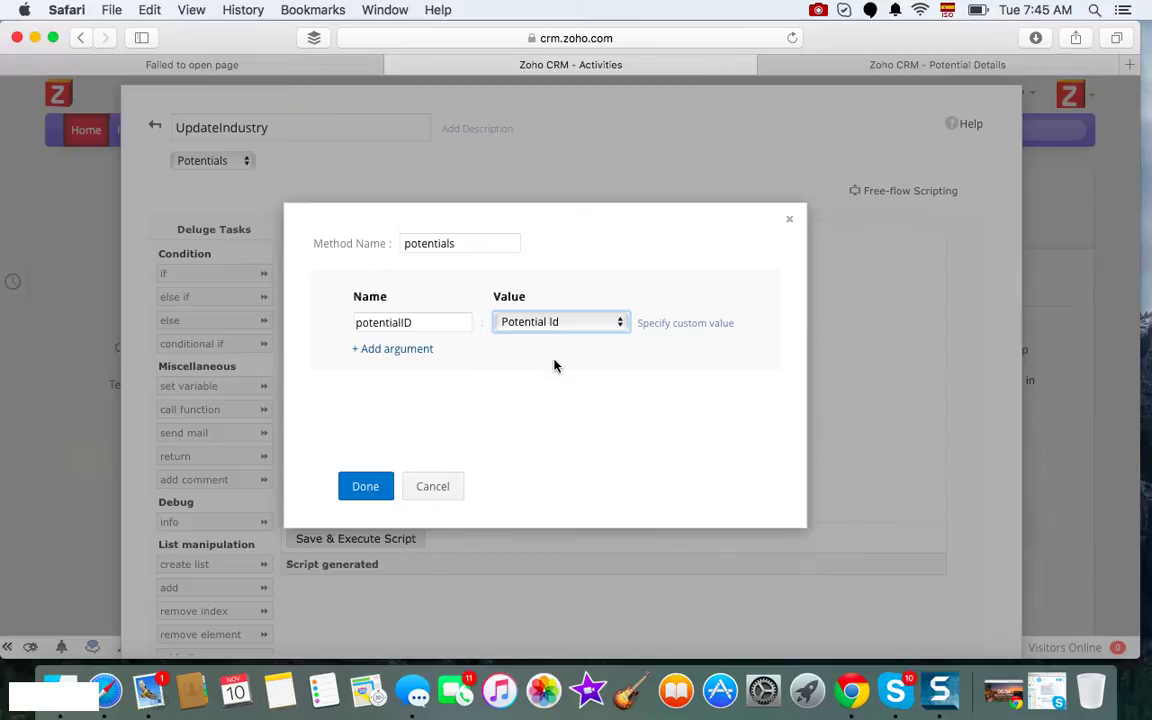
Step: Add an Industry argument mapped to the account's Industry field and confirm the arguments
left_click(394, 350)
type("Industry")
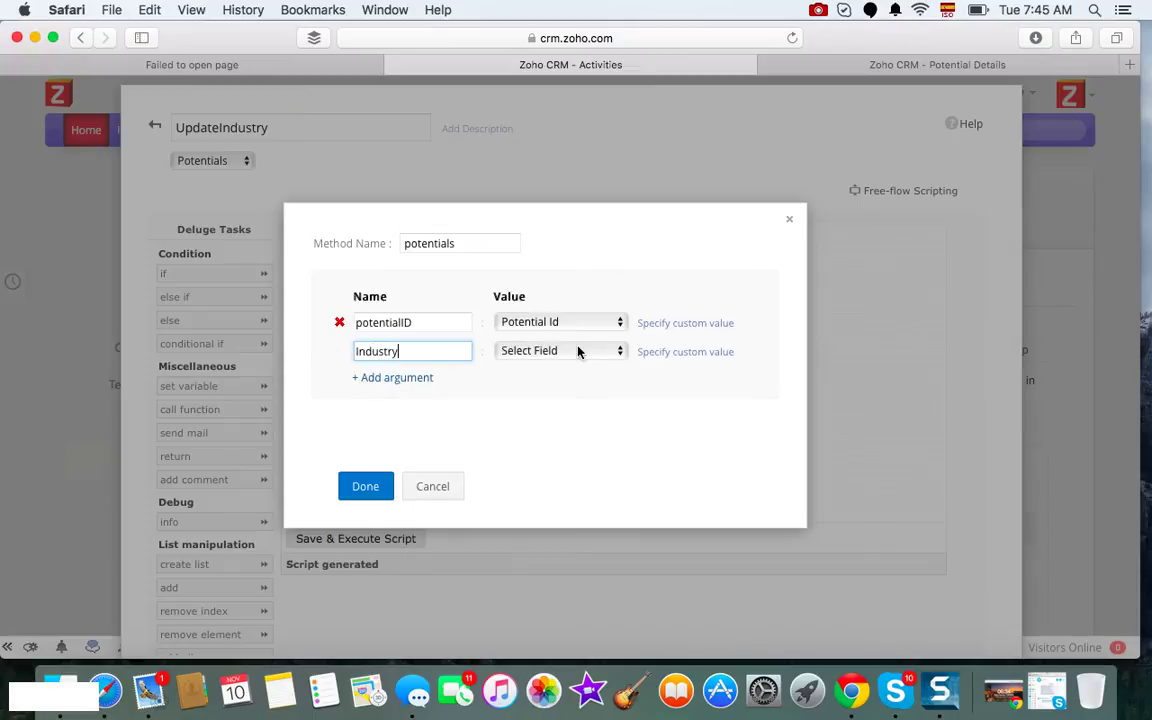
left_click(545, 350)
scroll(588, 503, "down", 10)
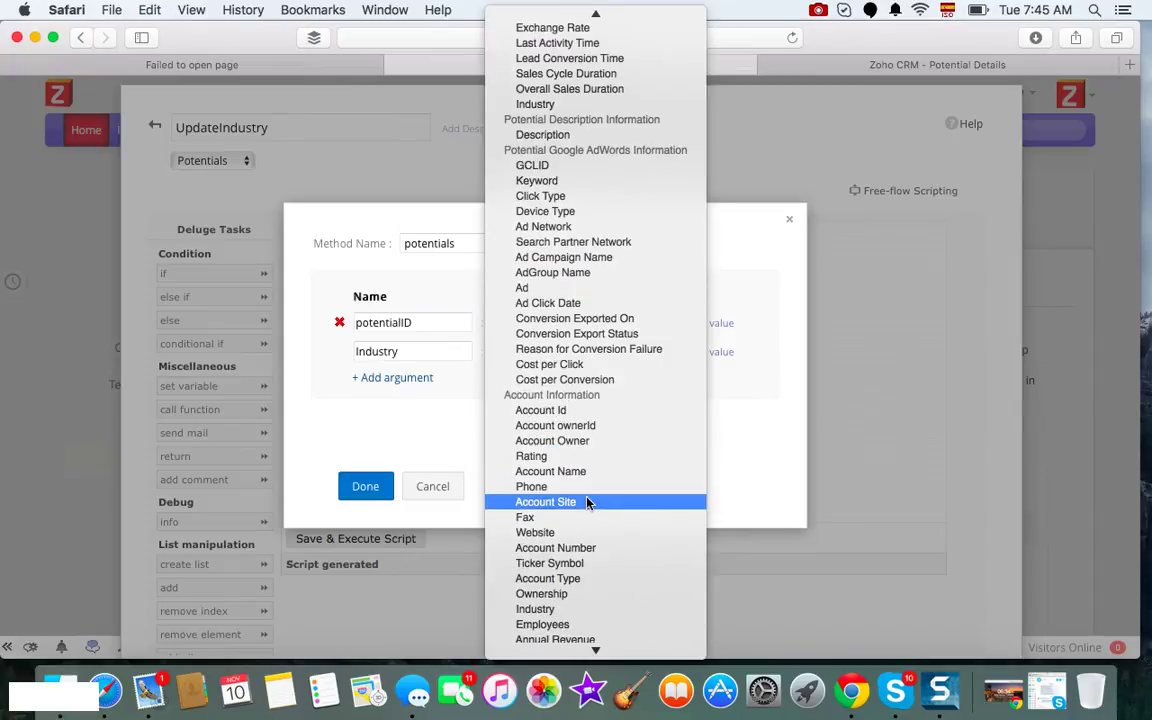
scroll(588, 503, "down", 3)
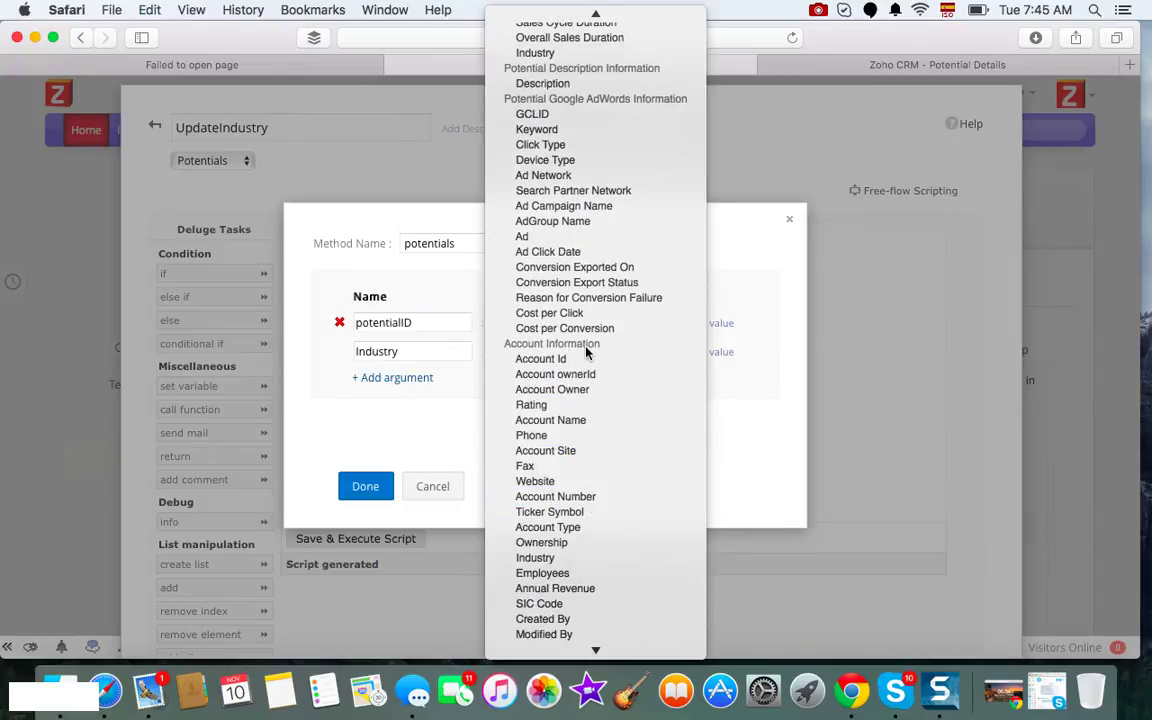
left_click(530, 557)
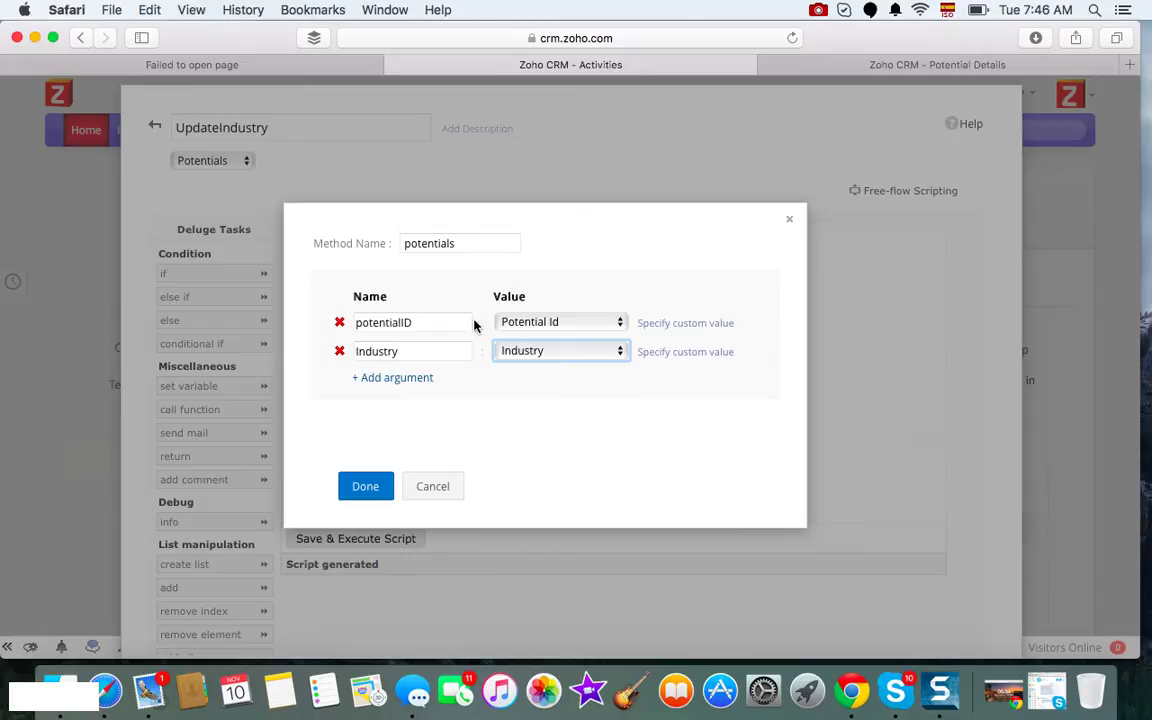
left_click(556, 354)
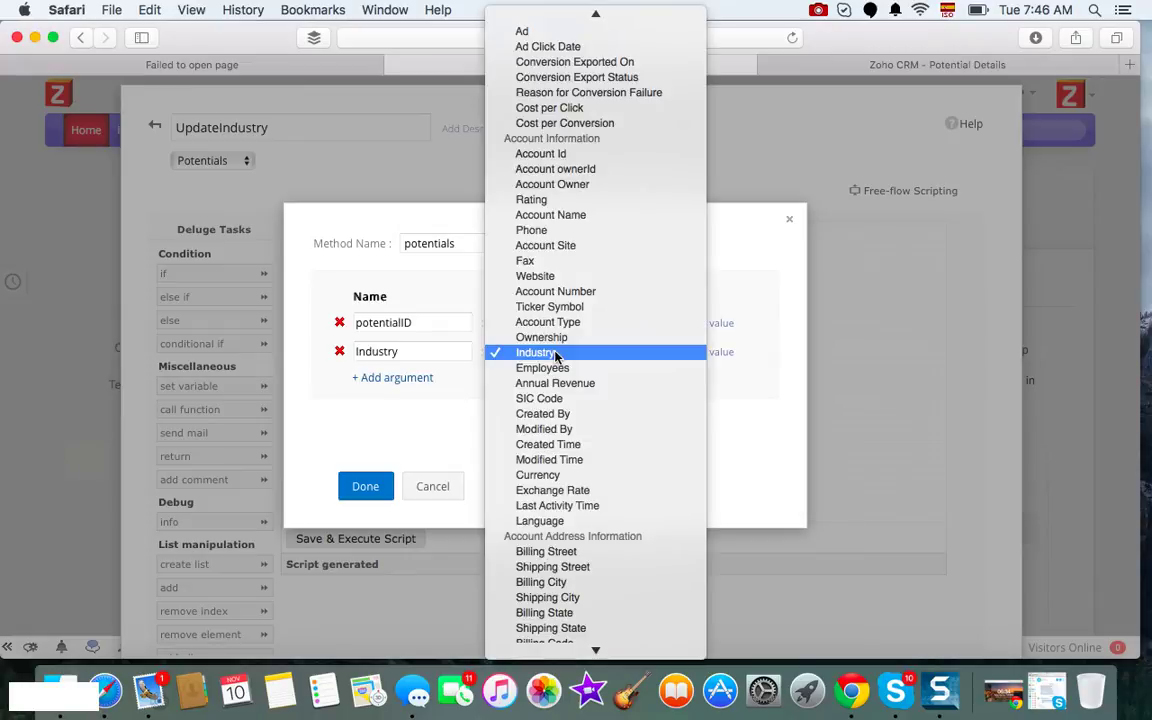
scroll(556, 357, "up", 10)
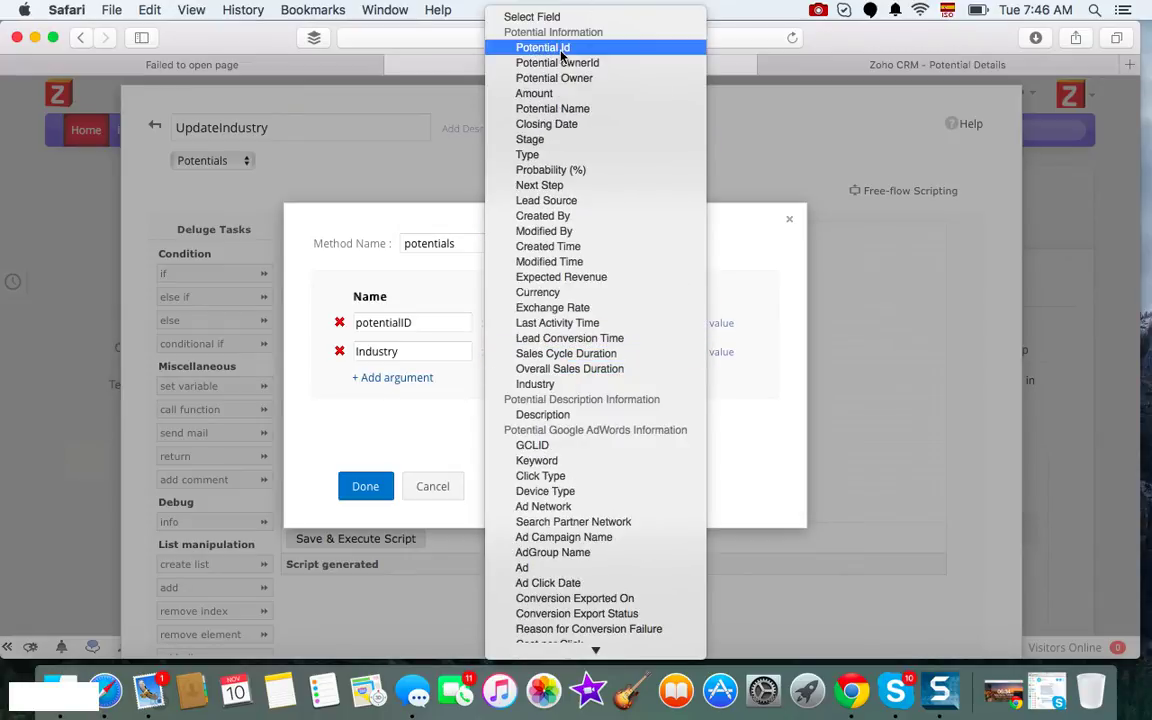
scroll(557, 345, "down", 8)
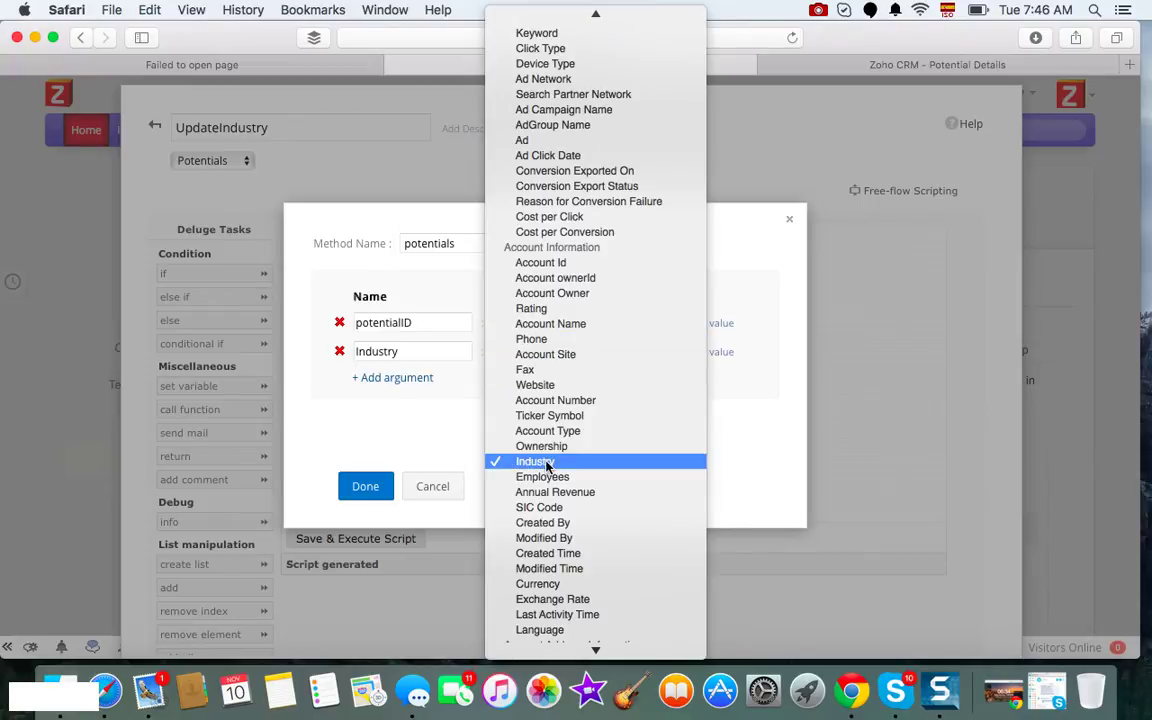
left_click(586, 463)
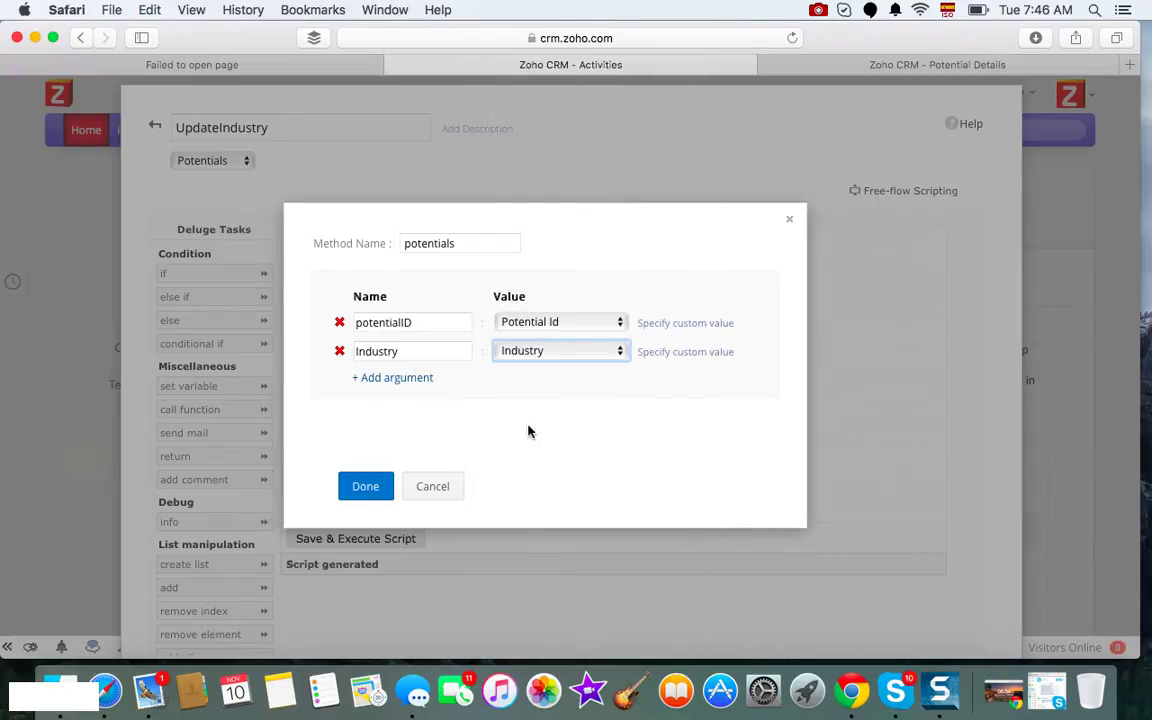
left_click(366, 489)
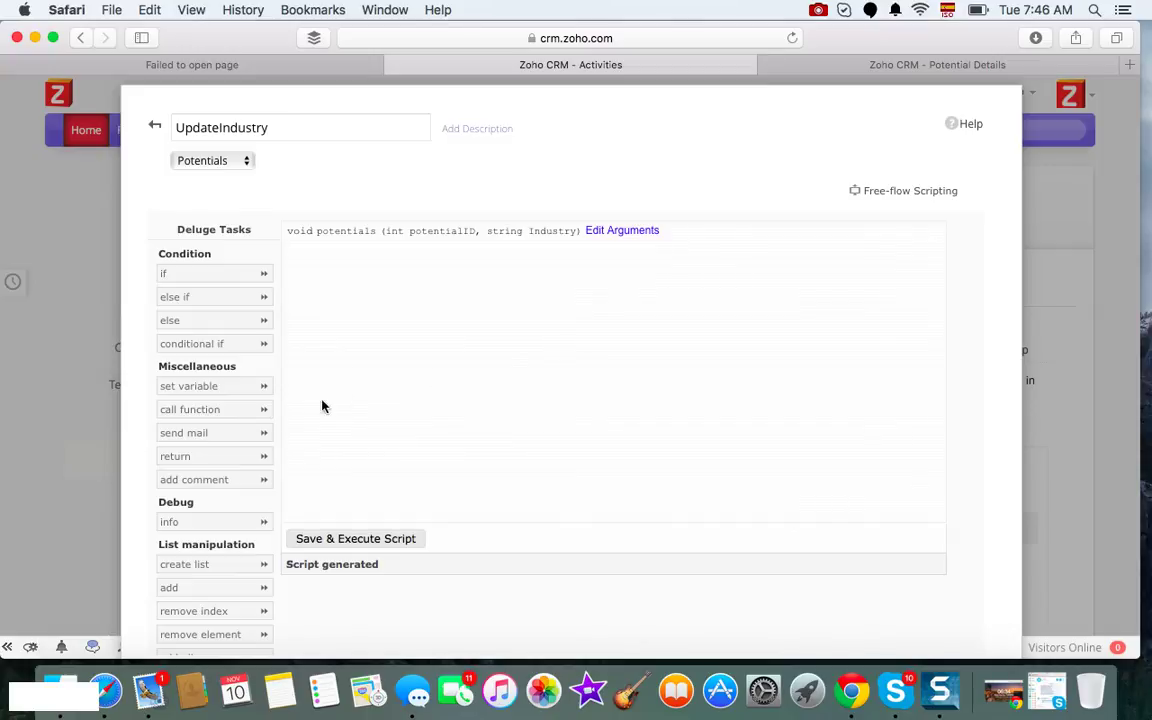
Step: Insert a Zoho CRM Get Records By Id call into the script
left_click_drag(220, 411, 380, 384)
left_click(456, 366)
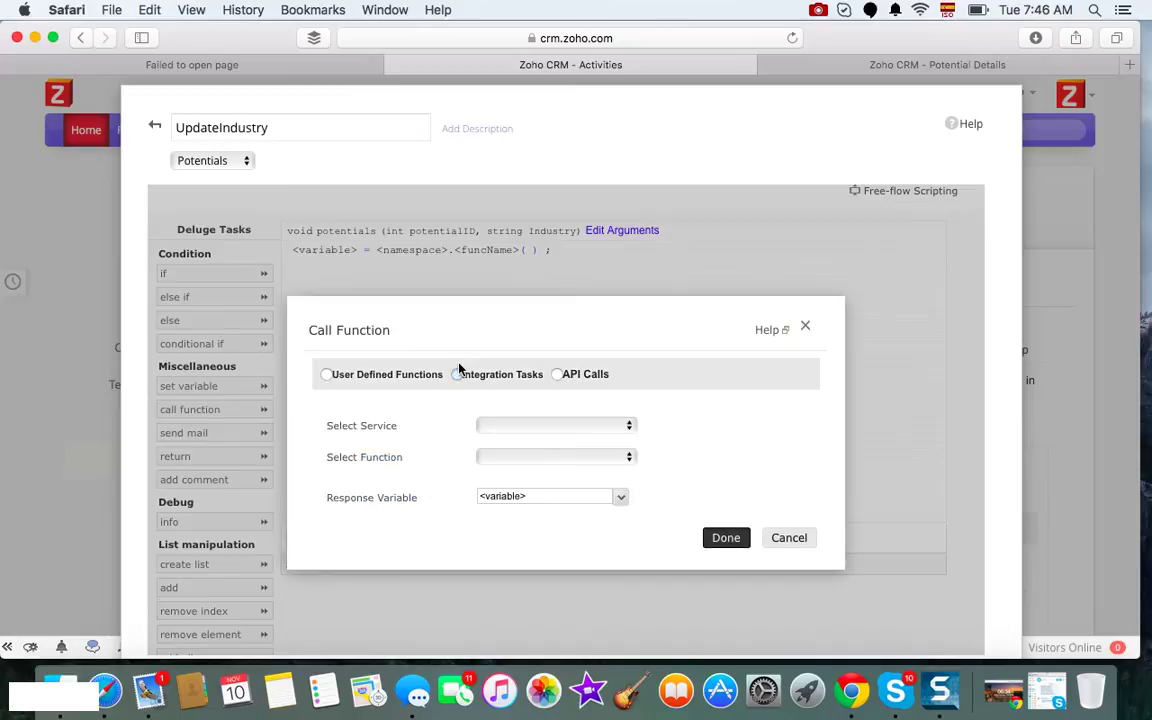
left_click(545, 428)
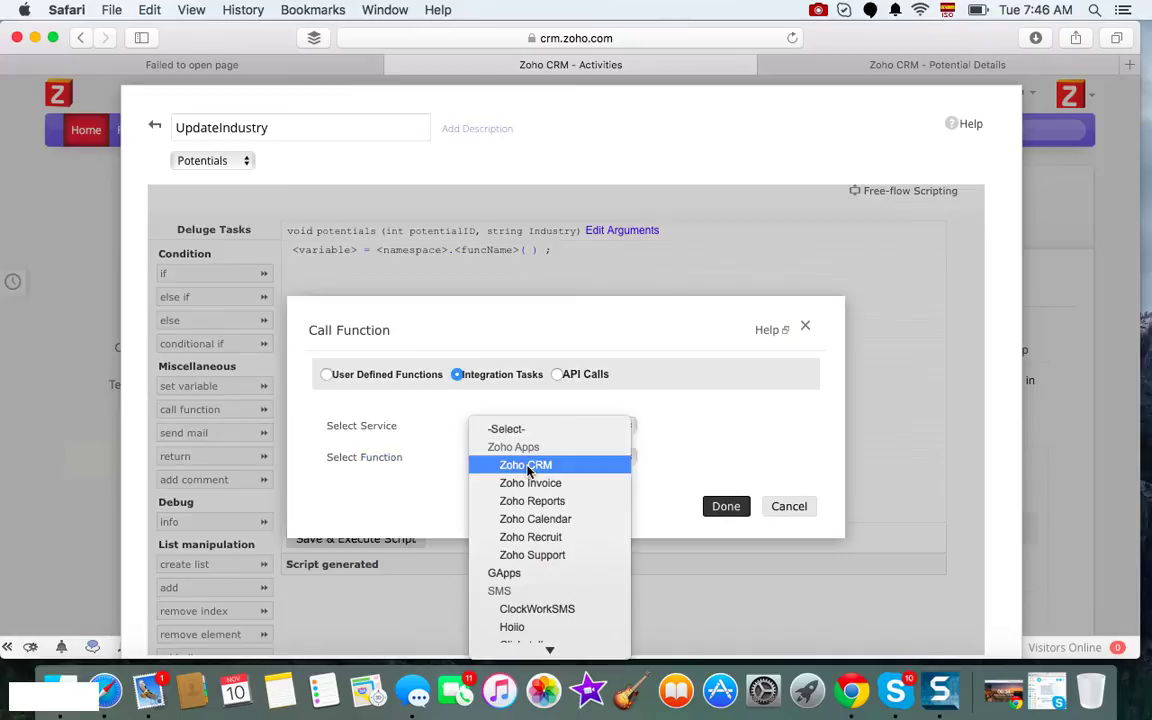
left_click(529, 466)
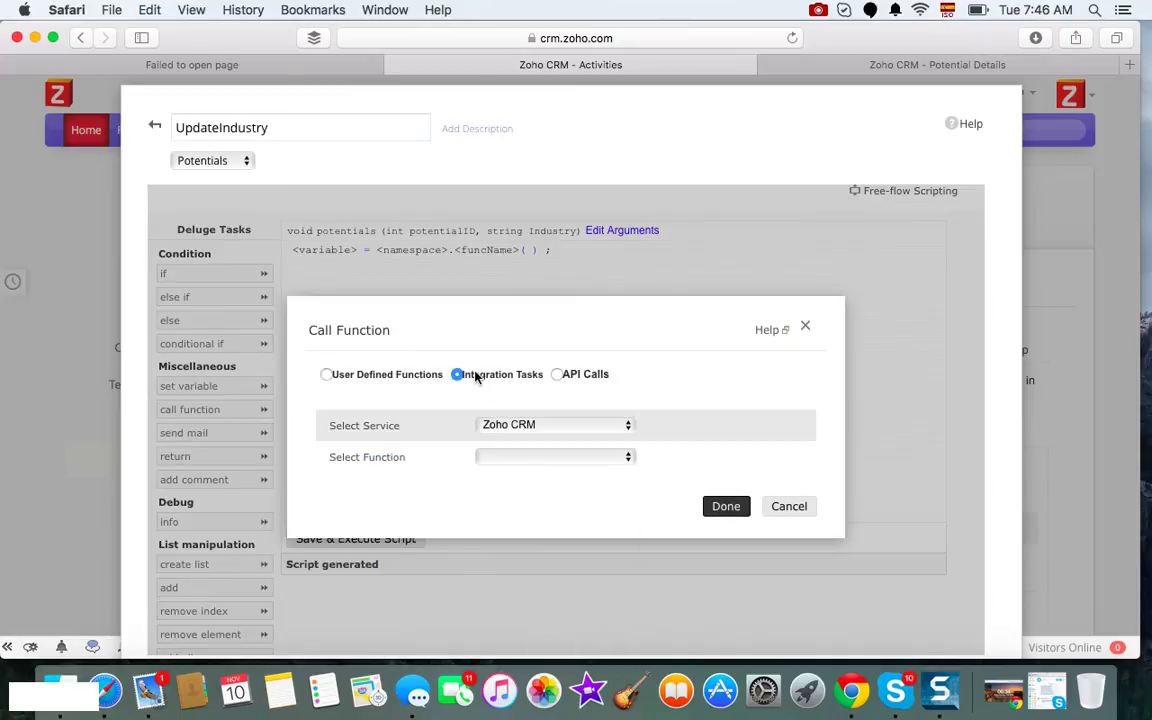
left_click(512, 457)
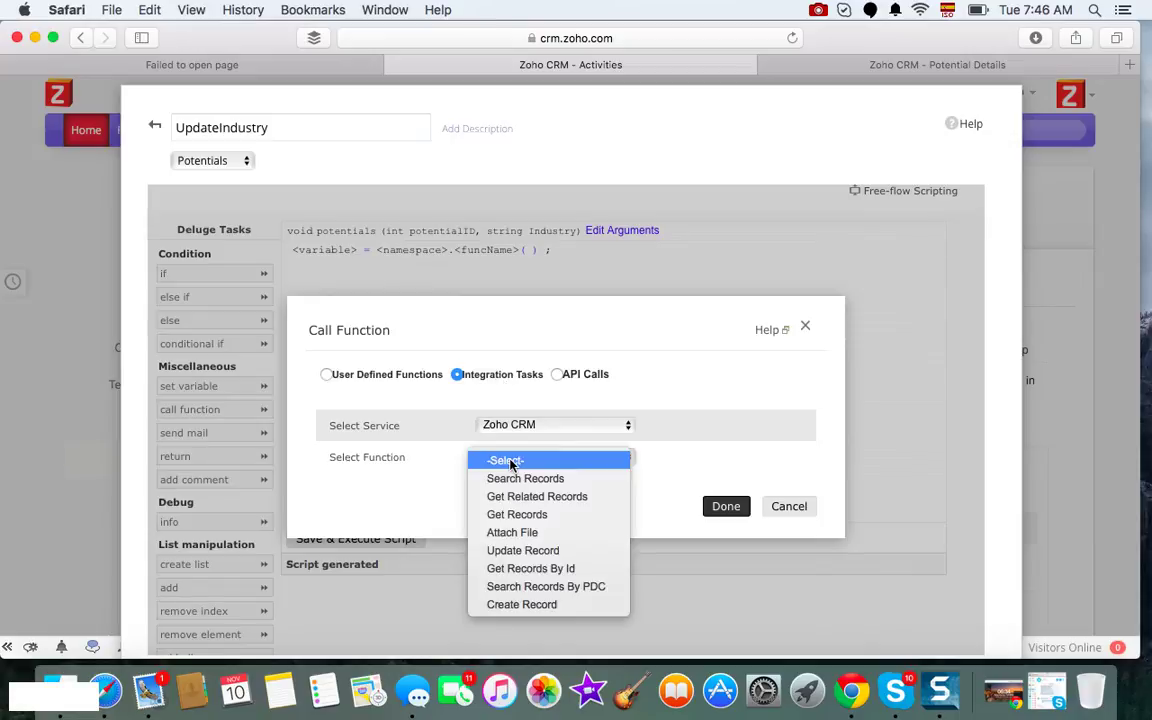
left_click(523, 569)
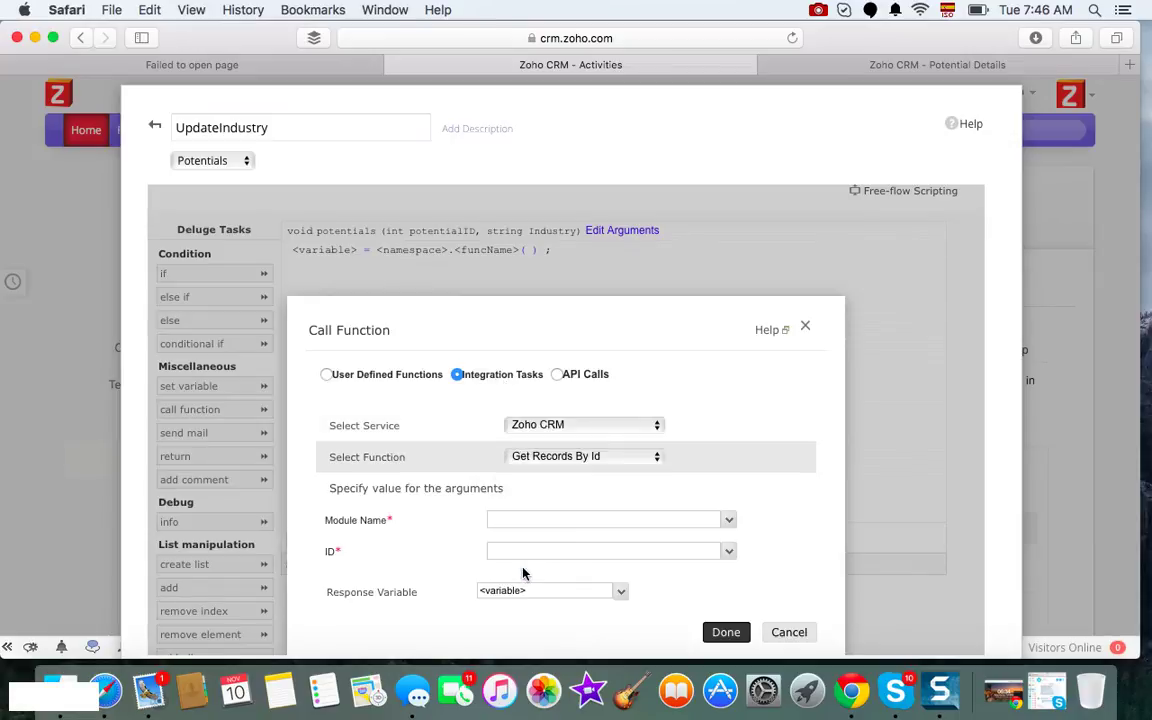
Step: Set the call to module Potentials, ID potentialID, response variable potcrm
left_click(730, 520)
scroll(576, 576, "down", 3)
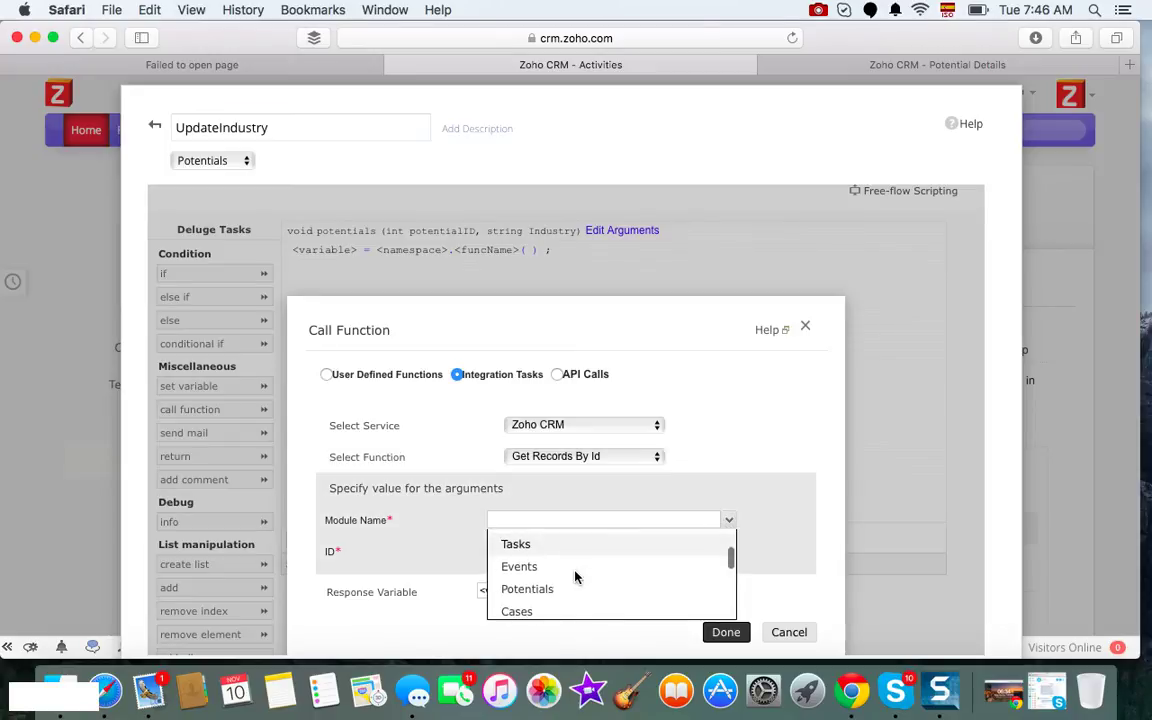
left_click(548, 589)
left_click(527, 546)
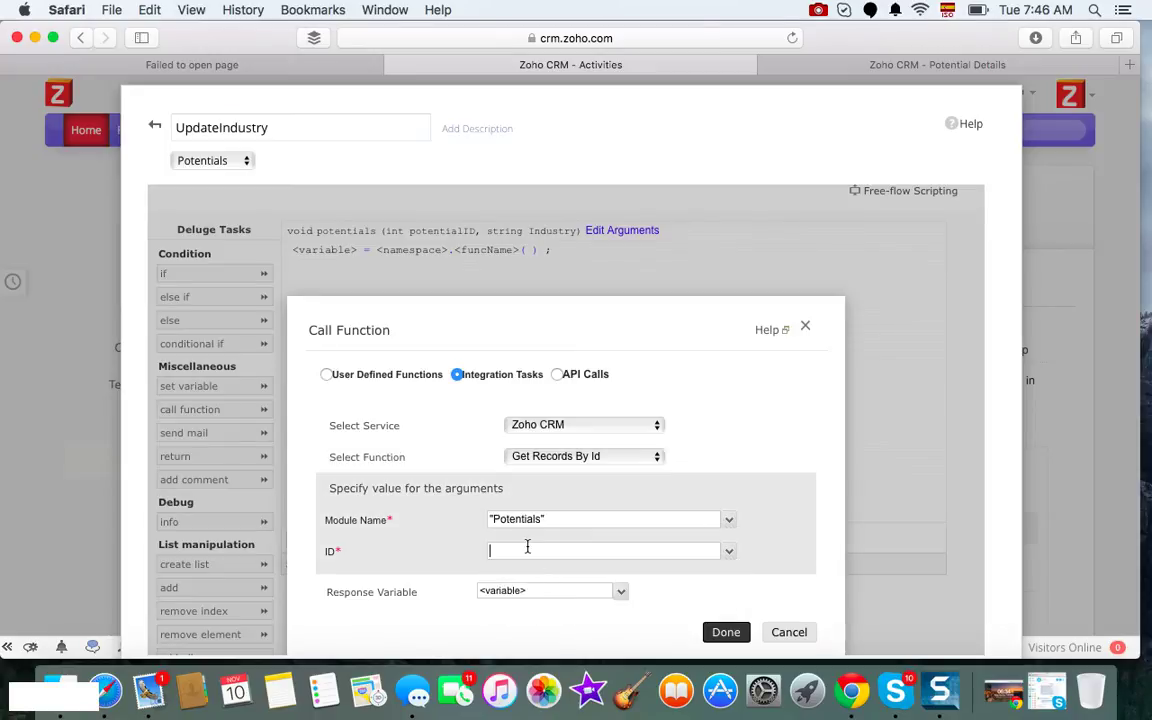
left_click(729, 551)
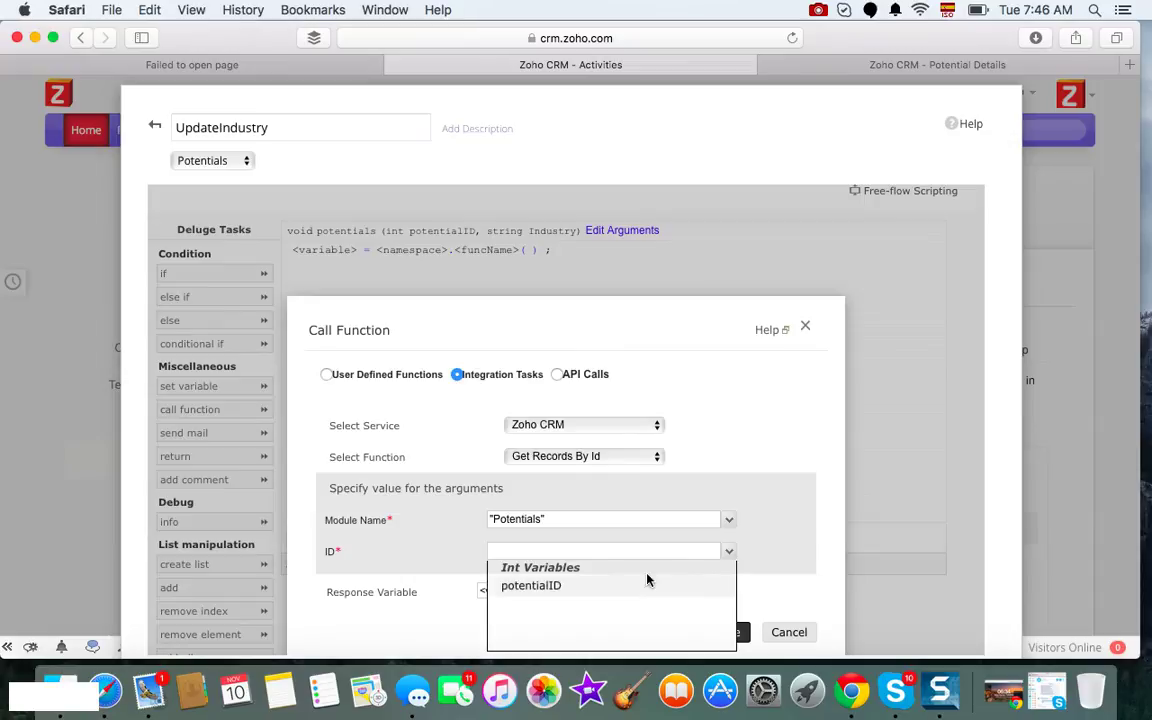
left_click(561, 585)
left_click(524, 591)
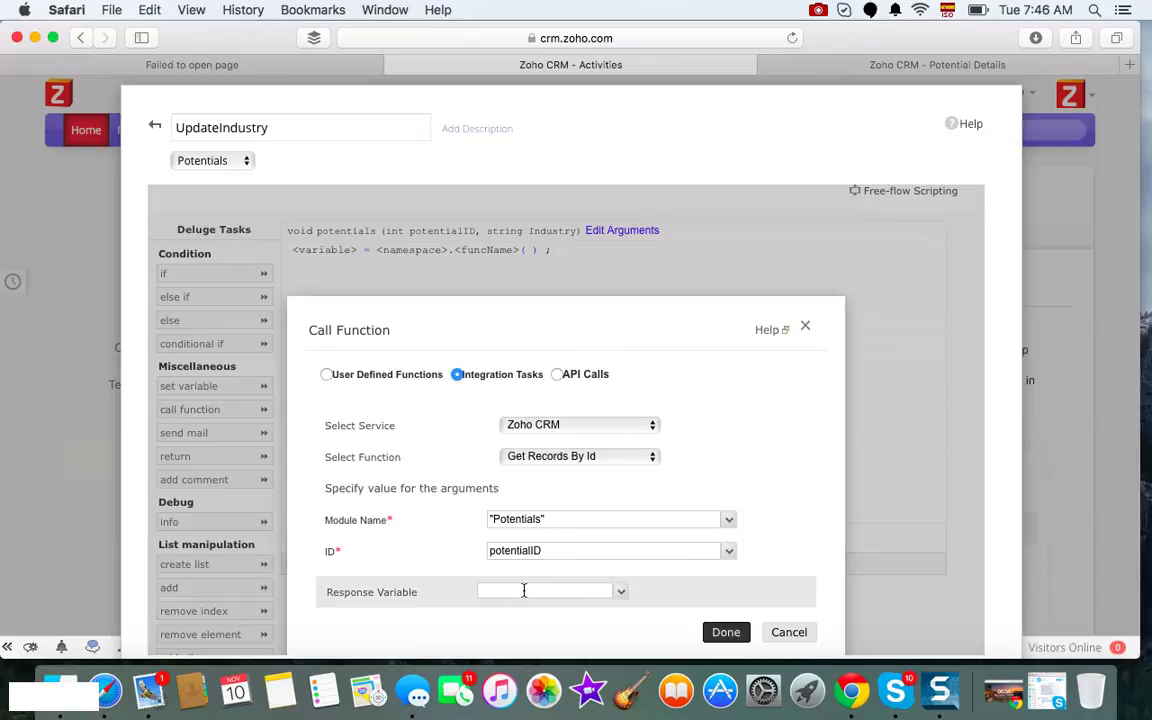
type("potentialcrm")
key("BackSpace")
key("BackSpace")
key("BackSpace")
key("BackSpace")
key("BackSpace")
key("BackSpace")
key("BackSpace")
key("BackSpace")
type("crm")
left_click(725, 632)
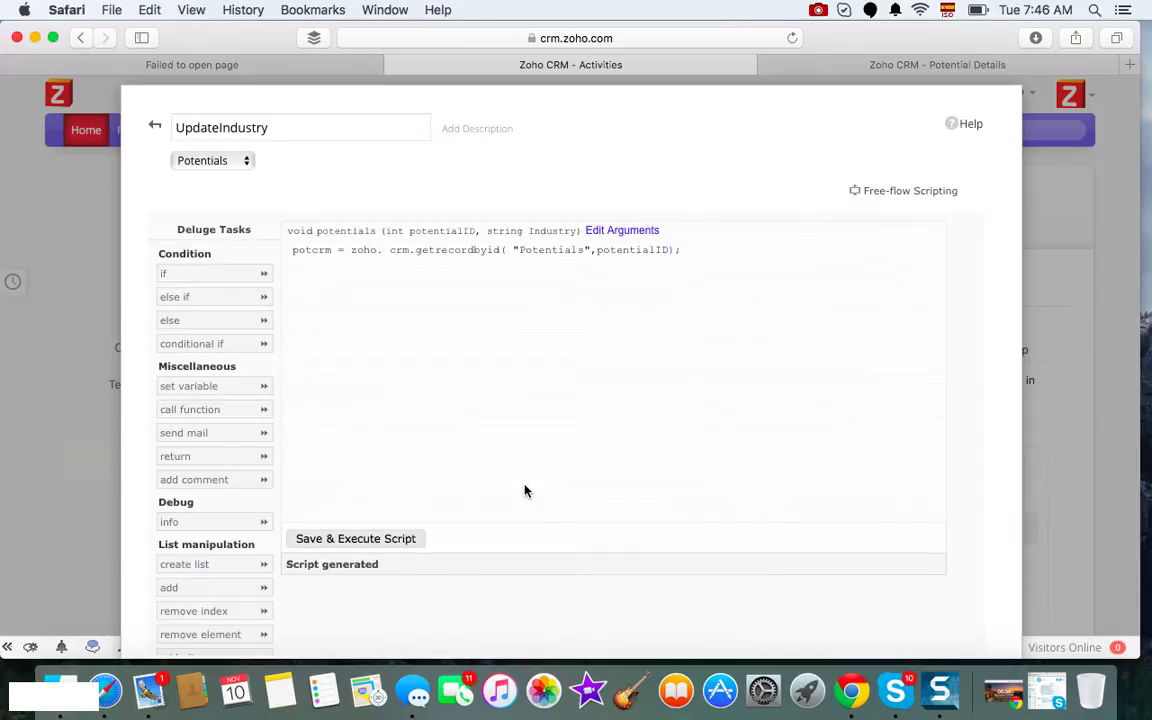
Step: Save the script, dismissing the test-run argument prompt
left_click(328, 545)
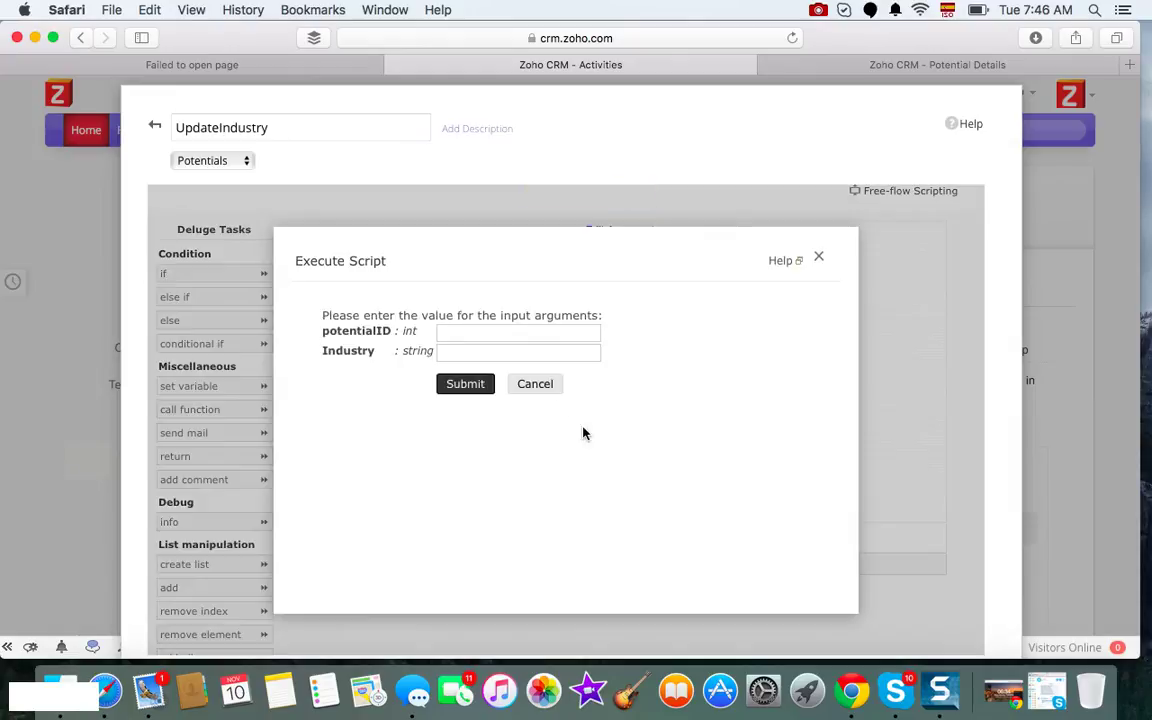
left_click(538, 384)
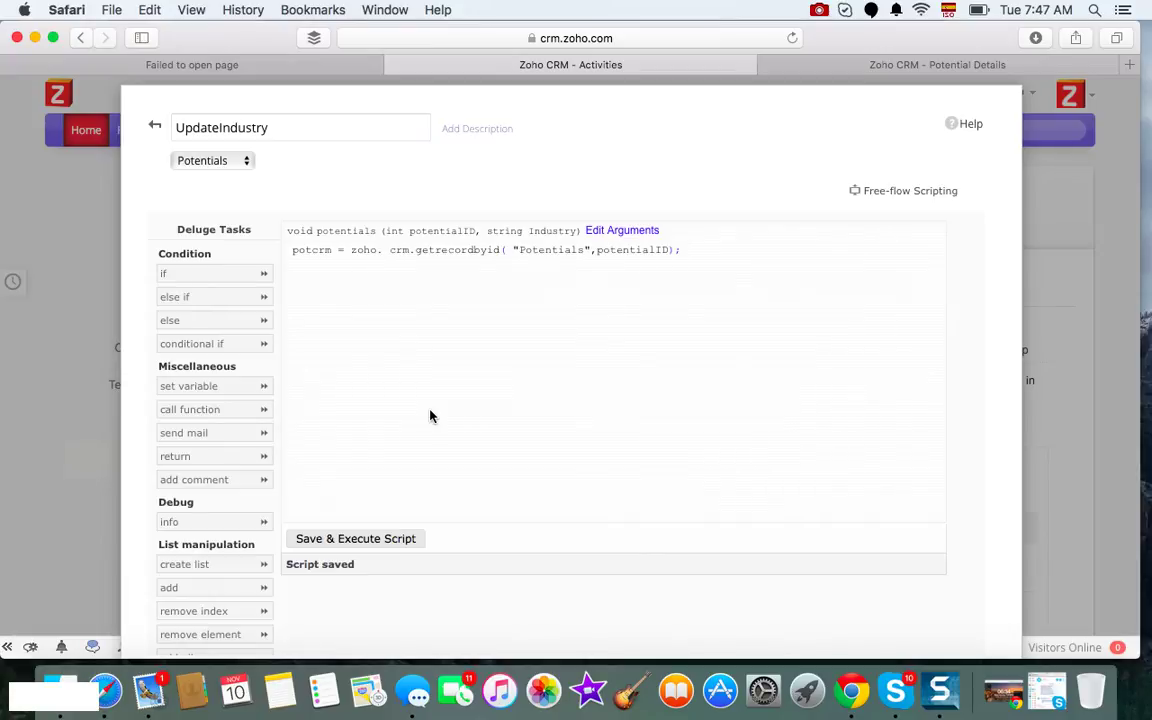
mouse_move(468, 257)
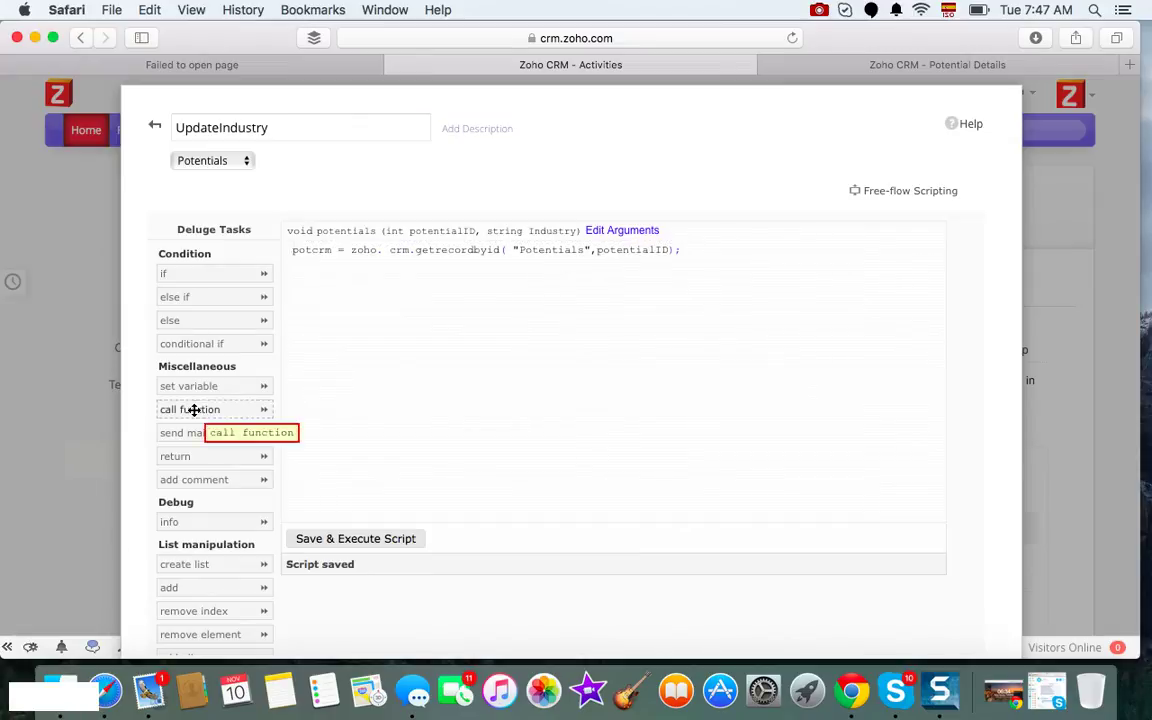
Step: Insert a Zoho CRM Update Record call into the script
left_click_drag(194, 410, 339, 390)
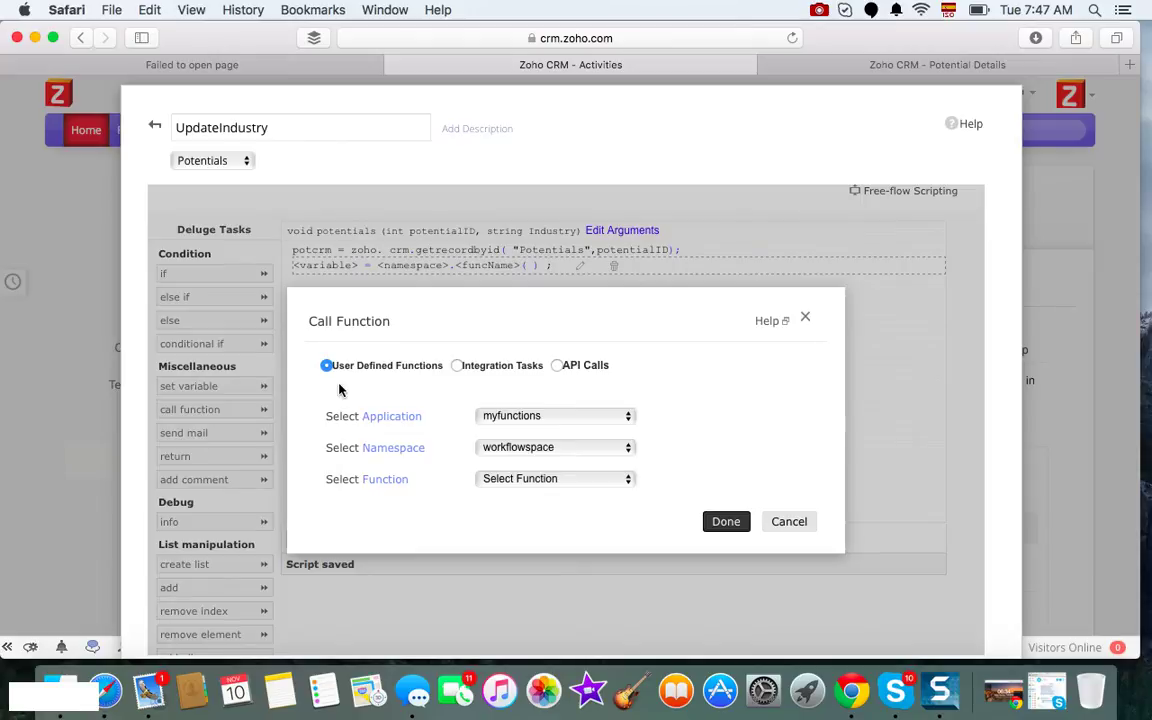
left_click(456, 365)
left_click(522, 416)
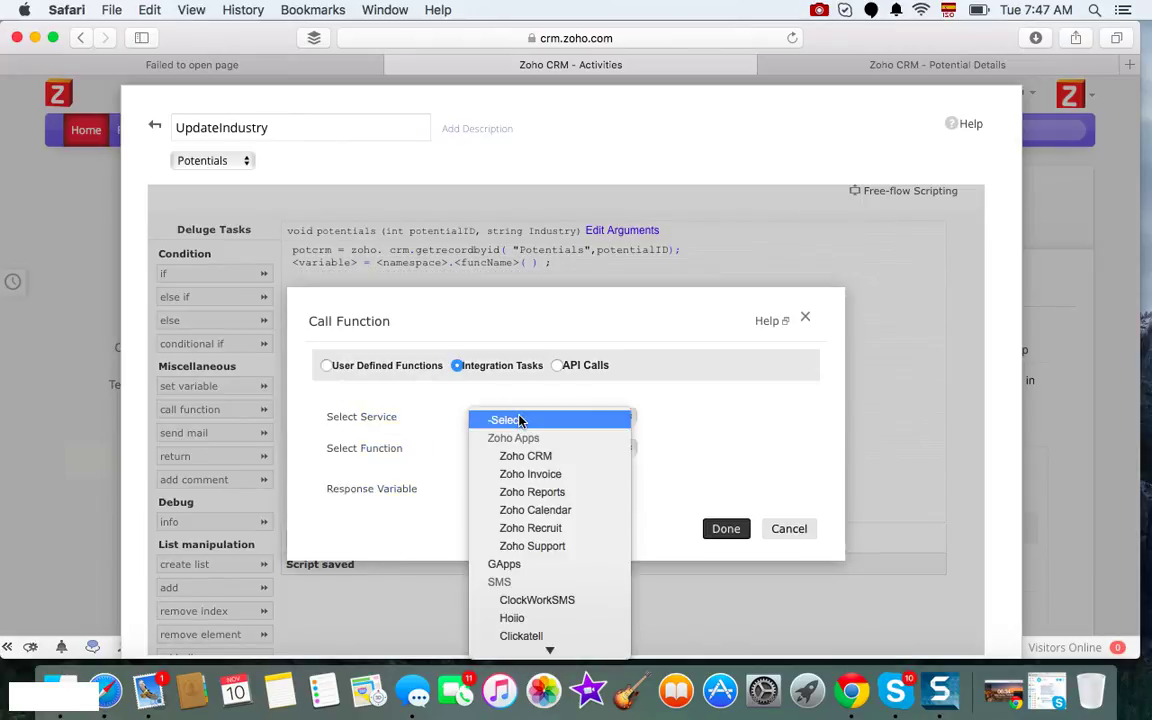
left_click(535, 456)
left_click(525, 450)
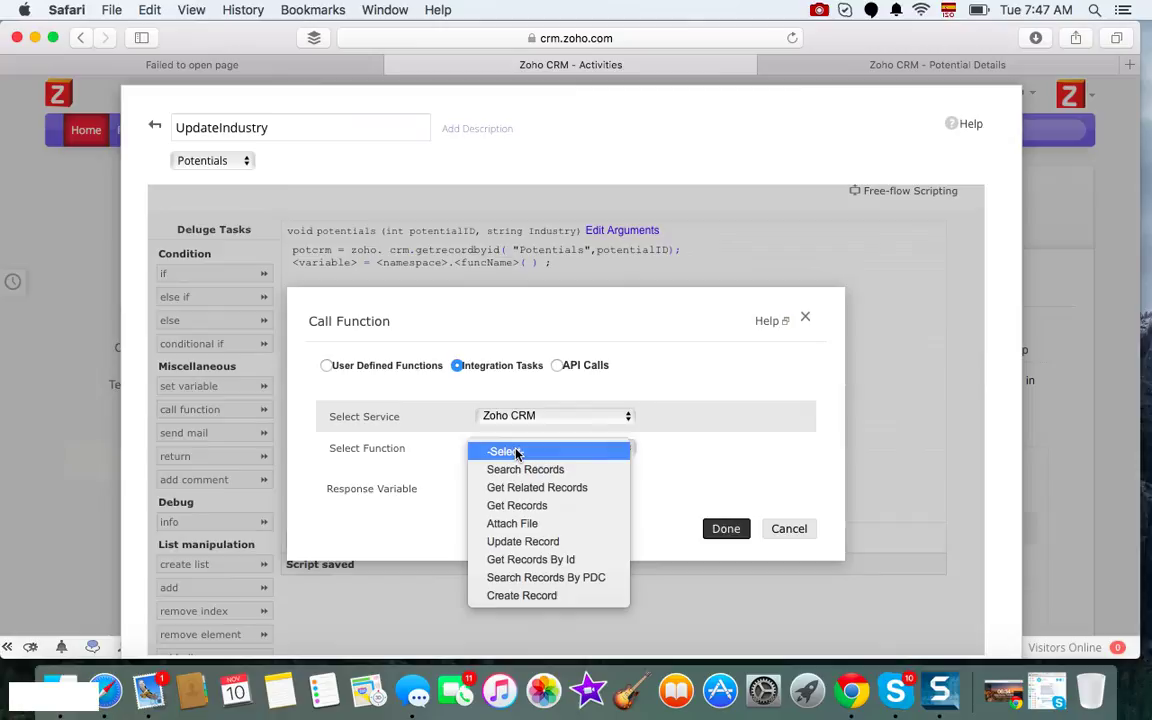
left_click(553, 542)
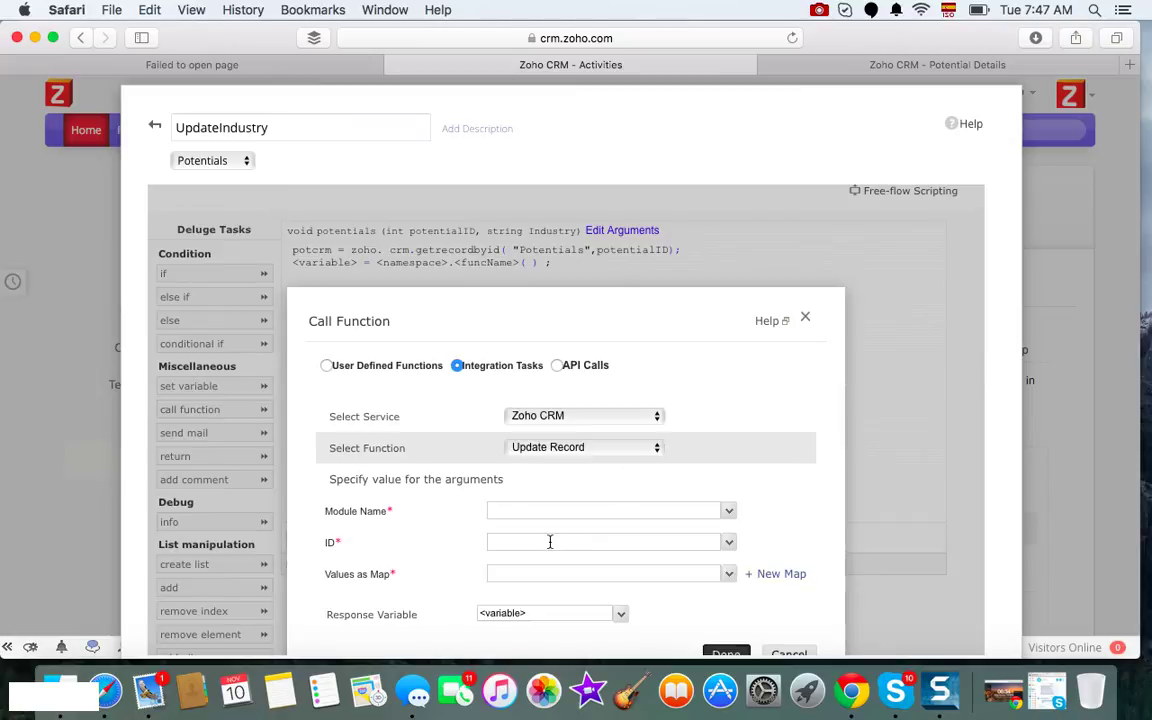
Step: Set the update call's module to Potentials and its ID to potentialID
left_click(729, 511)
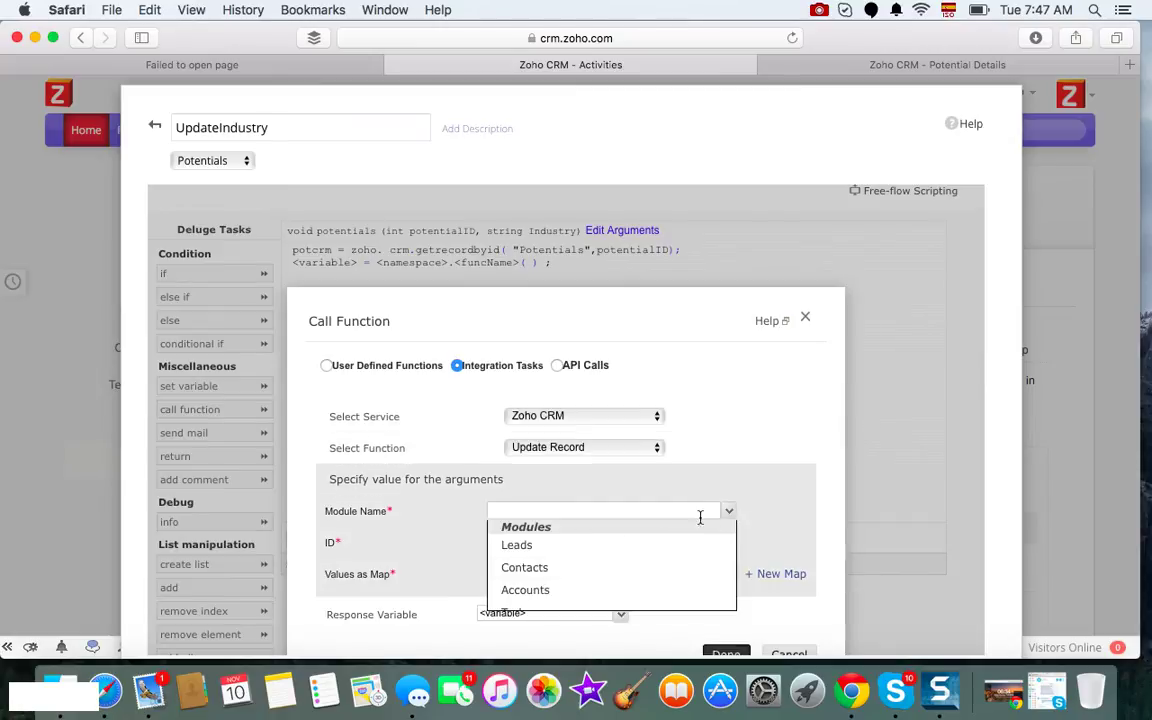
scroll(593, 571, "down", 1)
scroll(593, 571, "down", 3)
left_click(558, 581)
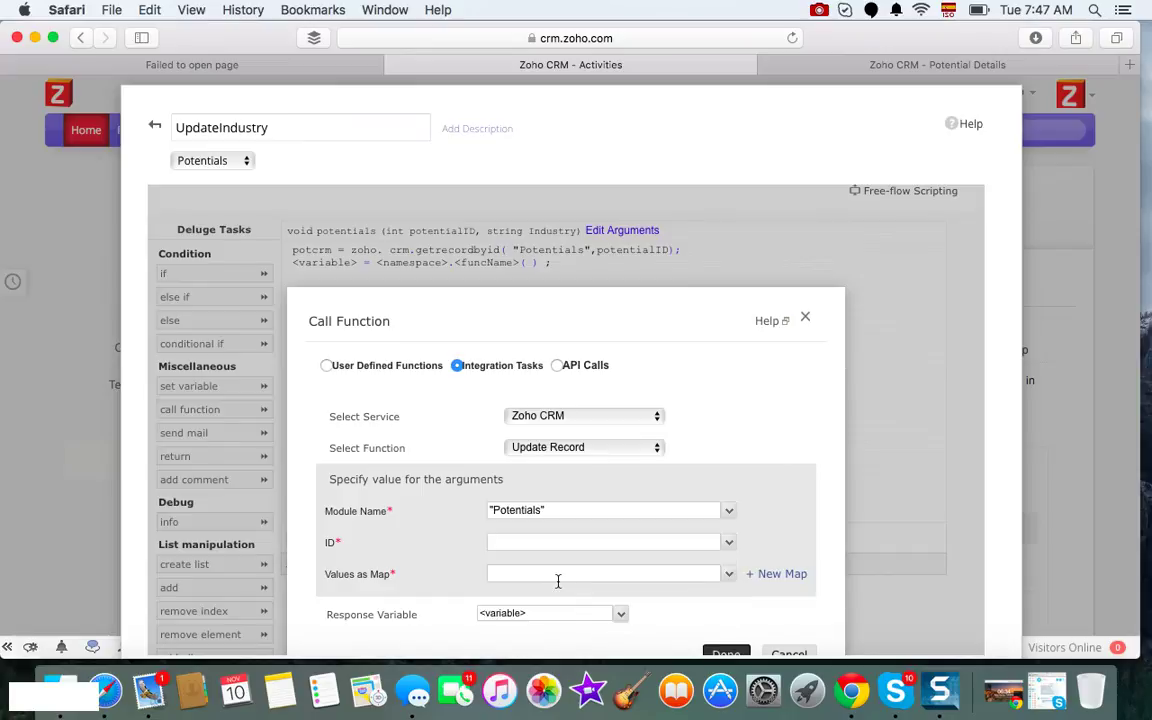
left_click(729, 543)
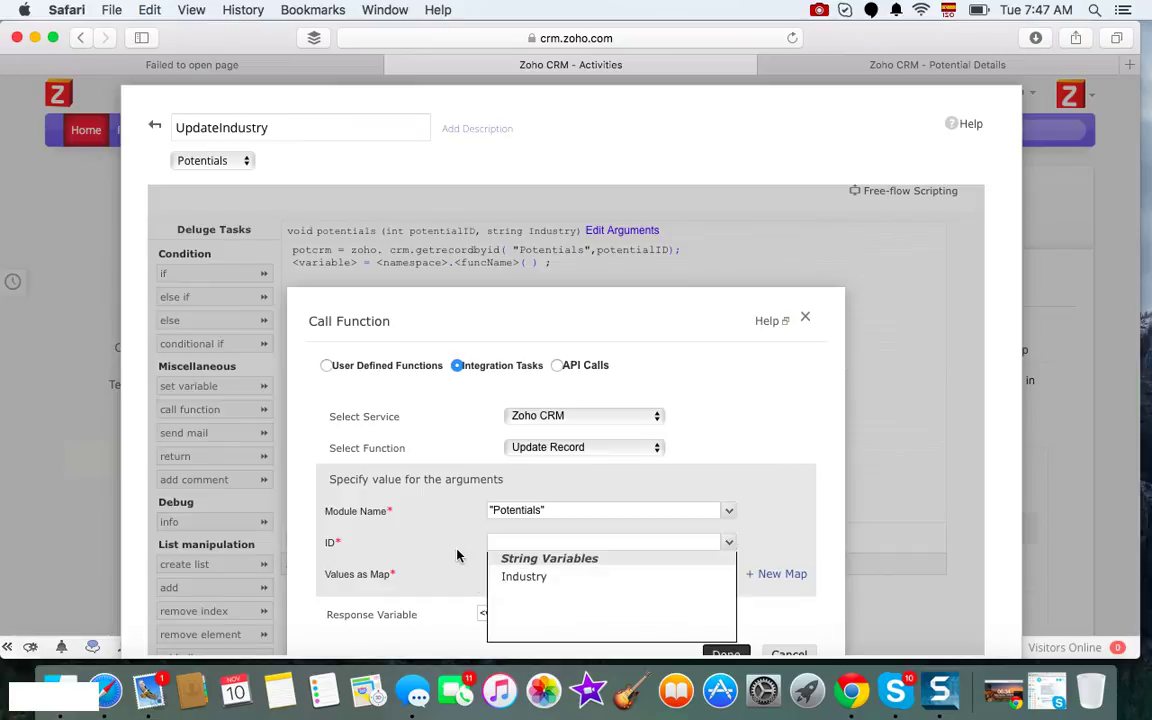
left_click(492, 543)
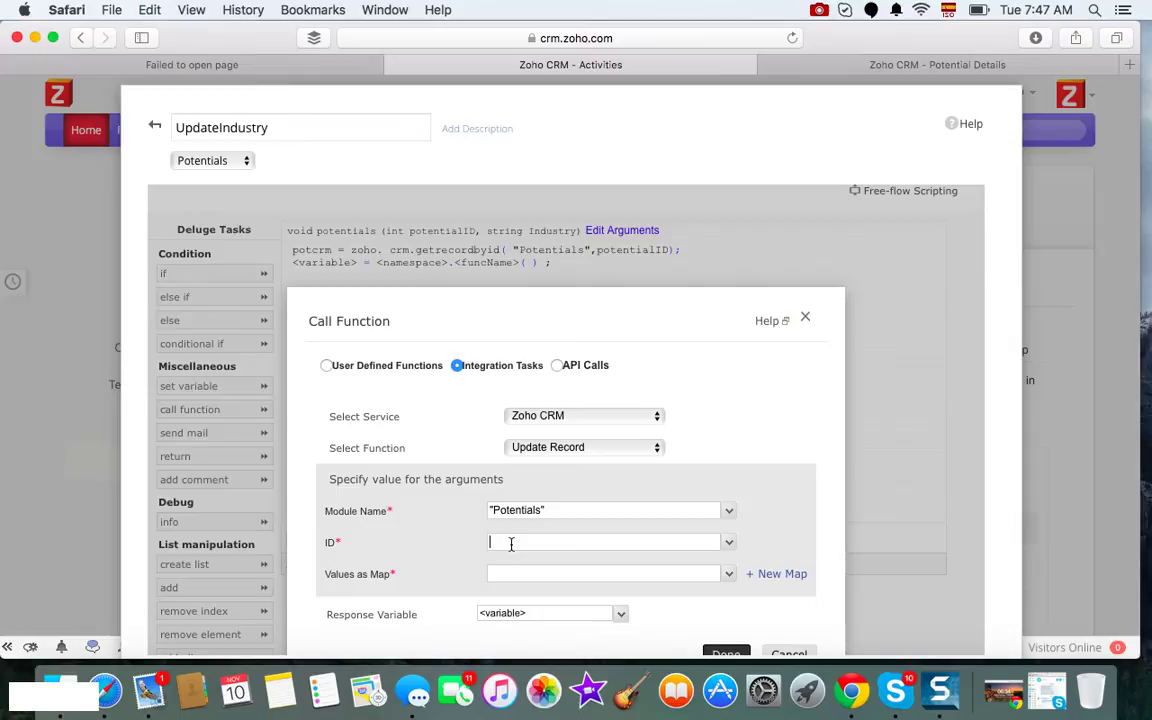
type("potentialID")
Step: Map field Industry to the Industry argument and name the response potupdate
left_click(769, 571)
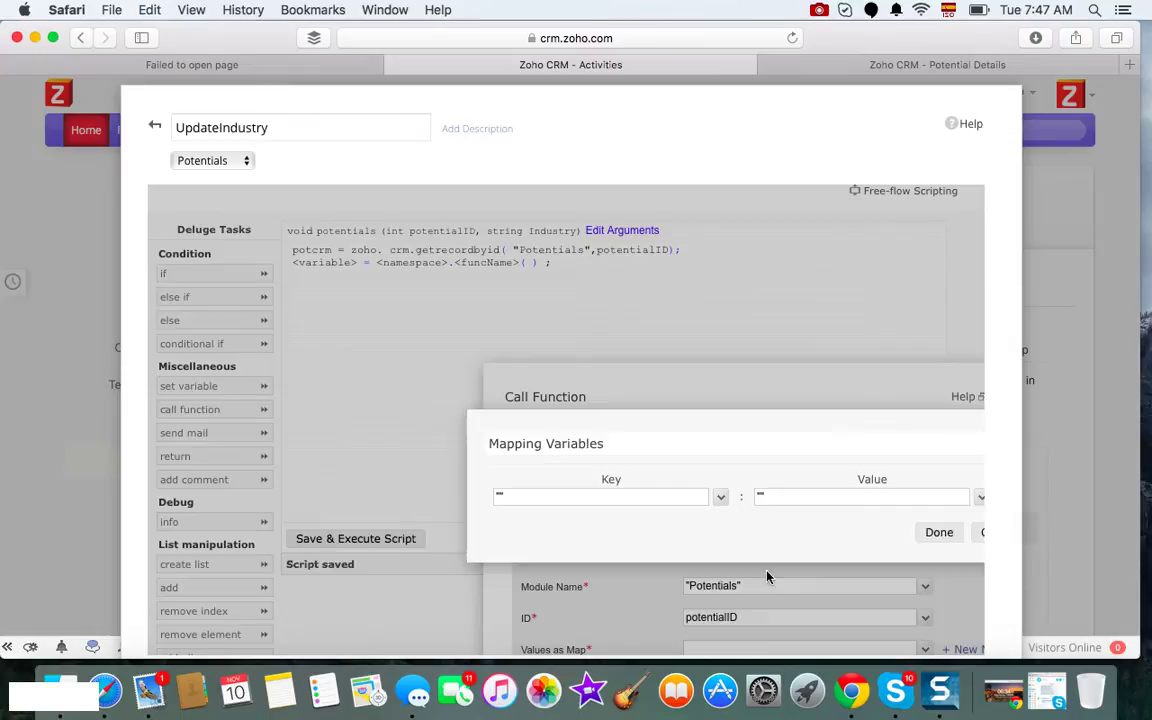
left_click(721, 498)
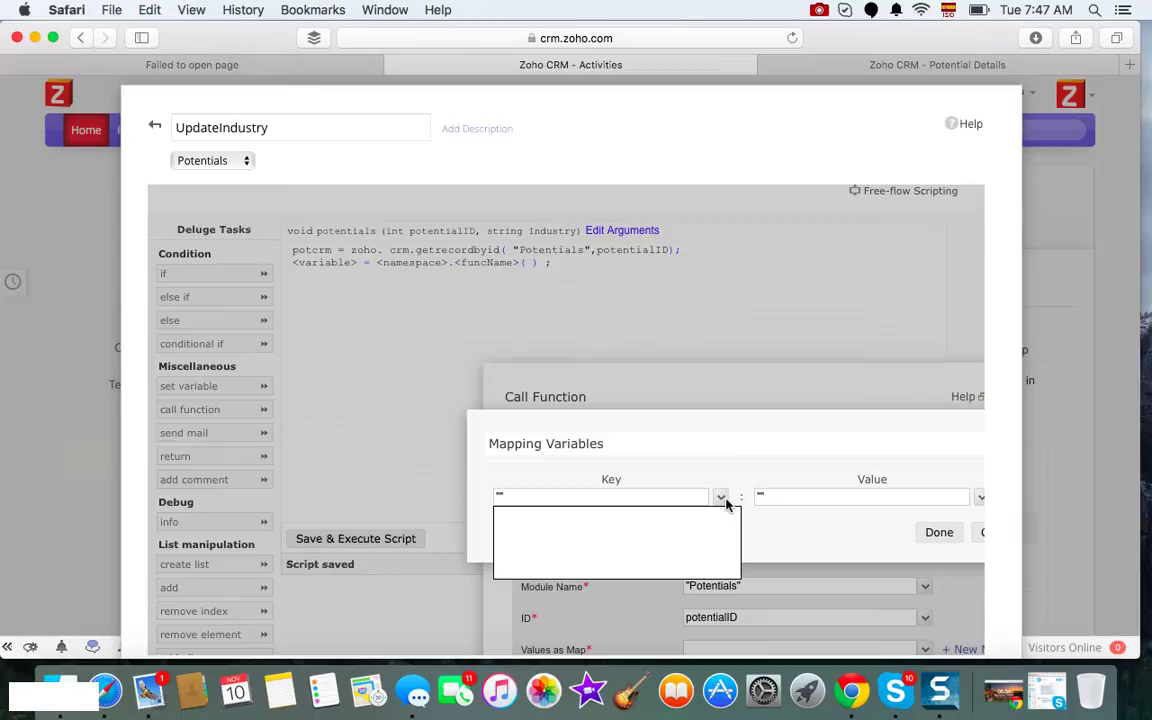
left_click(499, 494)
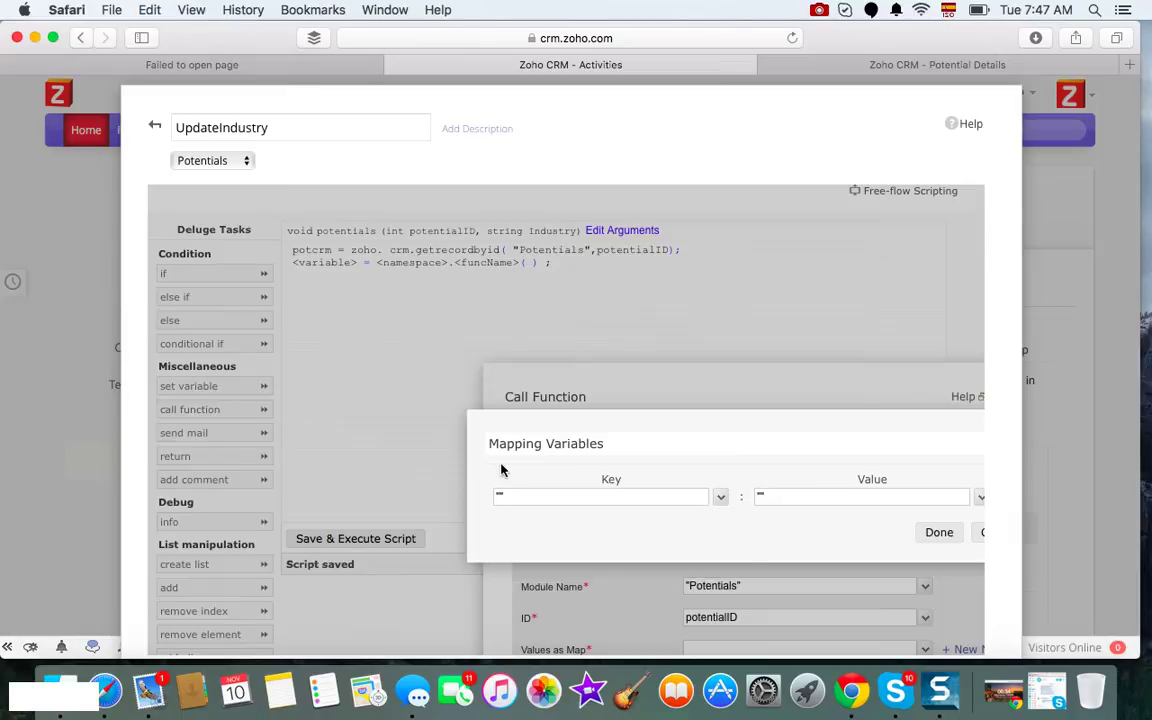
type("Industry")
left_click(982, 499)
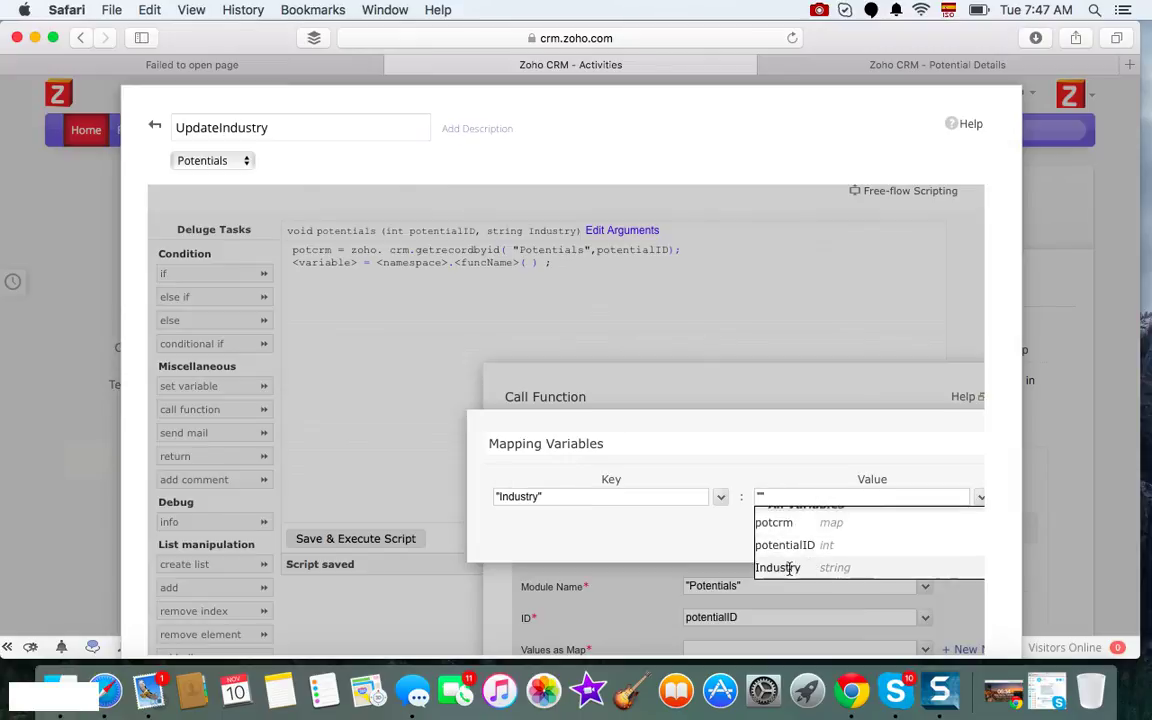
left_click(778, 565)
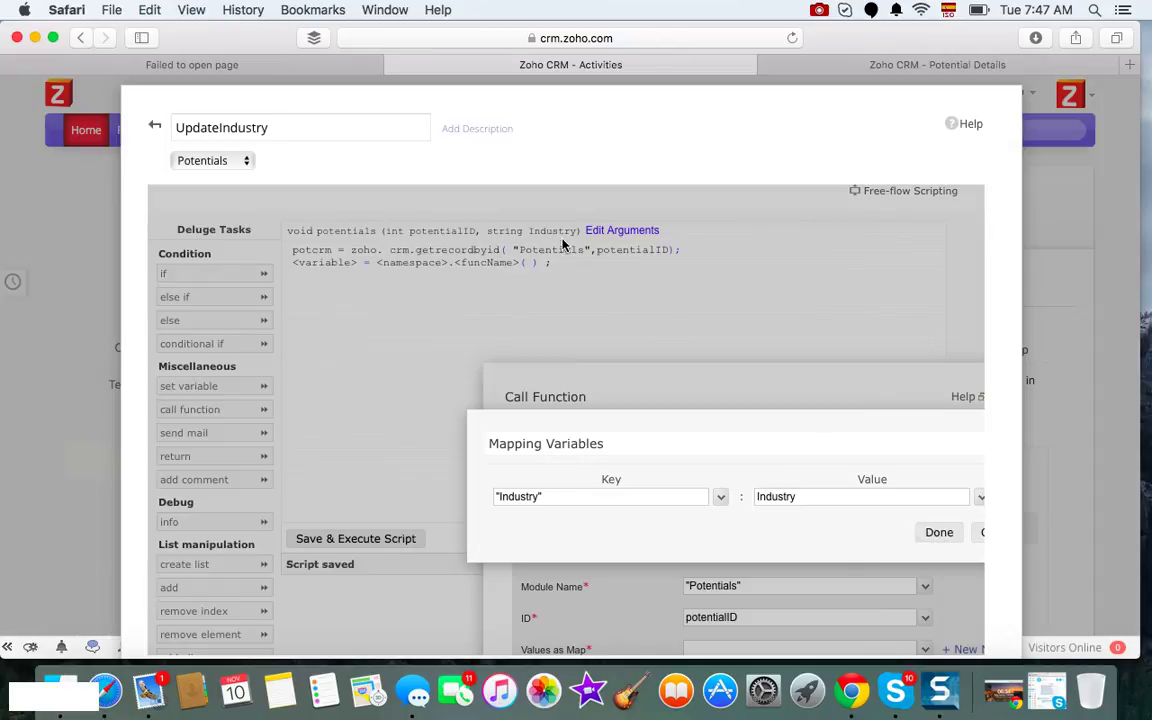
left_click(935, 538)
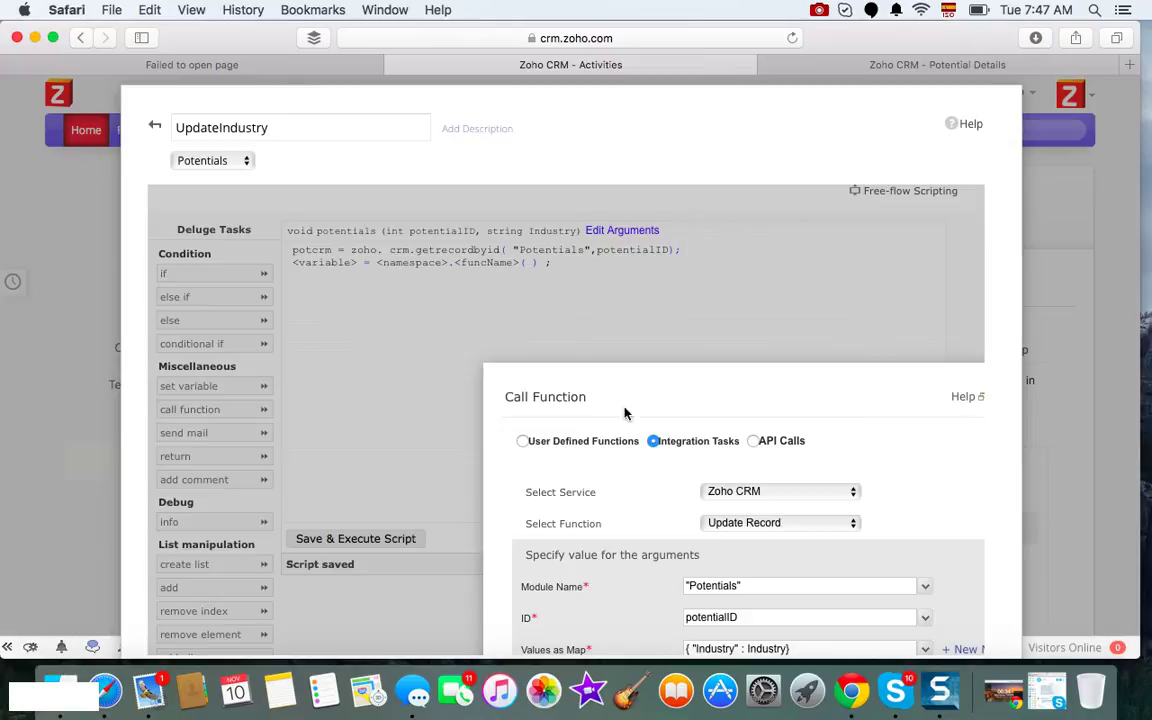
left_click(570, 563)
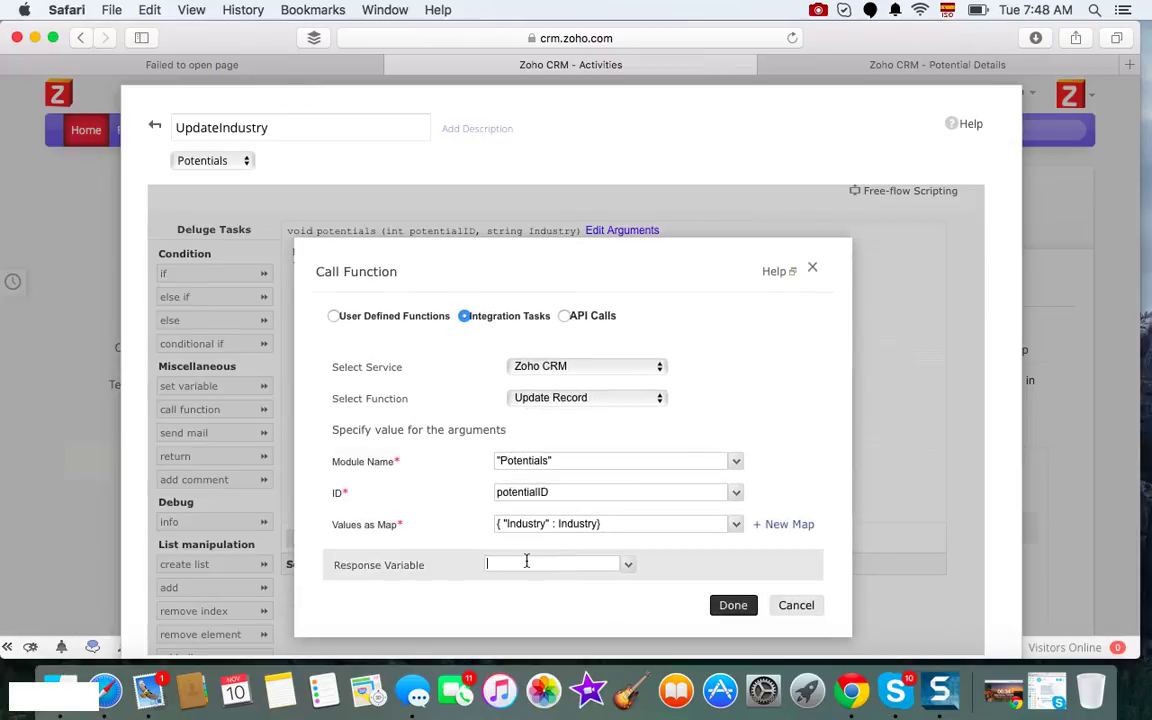
type("potupdate")
left_click(733, 605)
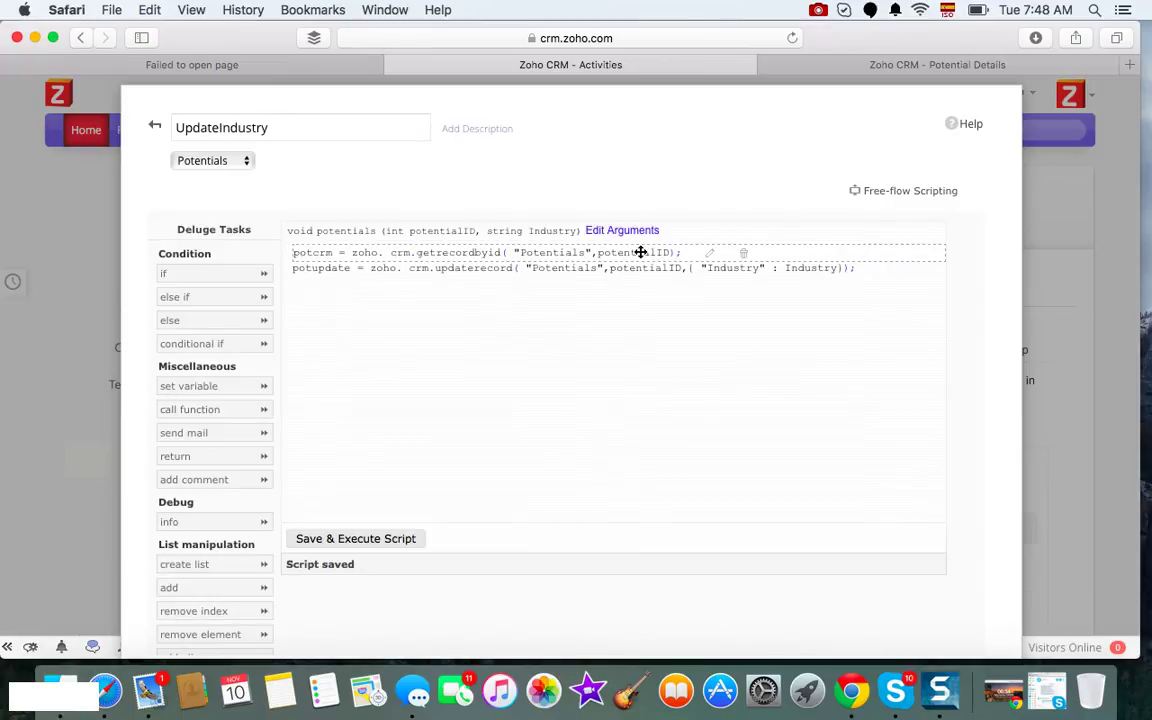
Step: Delete the getrecordbyid line, append .toString() to potentialID in updaterecord, and save
left_click(743, 252)
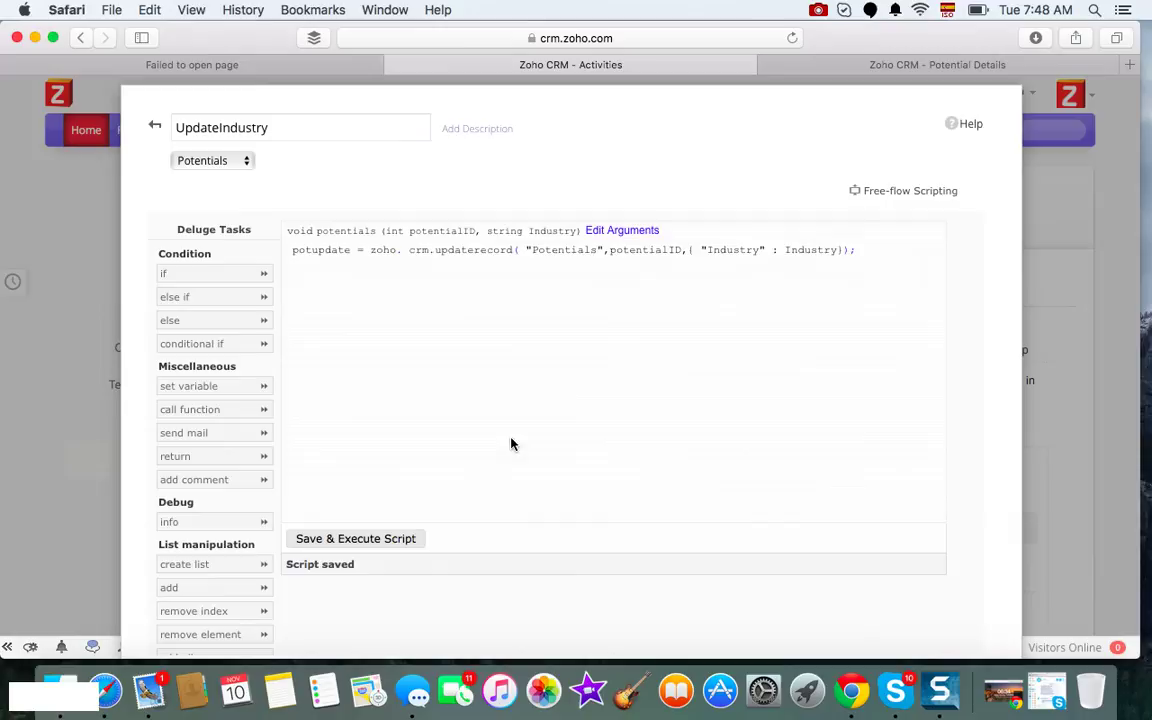
left_click(319, 541)
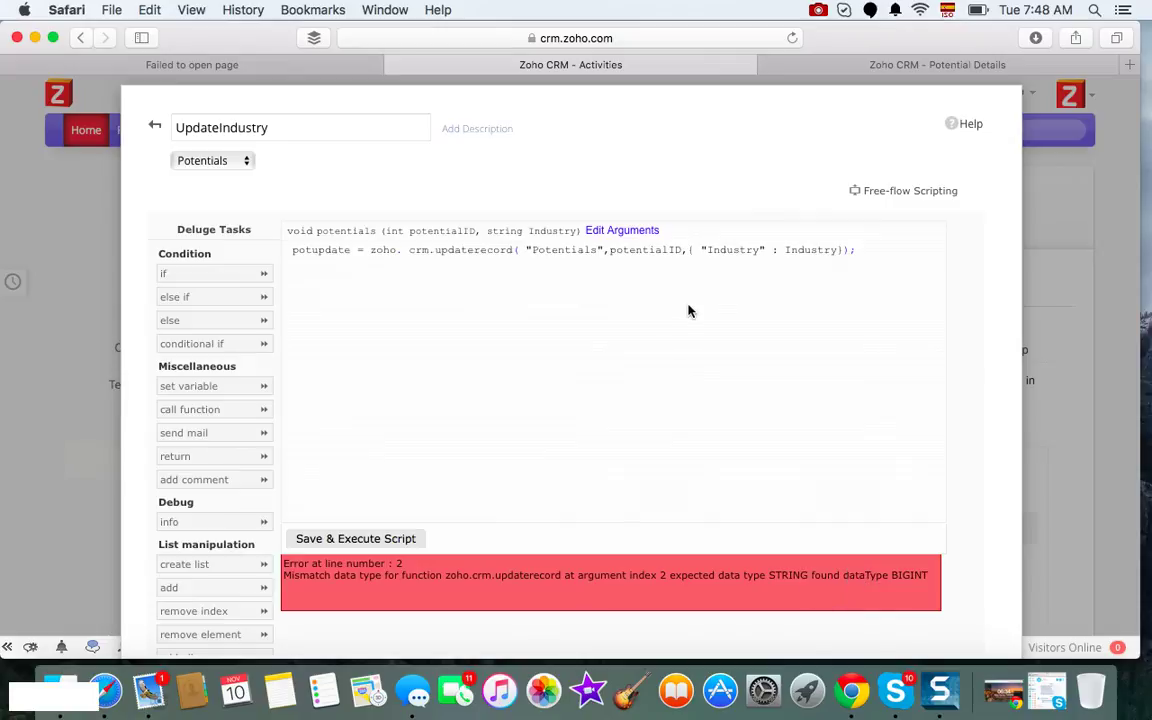
left_click(887, 193)
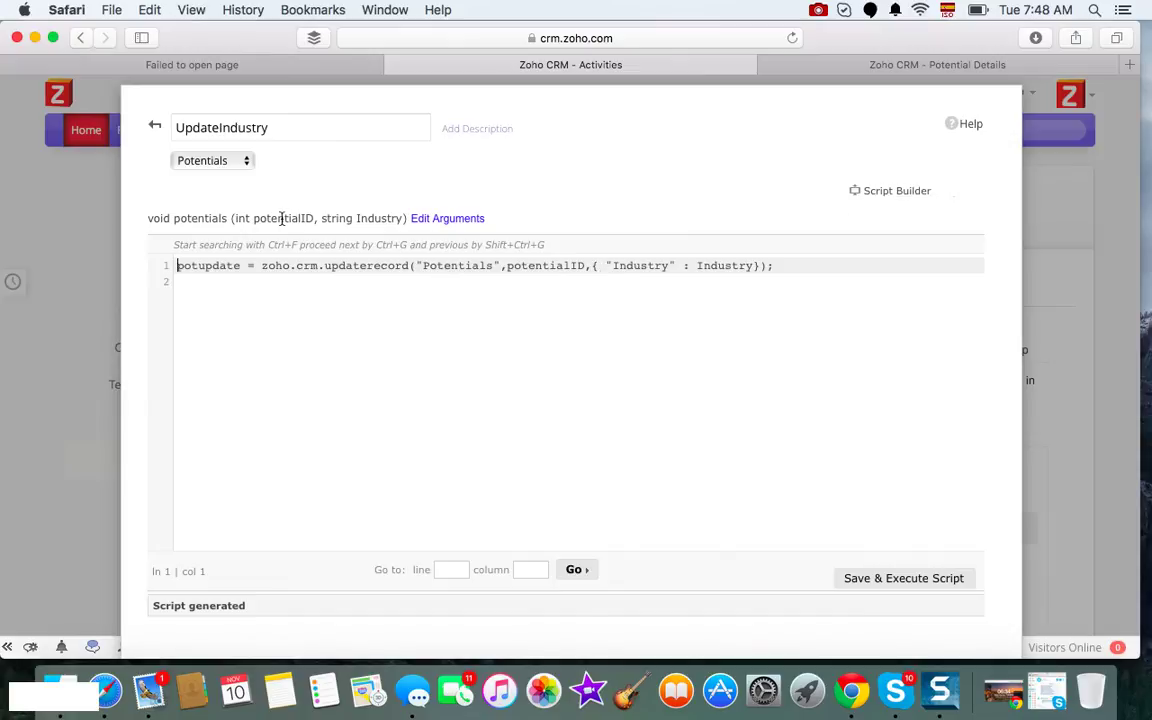
double_click(248, 222)
left_click(585, 266)
type(".toString")
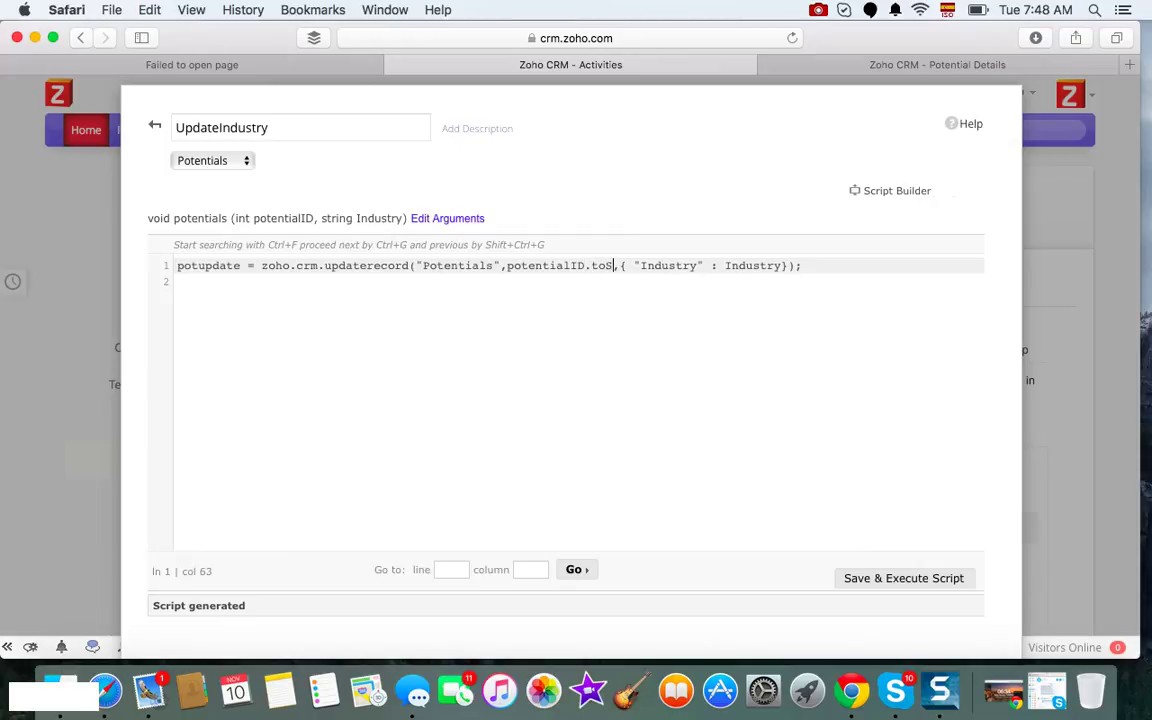
type("()")
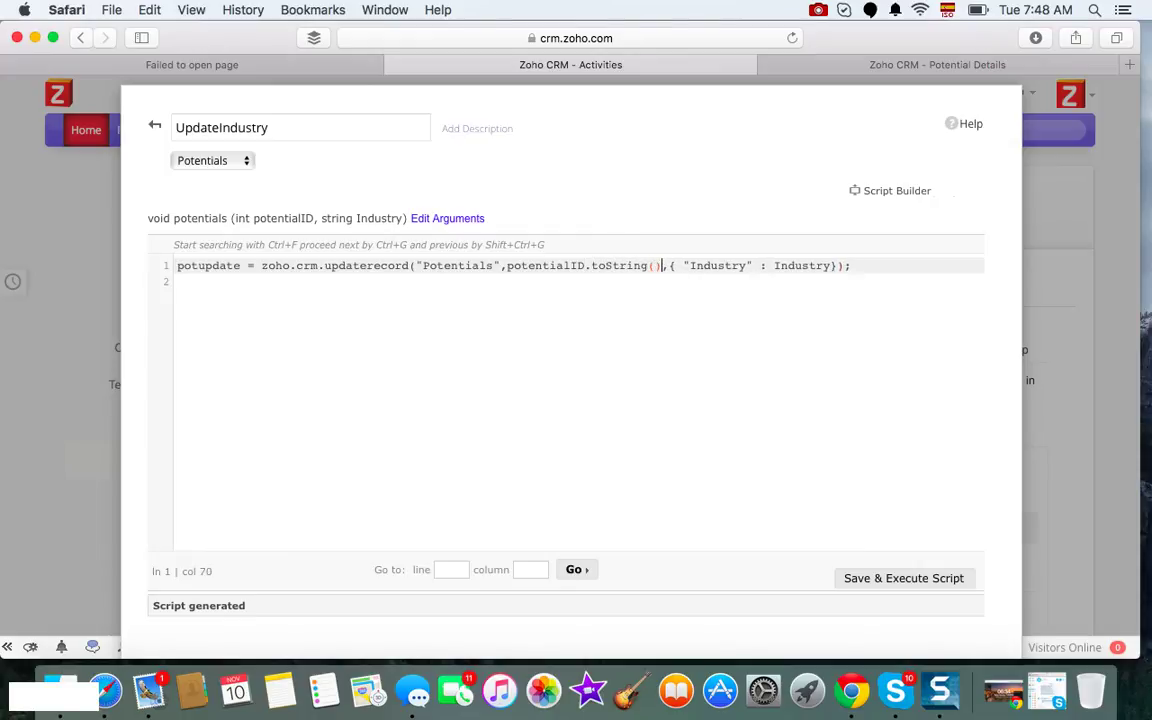
left_click(864, 581)
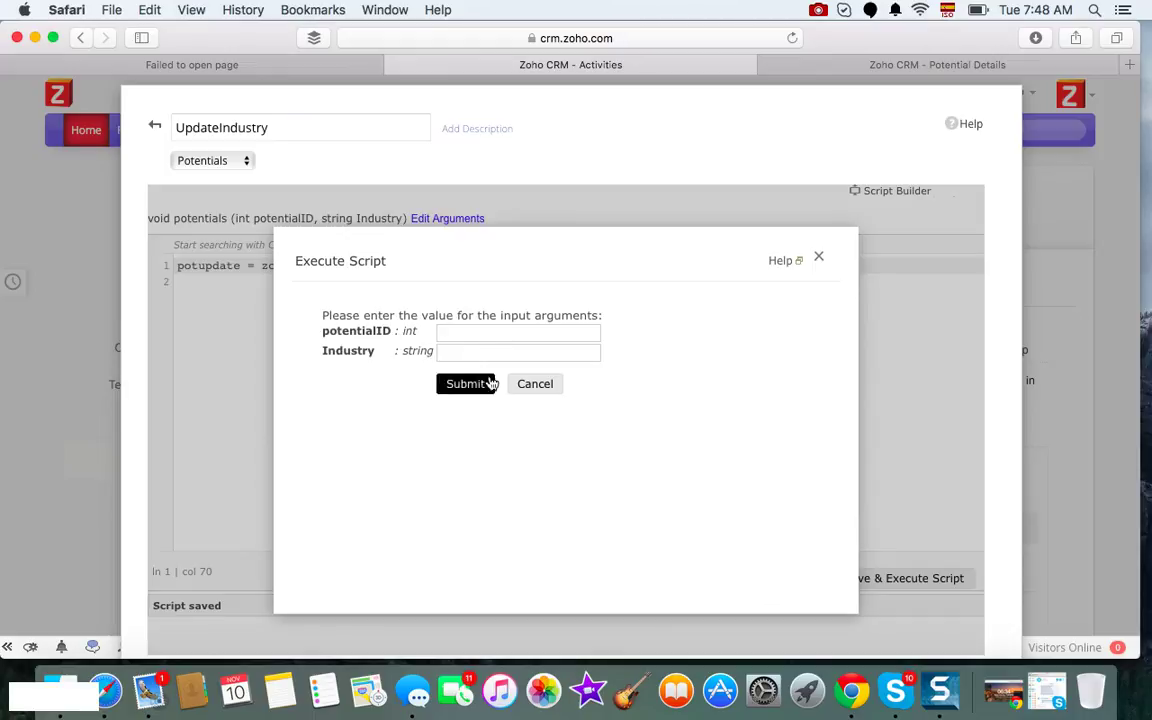
left_click(533, 389)
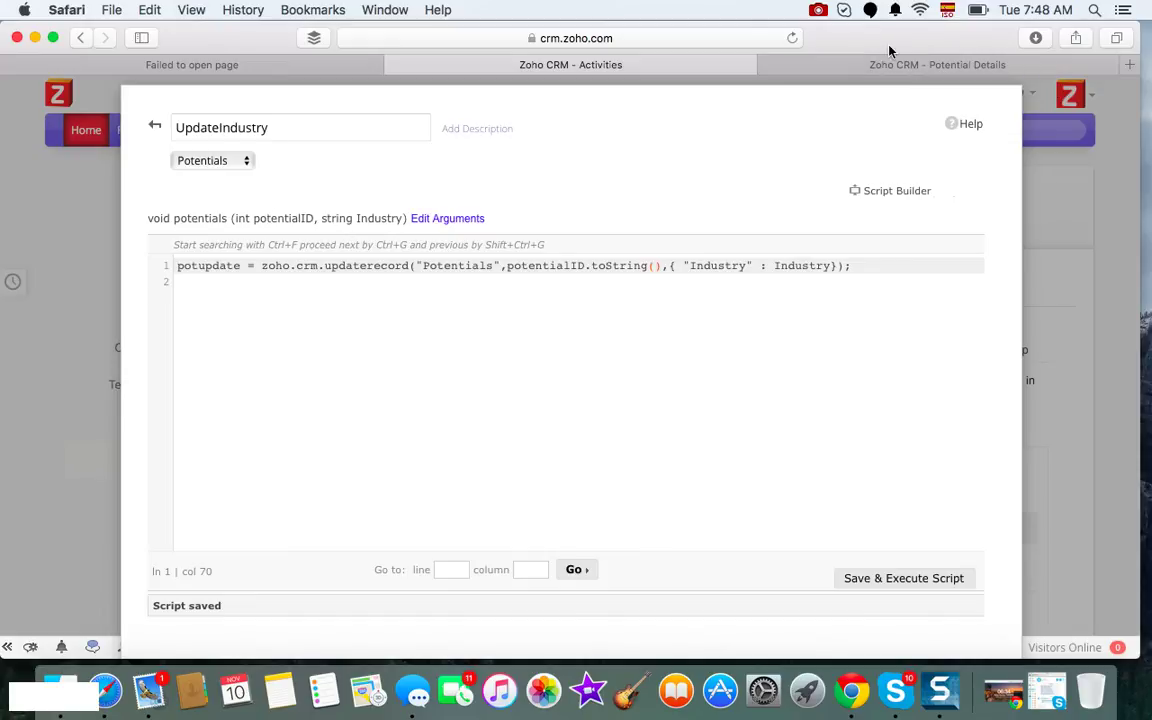
Step: Open the Net Leased Retail potential and copy its record id from the URL
left_click(862, 66)
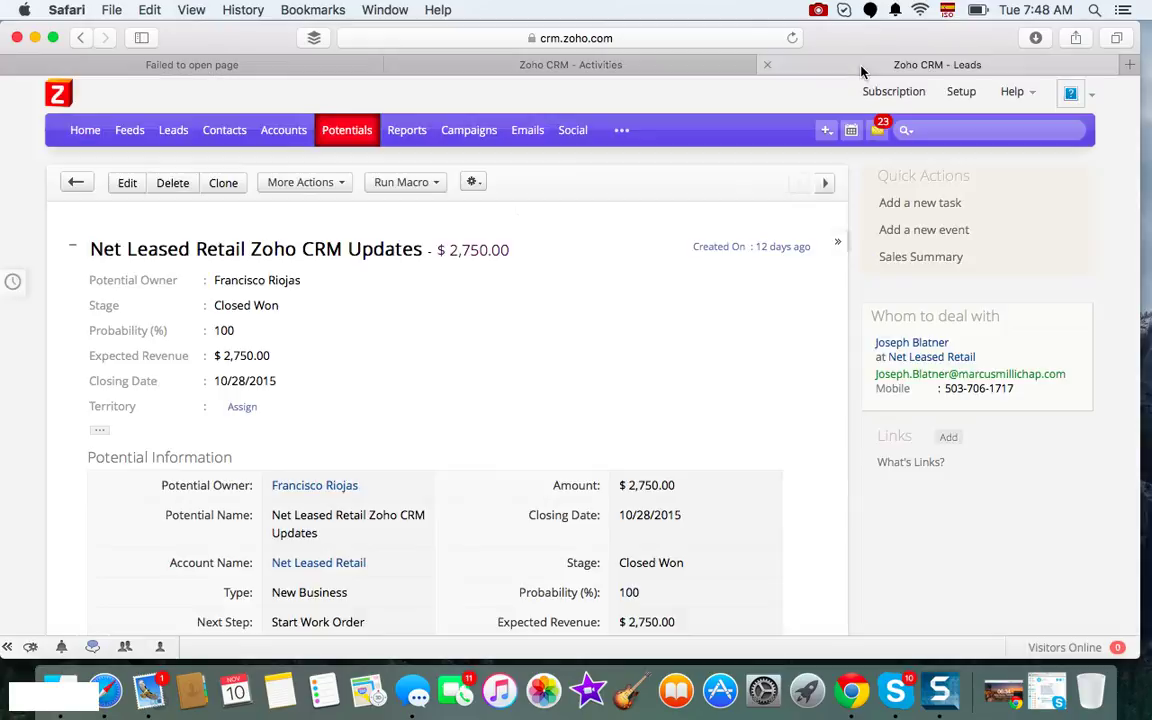
left_click(346, 134)
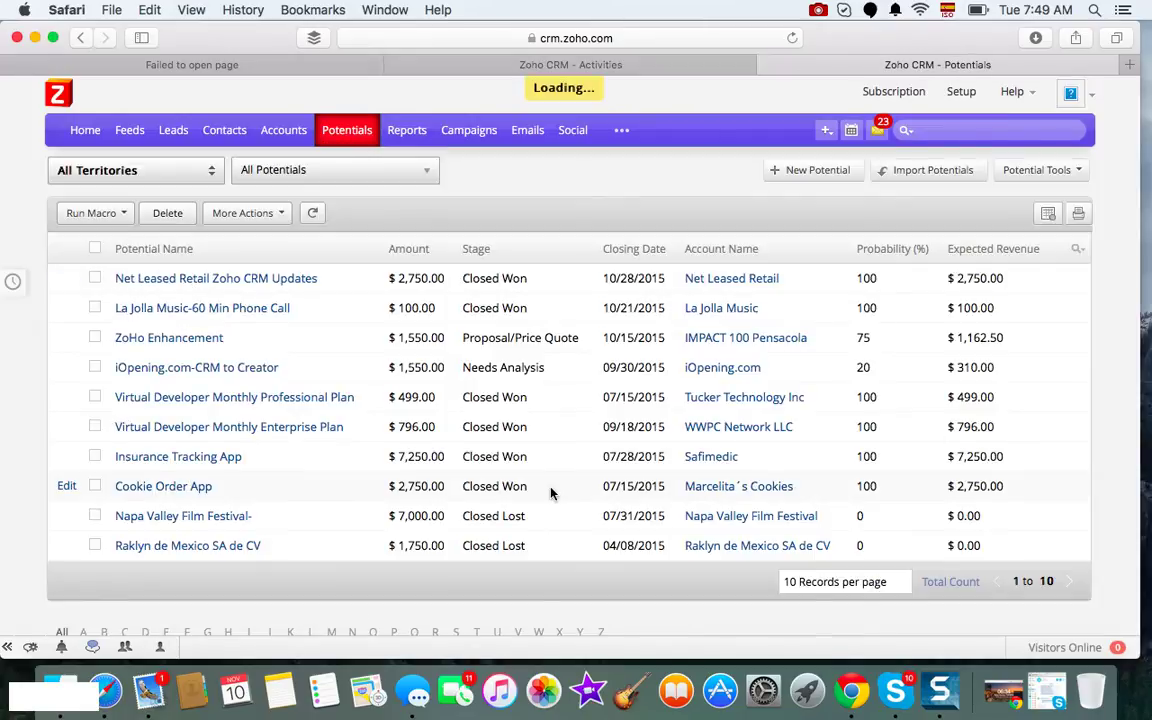
left_click(211, 278)
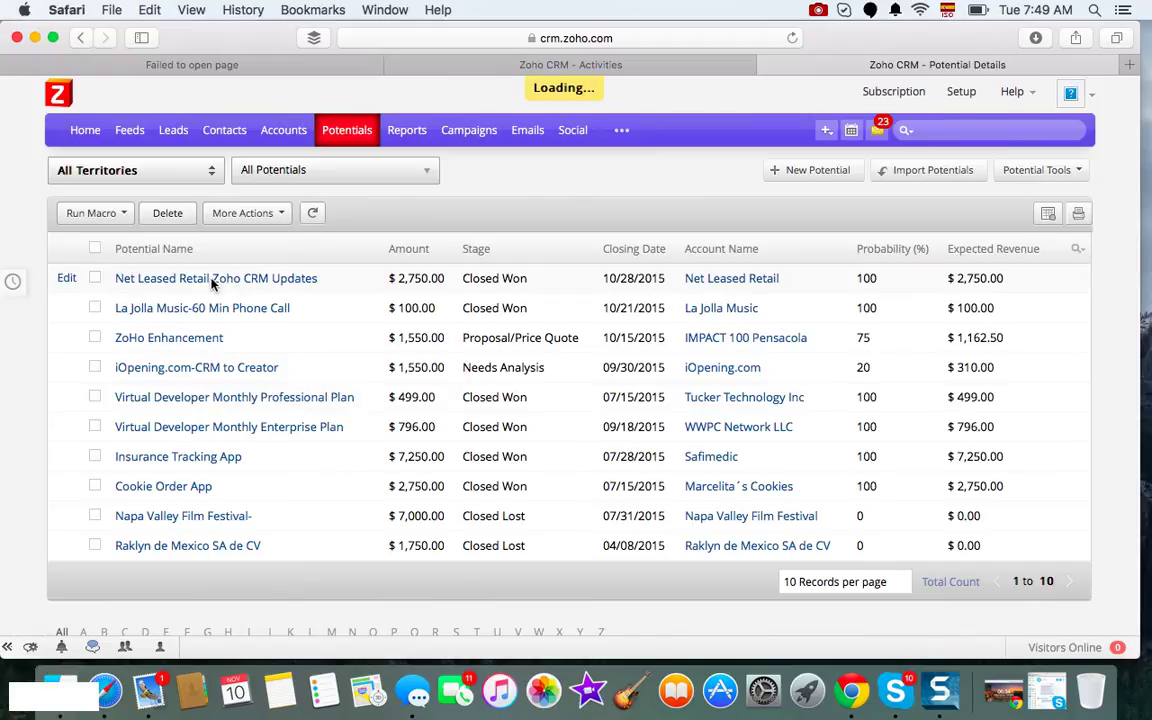
scroll(542, 483, "down", 10)
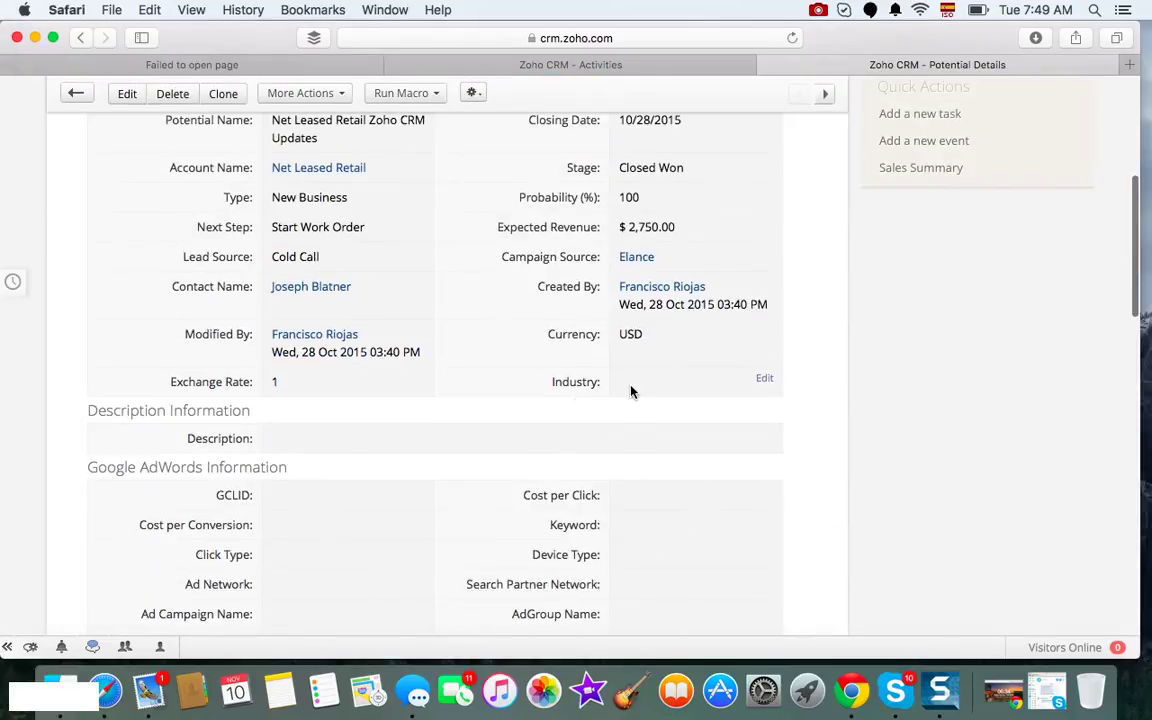
scroll(537, 388, "up", 10)
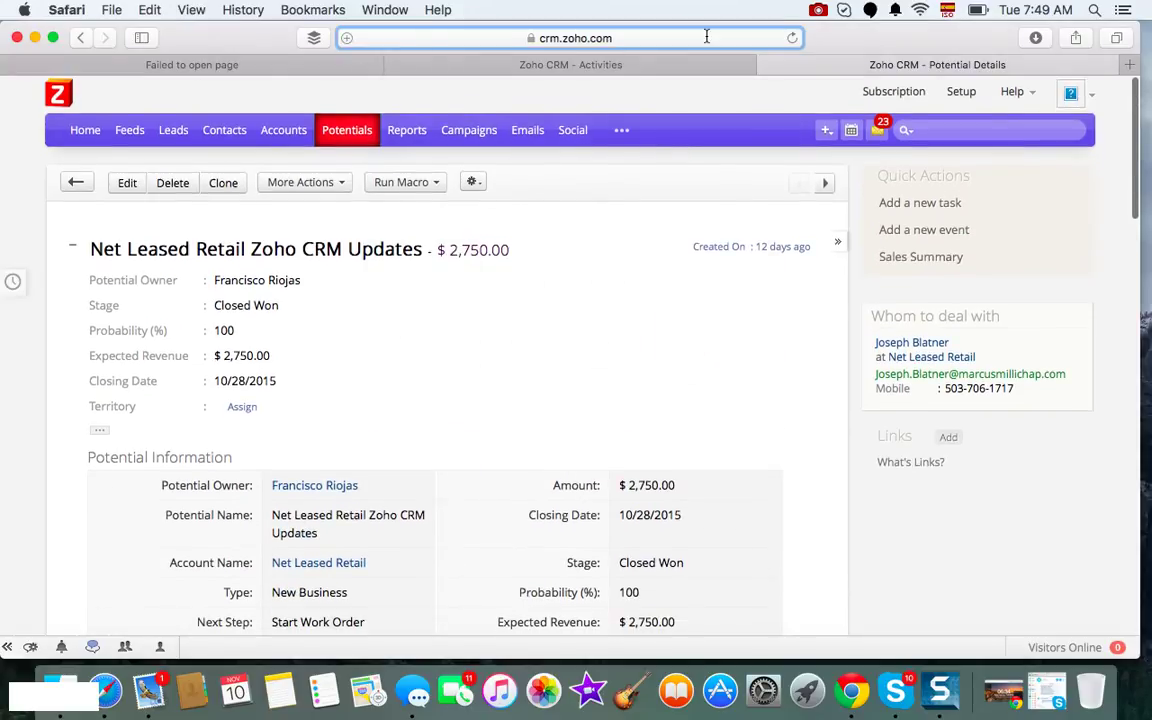
left_click(707, 37)
left_click(684, 38)
double_click(684, 38)
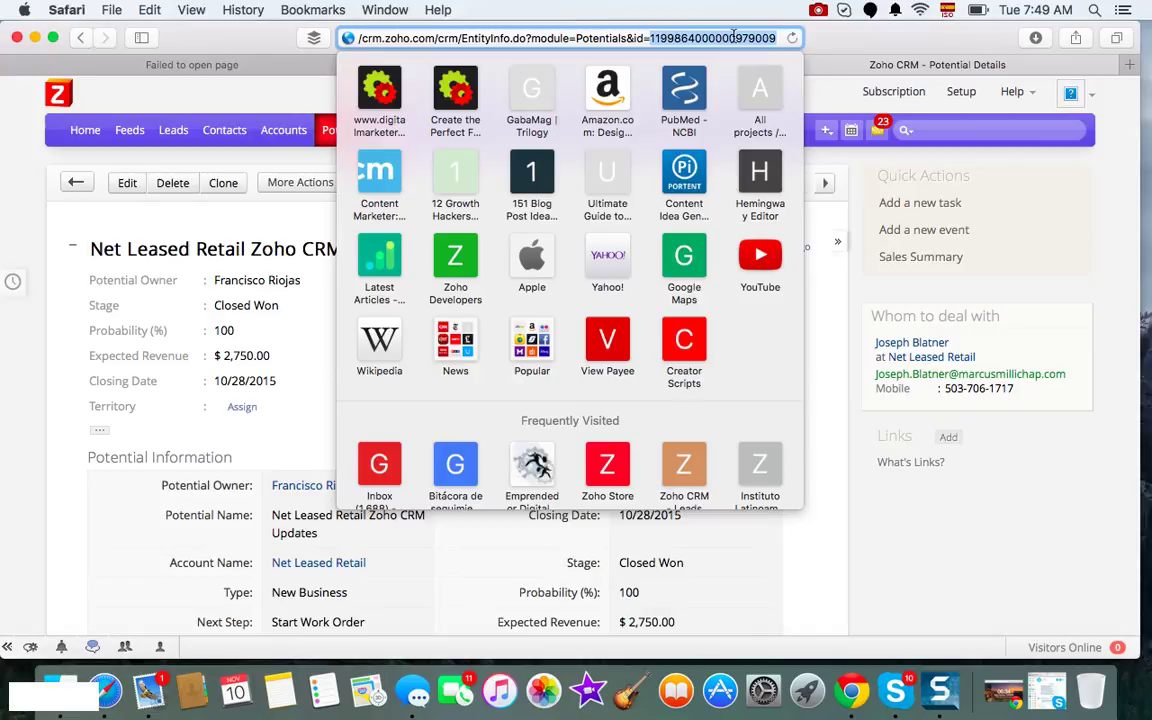
left_click(632, 50)
left_click(640, 64)
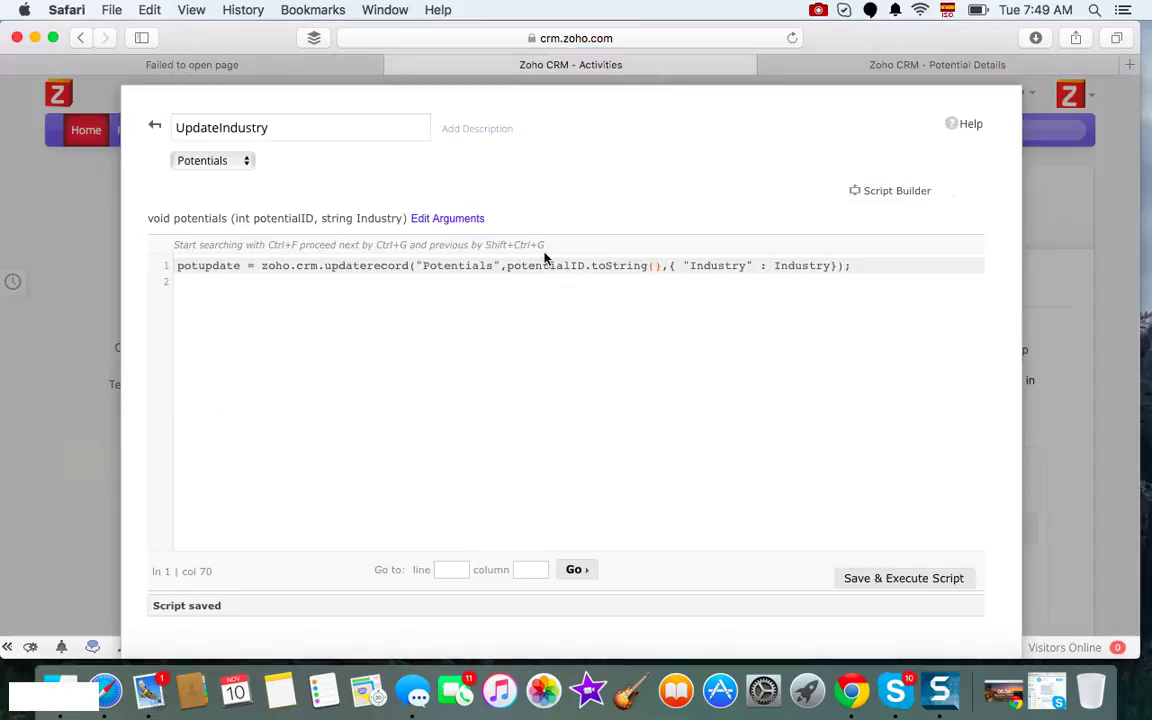
Step: Test-run UpdateIndustry with the pasted record id and Industry 'Real Estate'
left_click(860, 580)
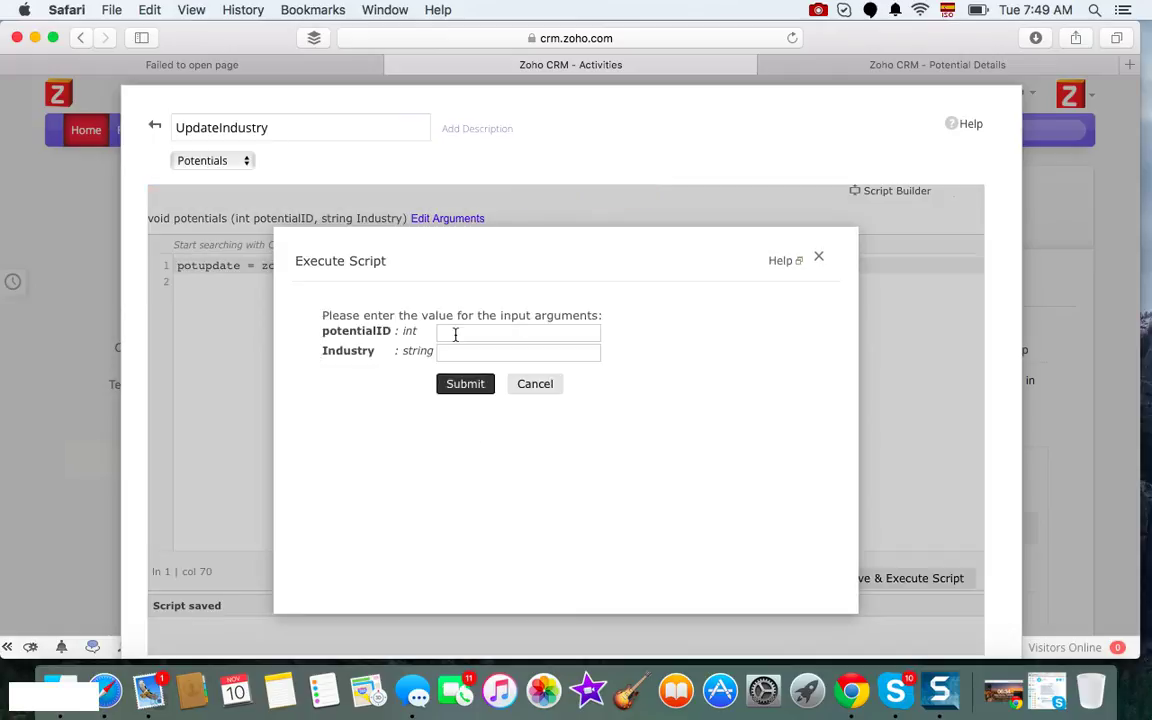
left_click(455, 335)
key("super+v")
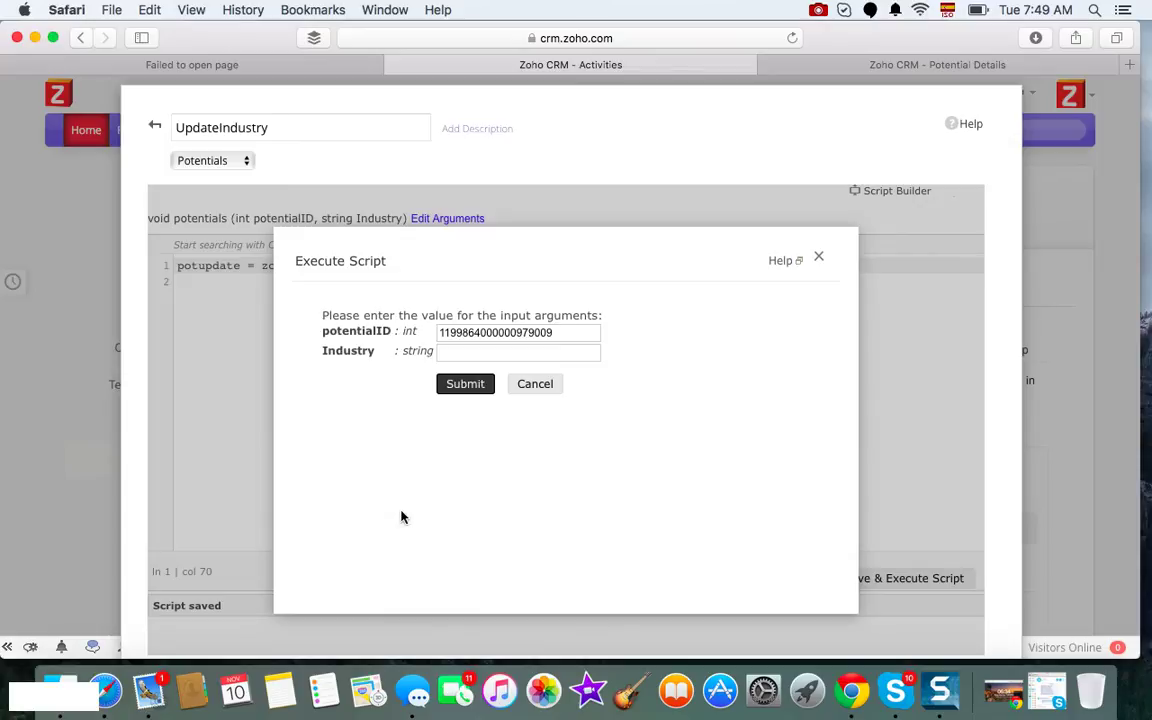
type("Real Estate")
left_click(465, 385)
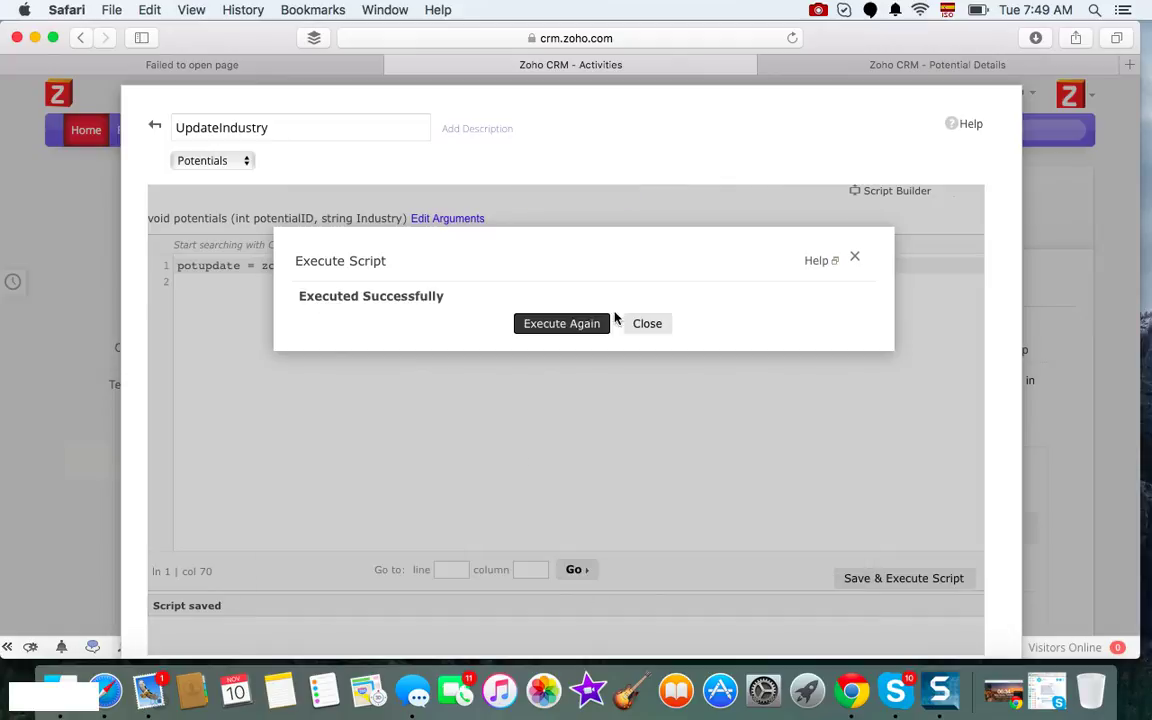
left_click(646, 326)
Step: Reload the Net Leased Retail potential and confirm Industry reads Real Estate
left_click(903, 65)
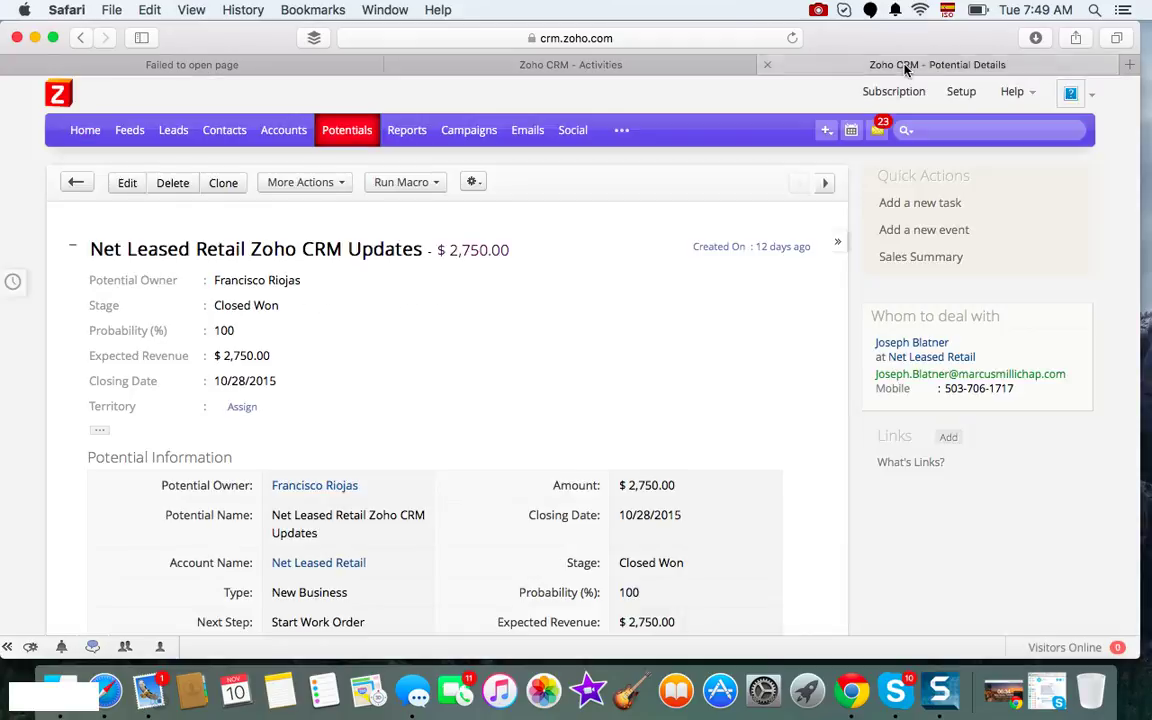
left_click(792, 37)
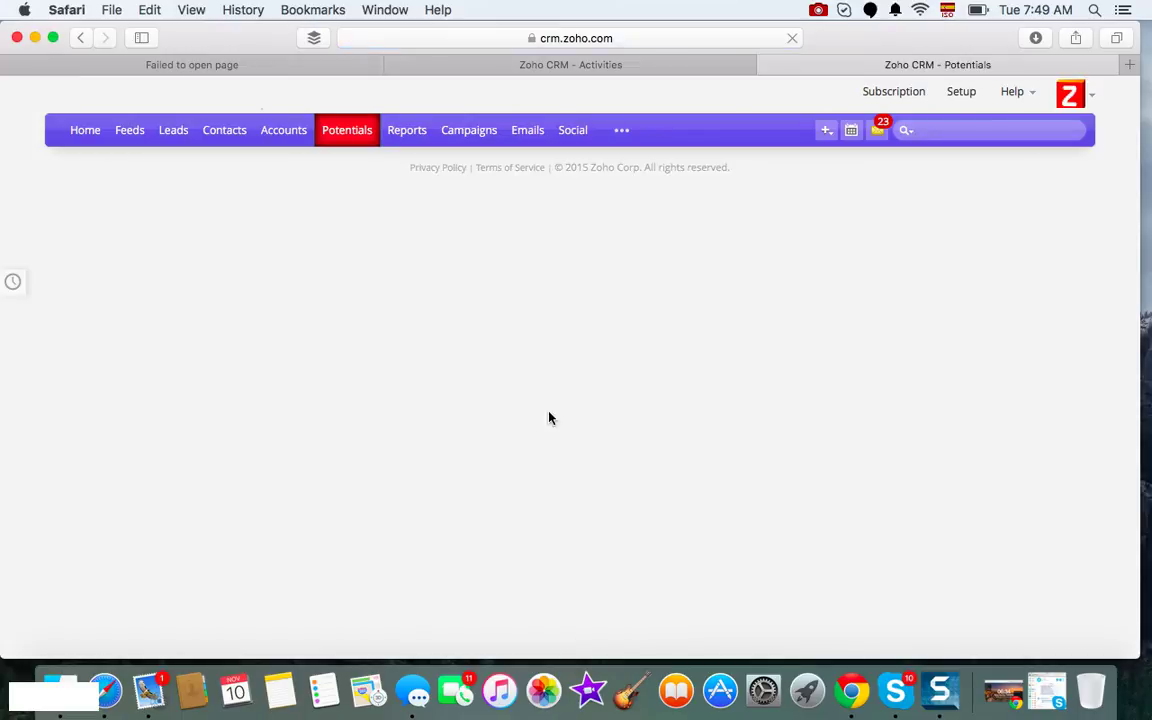
scroll(538, 450, "down", 5)
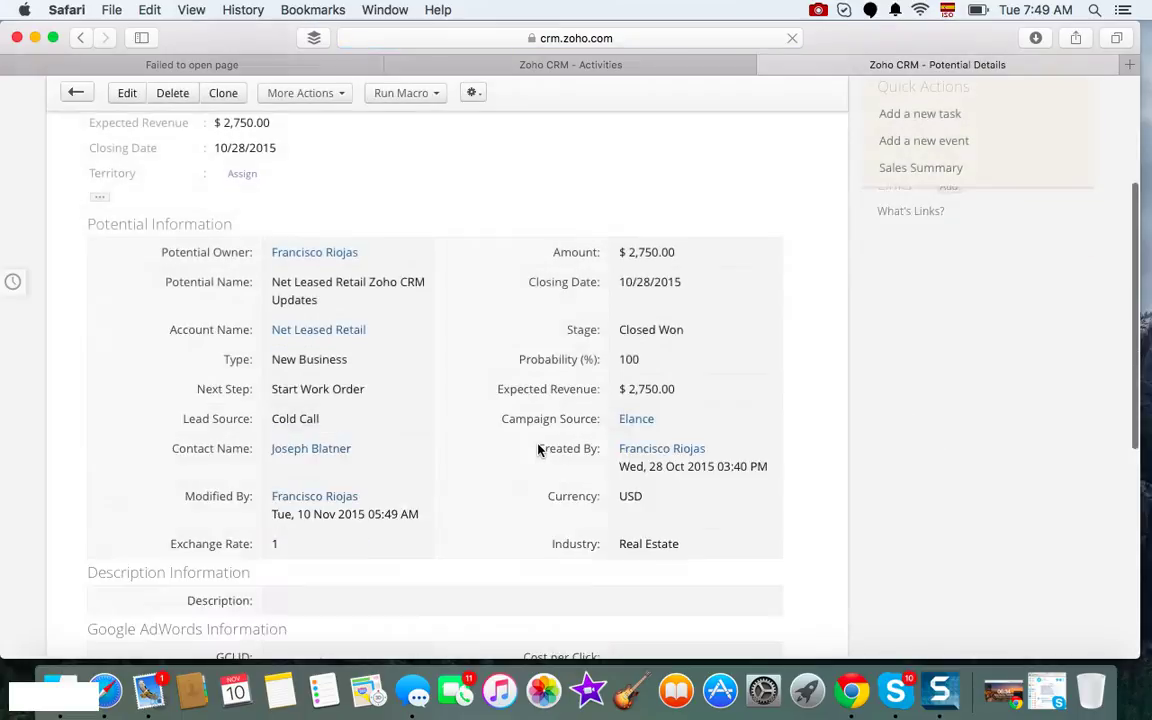
scroll(538, 450, "down", 1)
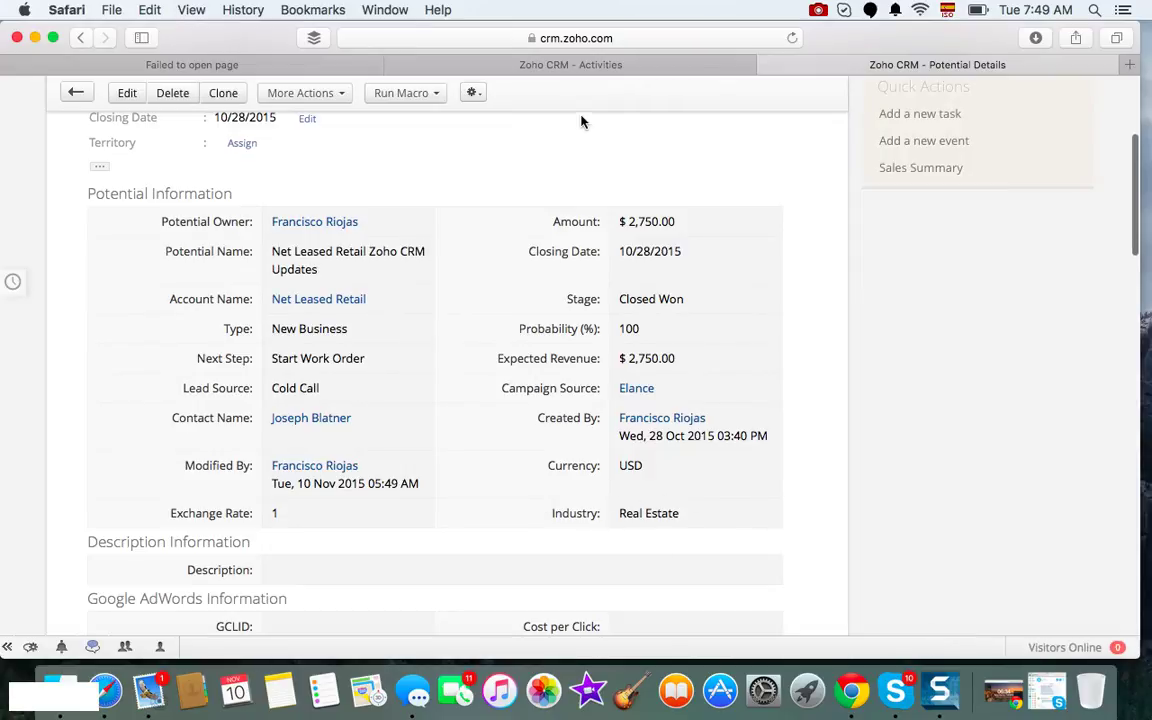
Step: Return to the UpdateIndustry function and bring up the Workflow Rules list
left_click(562, 66)
scroll(509, 411, "down", 1)
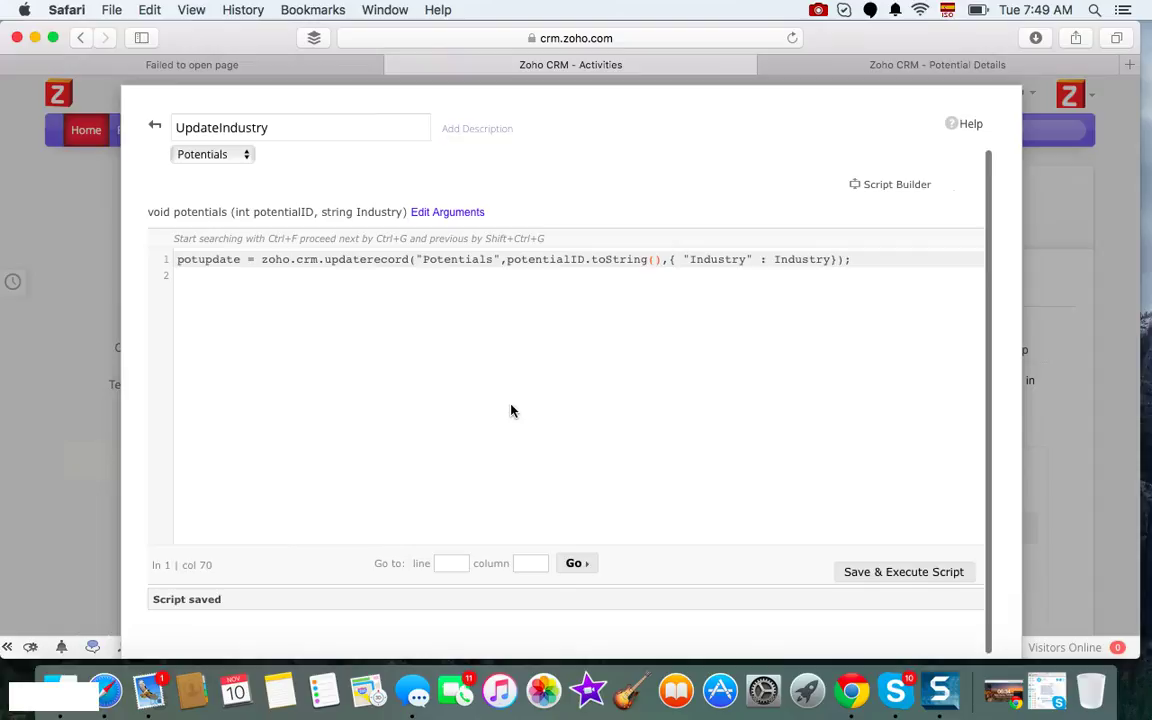
scroll(245, 575, "down", 5)
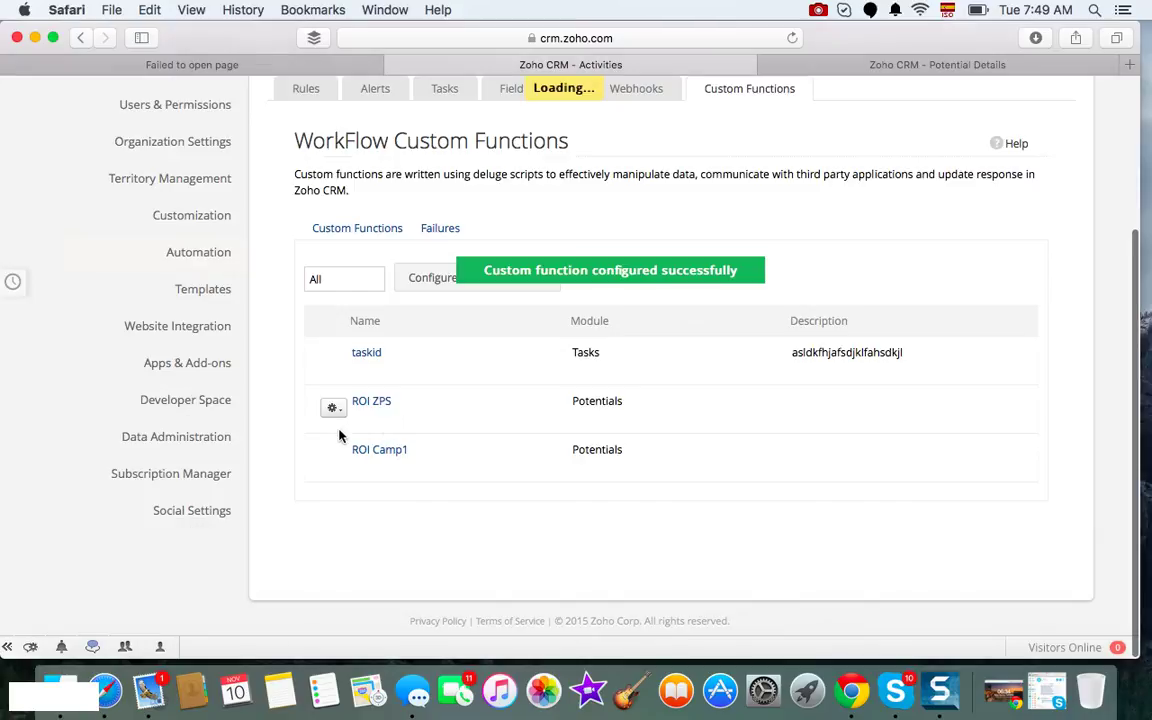
scroll(404, 420, "up", 5)
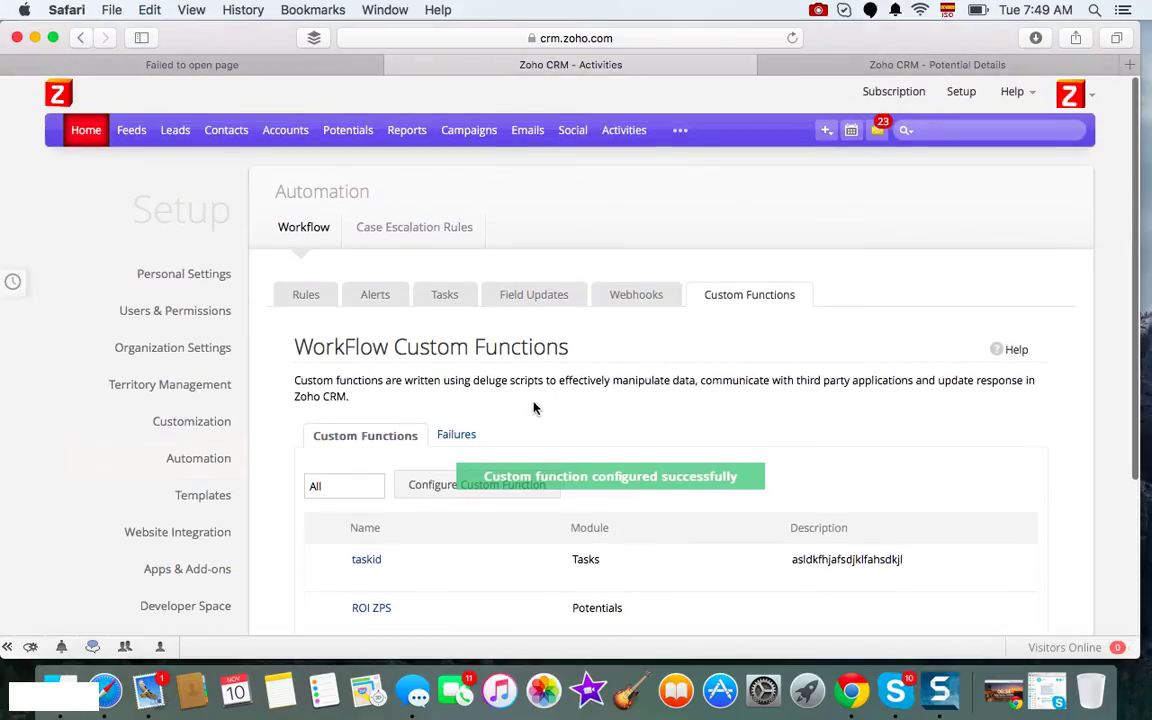
left_click(303, 296)
Step: Create a new workflow rule for the Potentials module
scroll(262, 480, "down", 2)
scroll(300, 470, "up", 2)
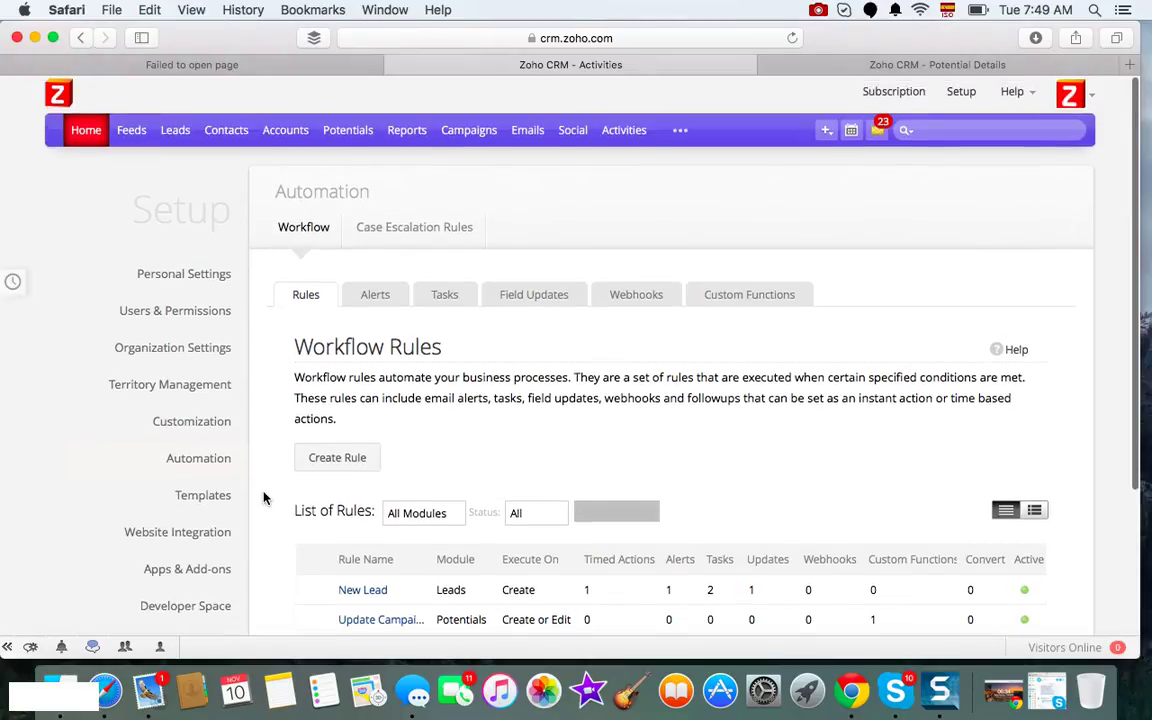
left_click(329, 460)
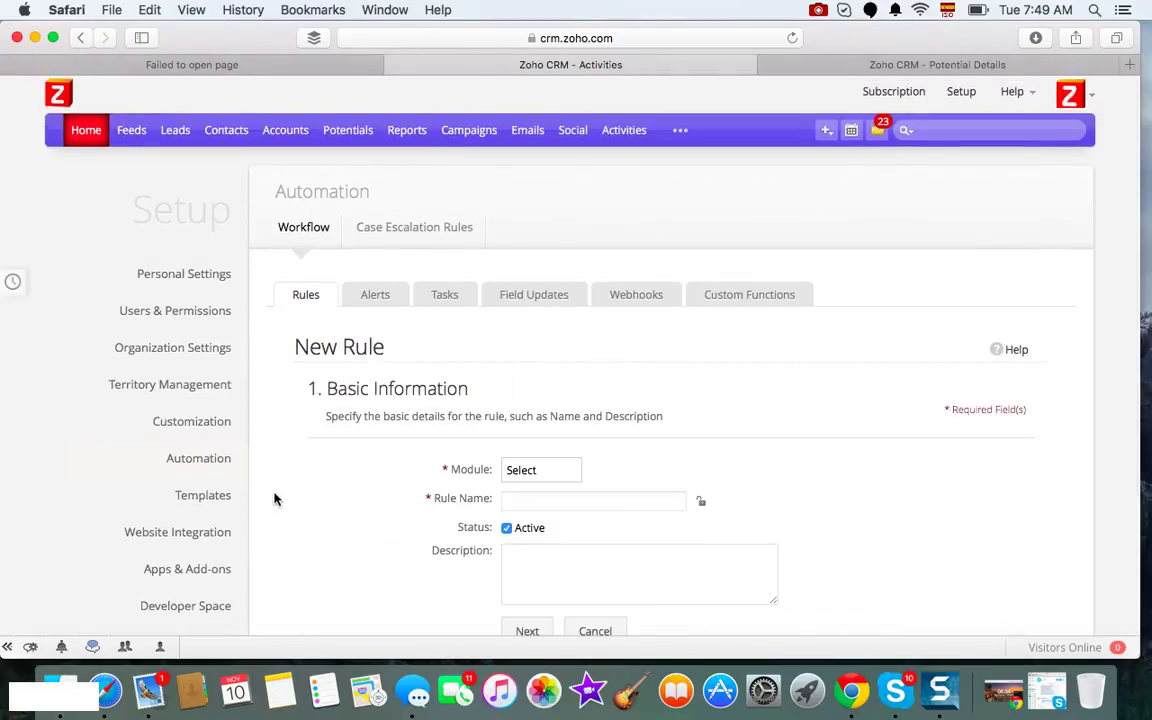
left_click(543, 470)
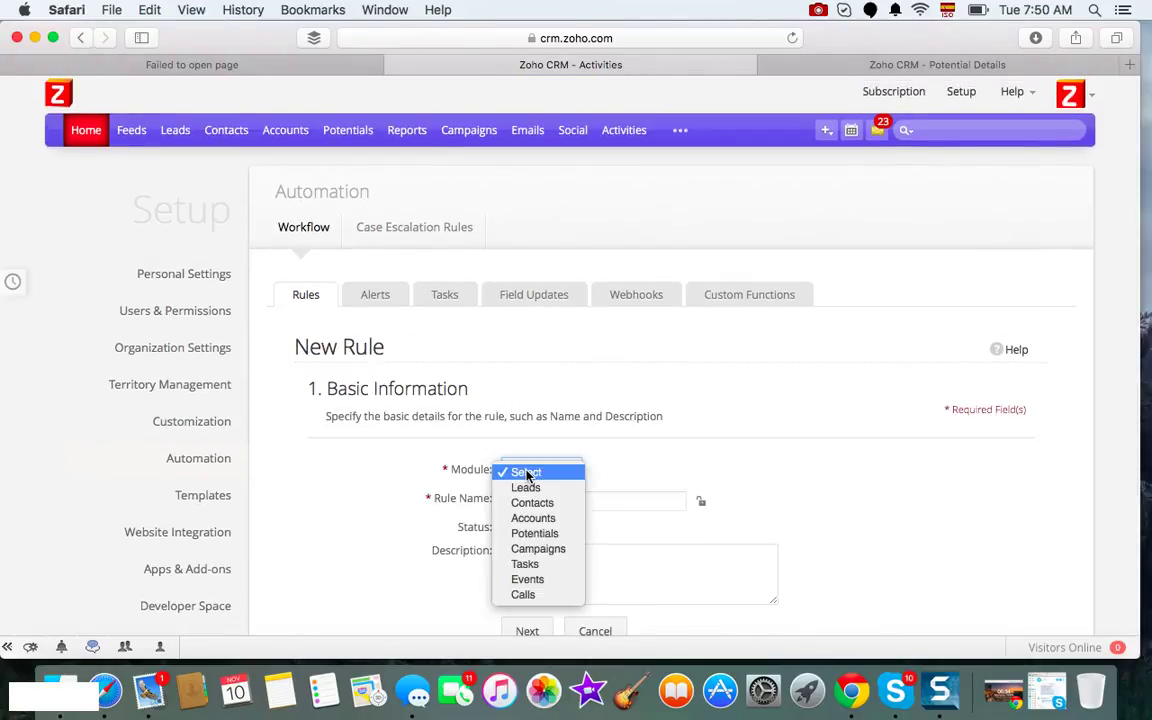
left_click(530, 534)
Step: Name it 'Update Industry Value', describe it as updating Industry from Accounts, and continue
scroll(386, 522, "down", 3)
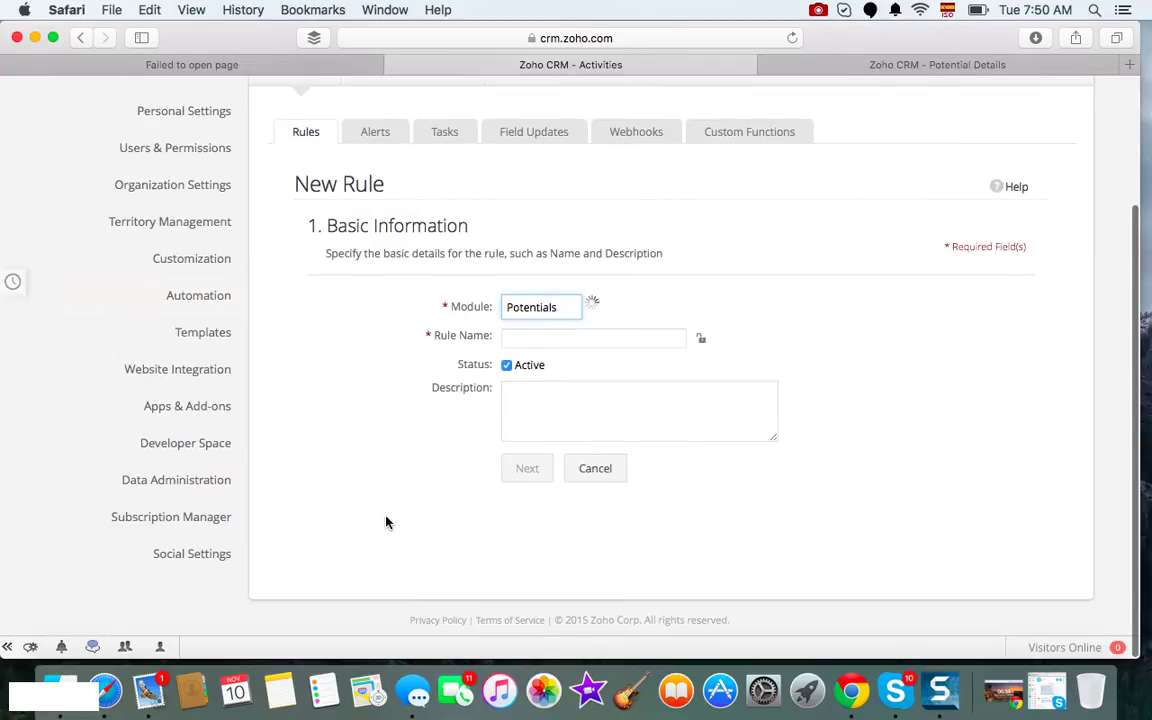
left_click(535, 337)
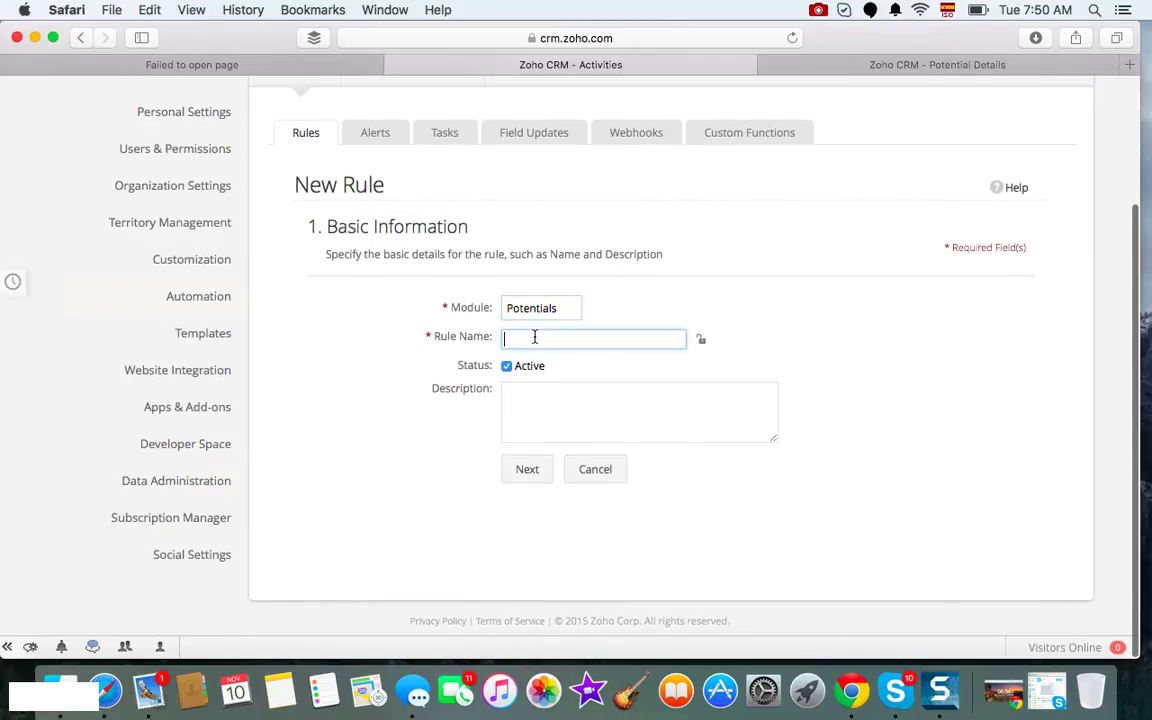
type("Update ")
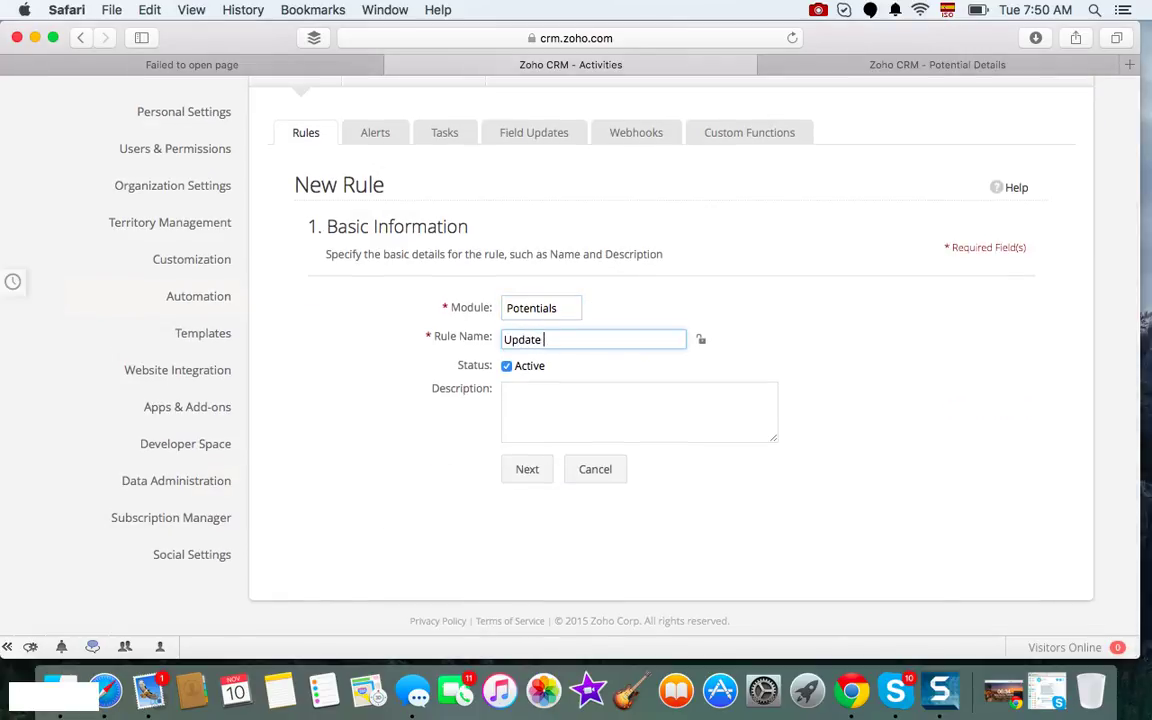
type("Indust")
type("ry vALUE")
type("alue")
left_click(540, 411)
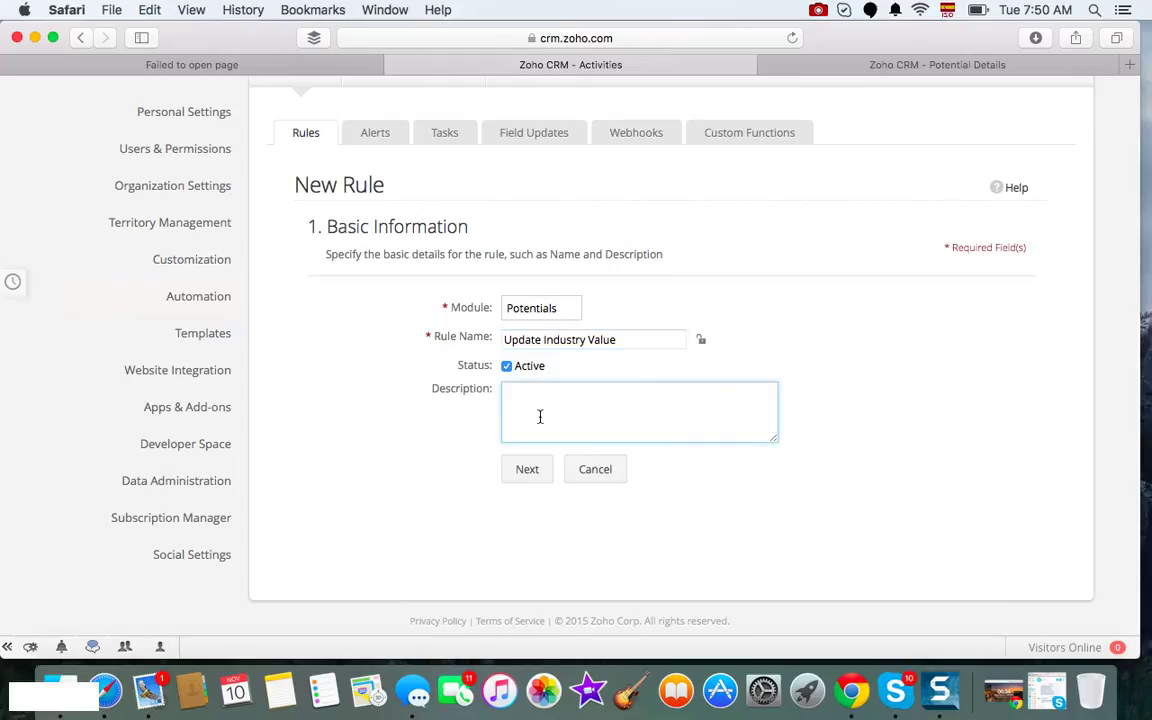
type("Updates Industry va")
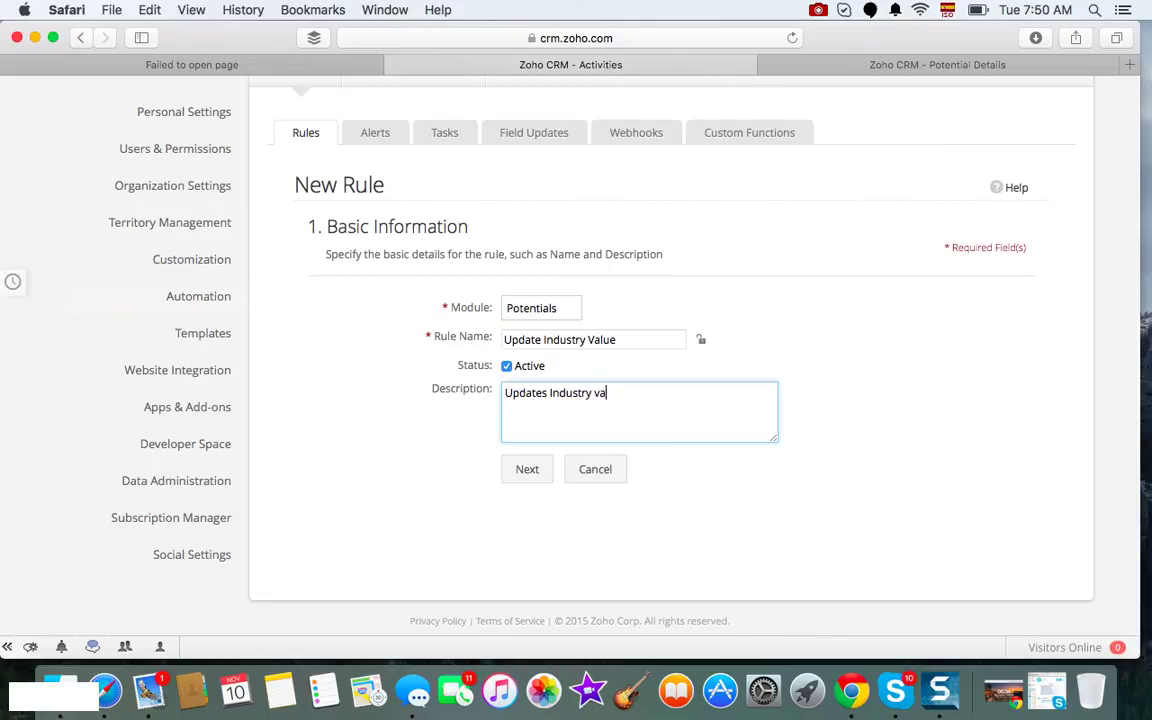
type("lue from Accounts int")
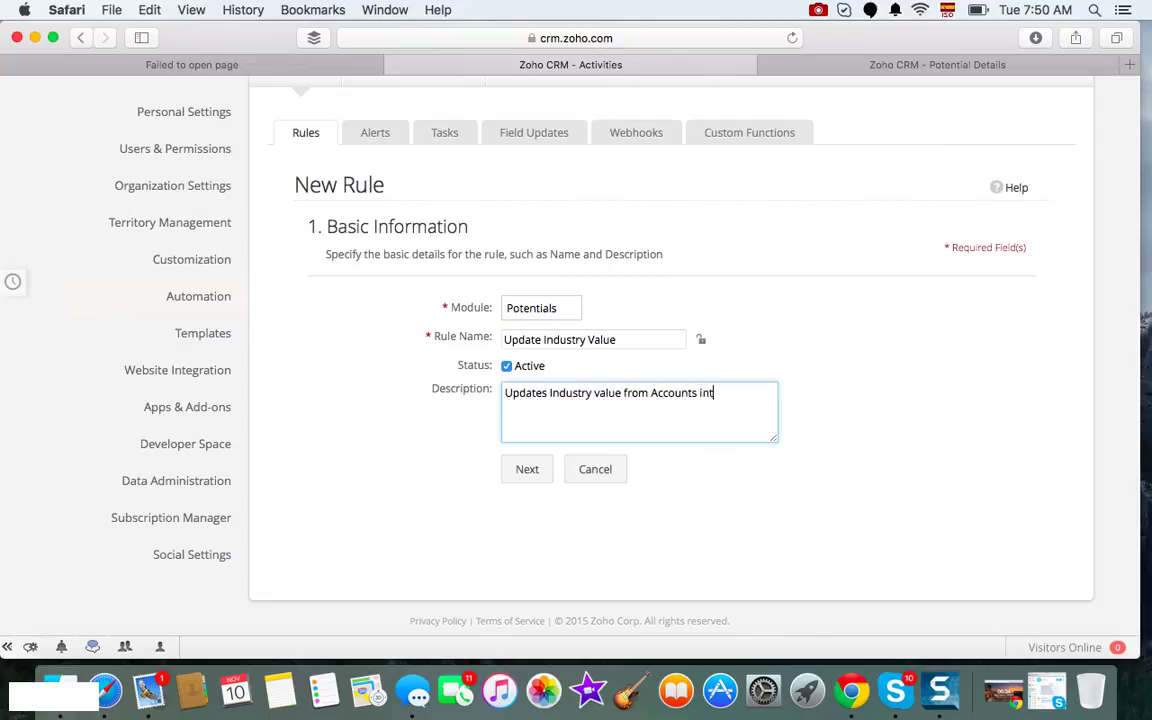
type("o Potentials")
left_click(527, 469)
Step: Trigger the rule on A Record action with Create or Edit, then continue to Rule Criteria
scroll(330, 570, "down", 5)
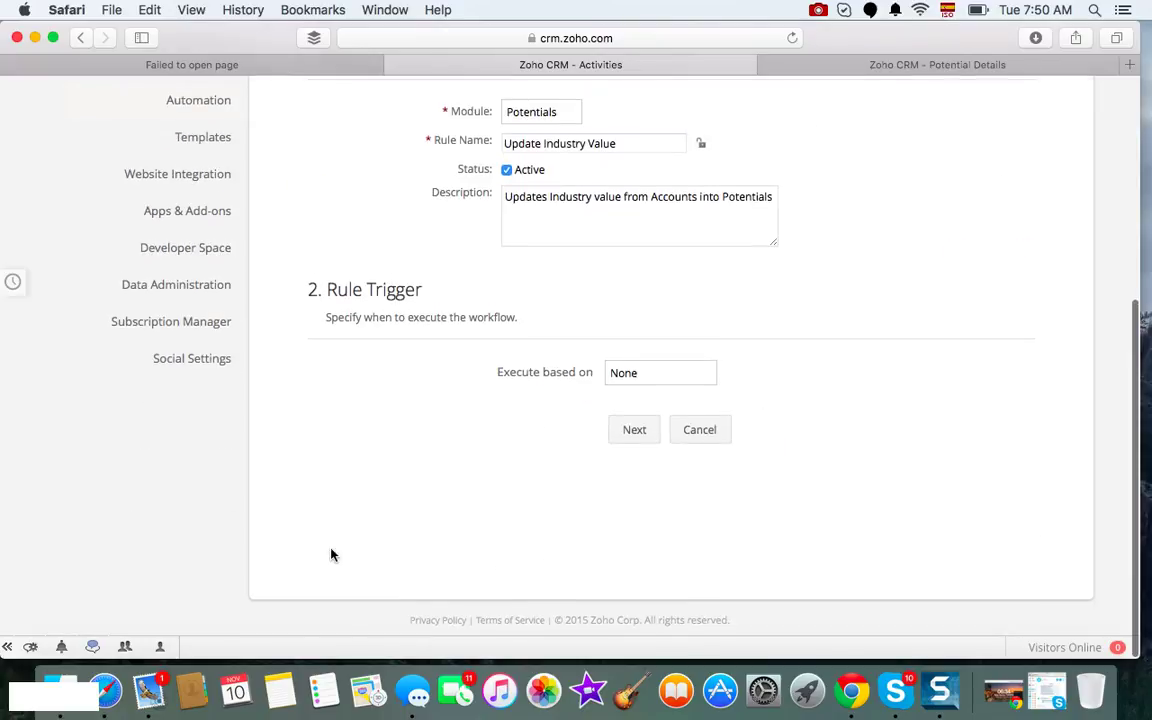
left_click(687, 380)
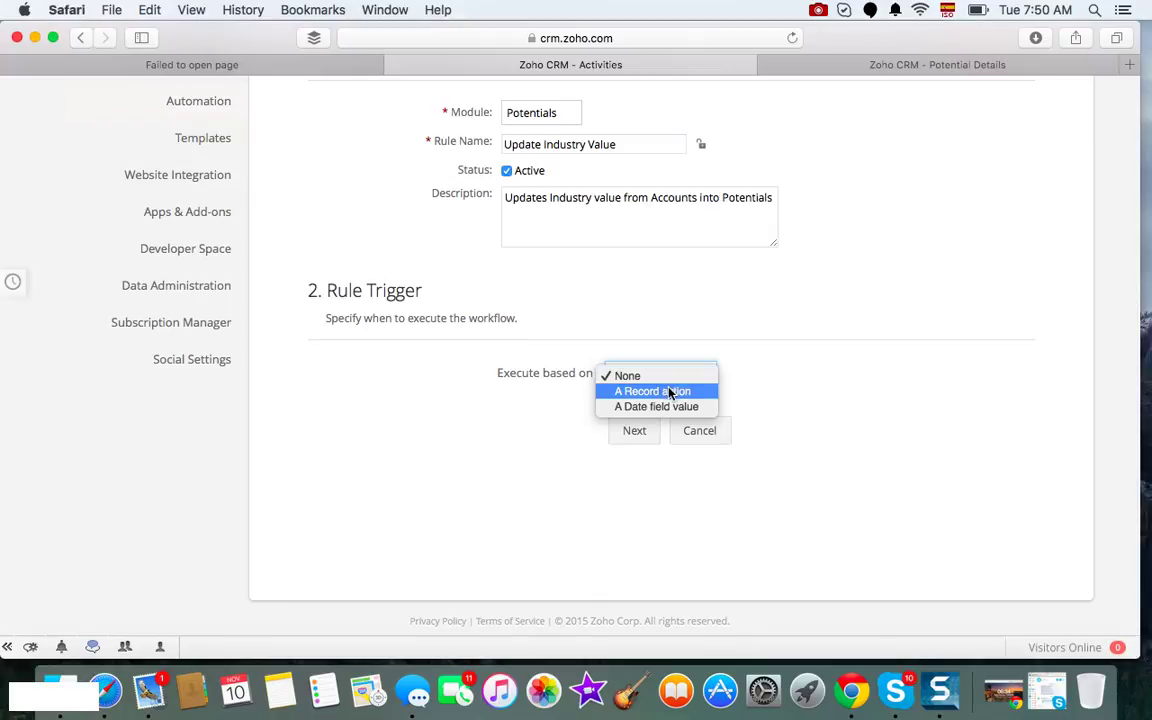
left_click(670, 392)
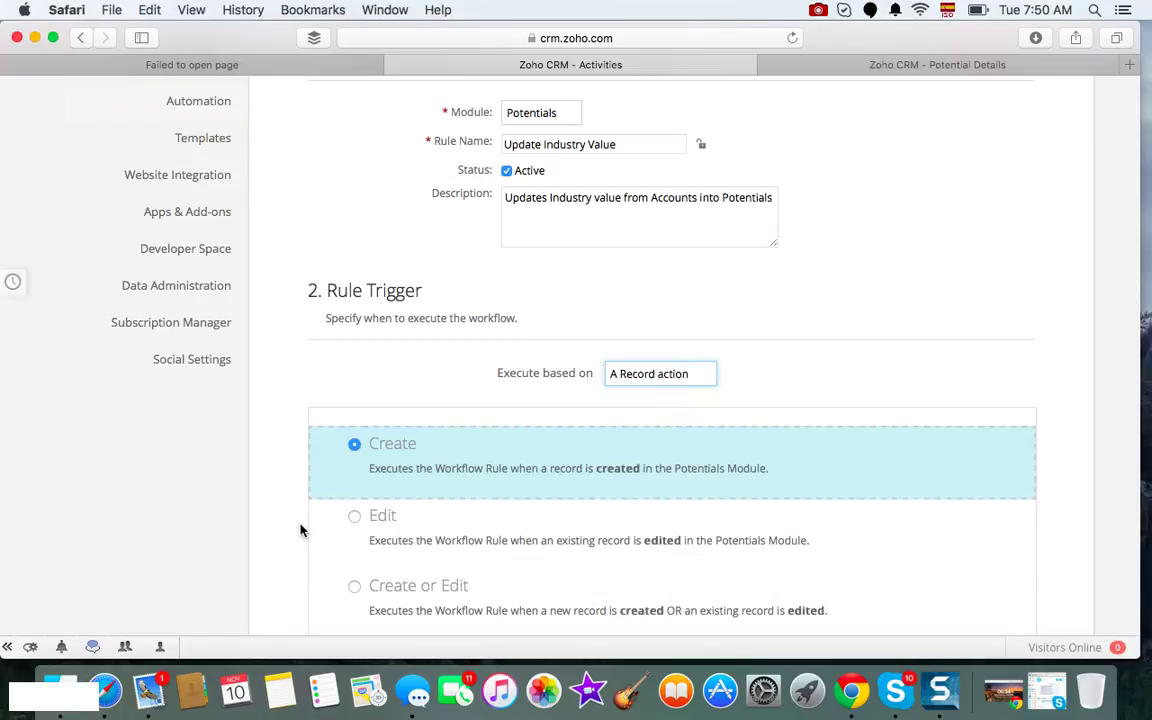
scroll(300, 530, "down", 4)
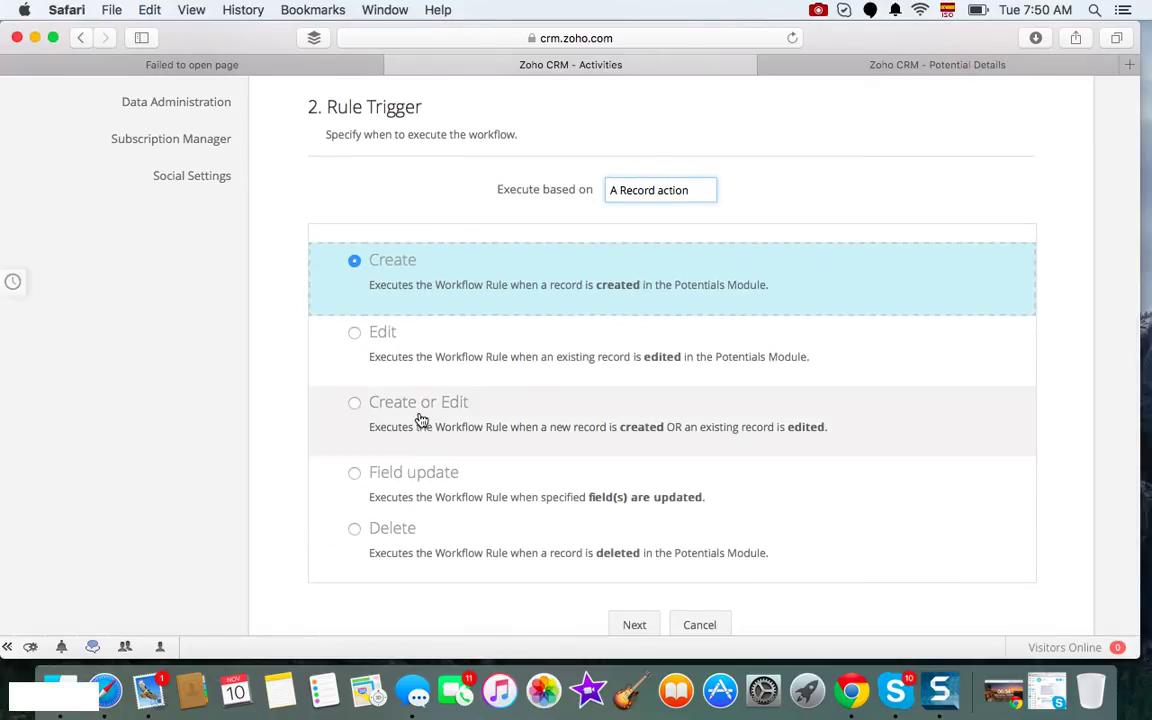
left_click(421, 421)
scroll(278, 470, "down", 4)
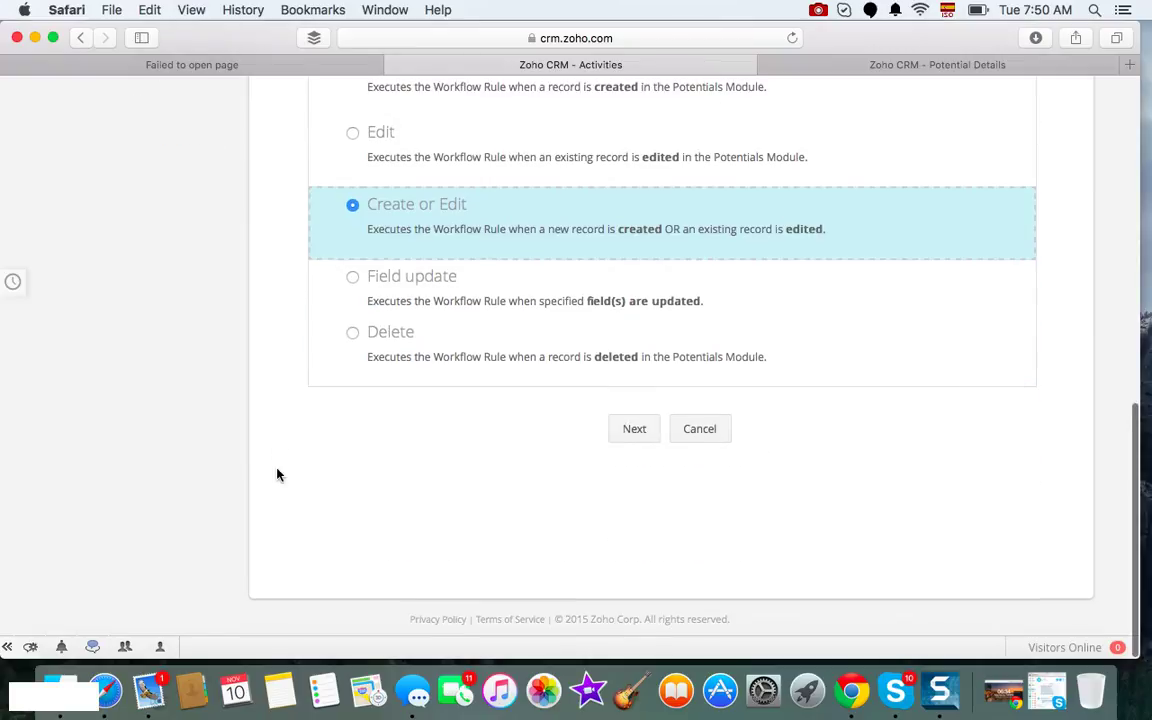
left_click(635, 430)
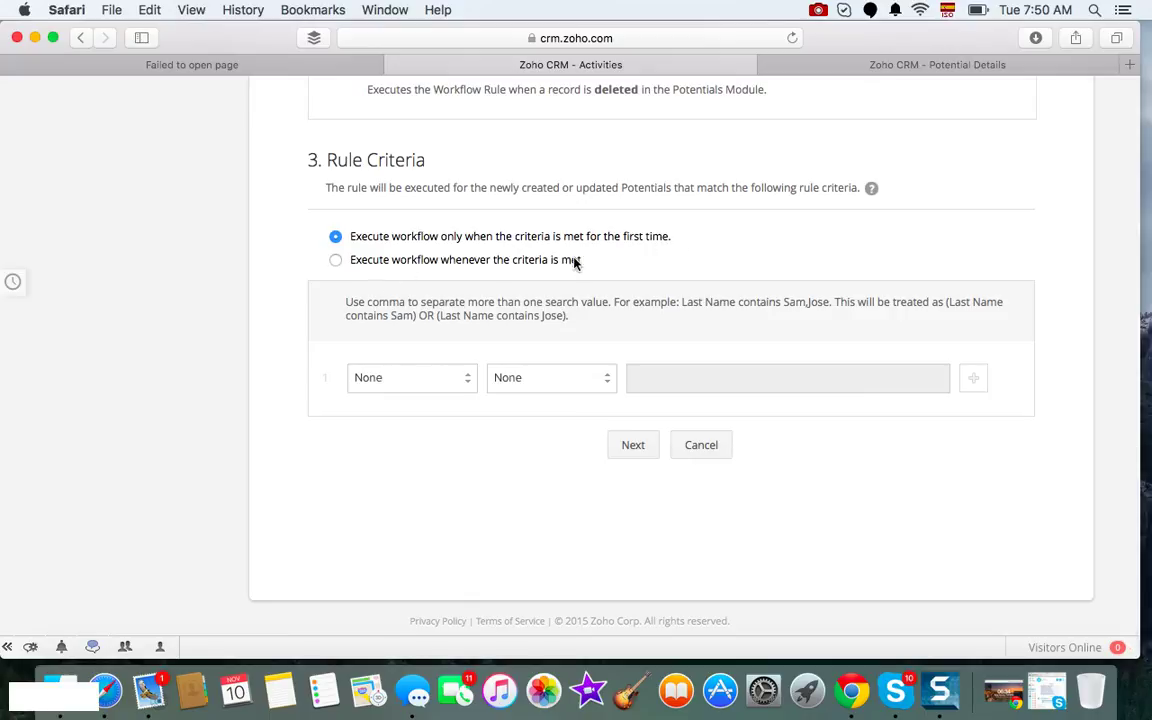
Step: Choose 'Execute workflow whenever the criteria is met' and dismiss the time-based action alert
left_click(336, 260)
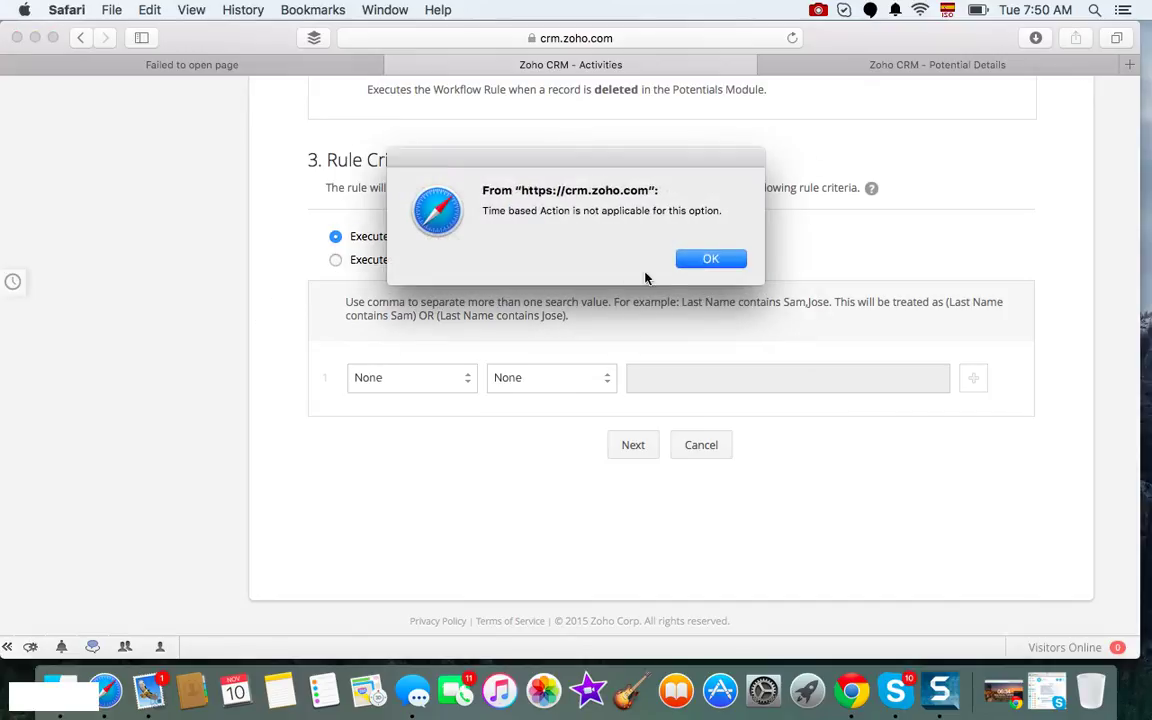
left_click(712, 261)
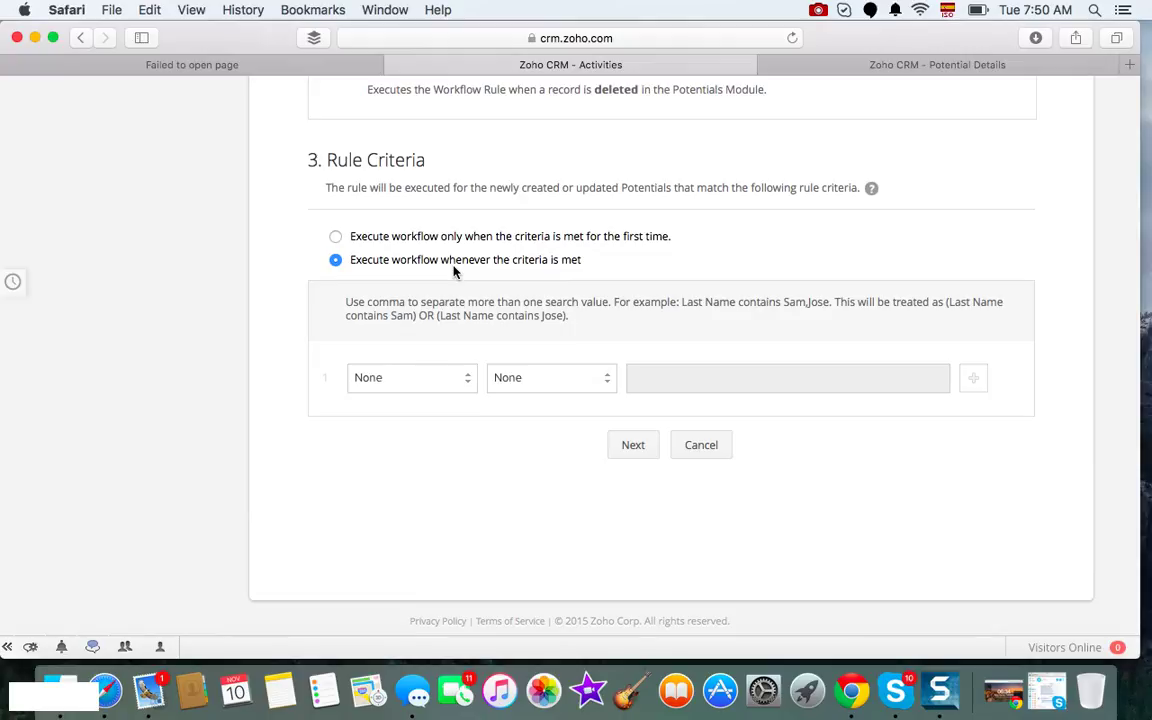
left_click(442, 388)
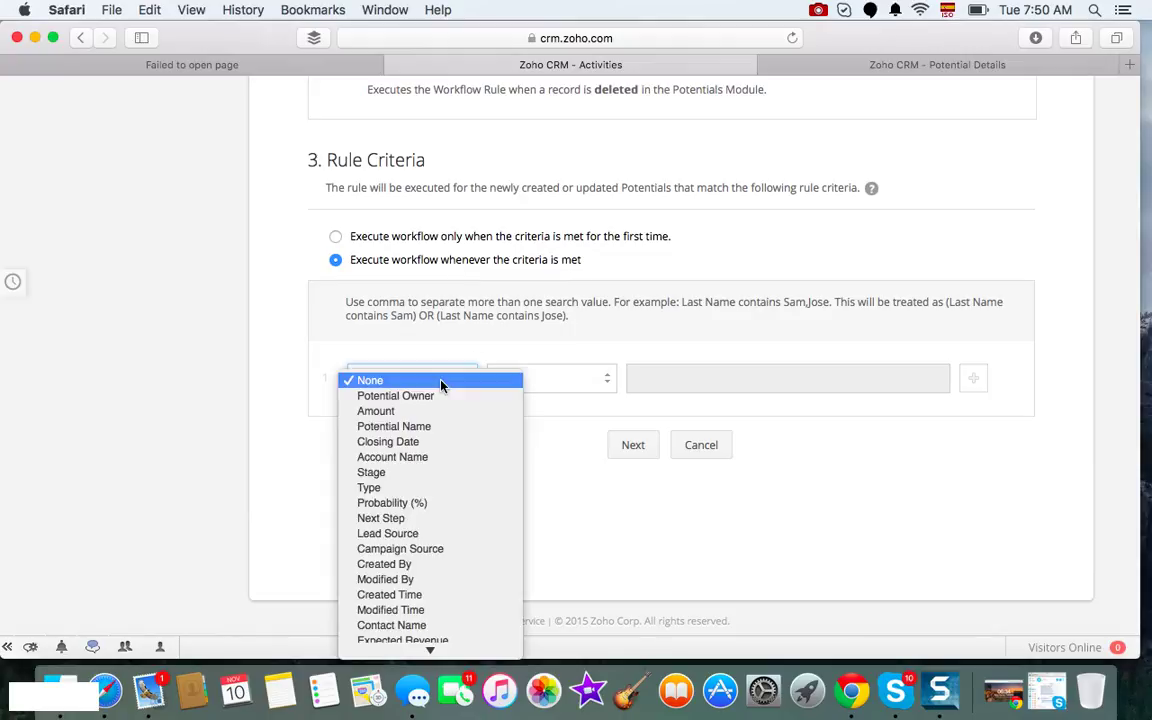
left_click(231, 373)
left_click(452, 383)
Step: Pick Industry as the first criteria field
scroll(437, 514, "down", 5)
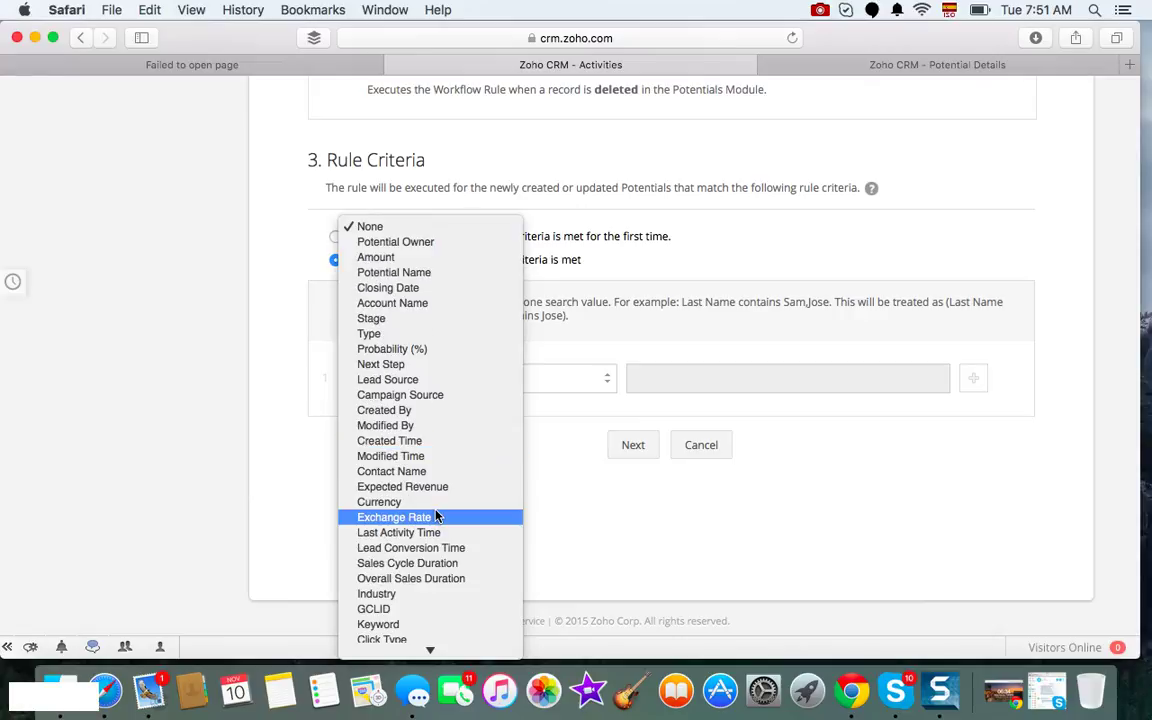
scroll(437, 514, "down", 2)
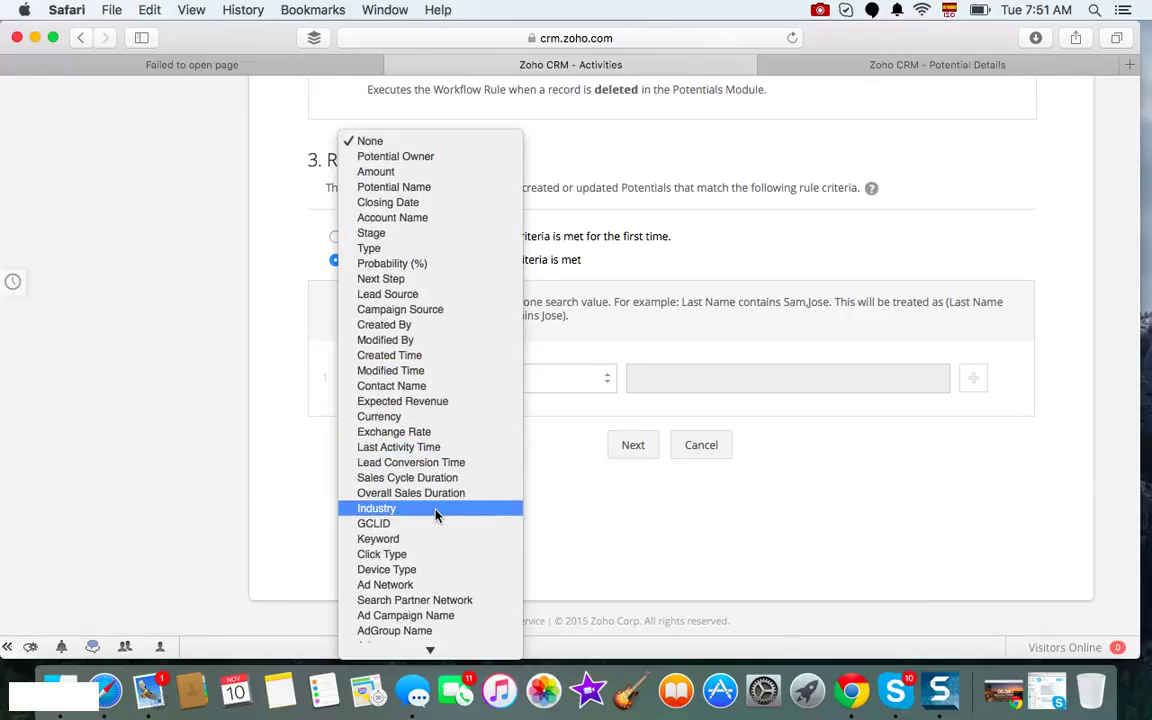
left_click(293, 517)
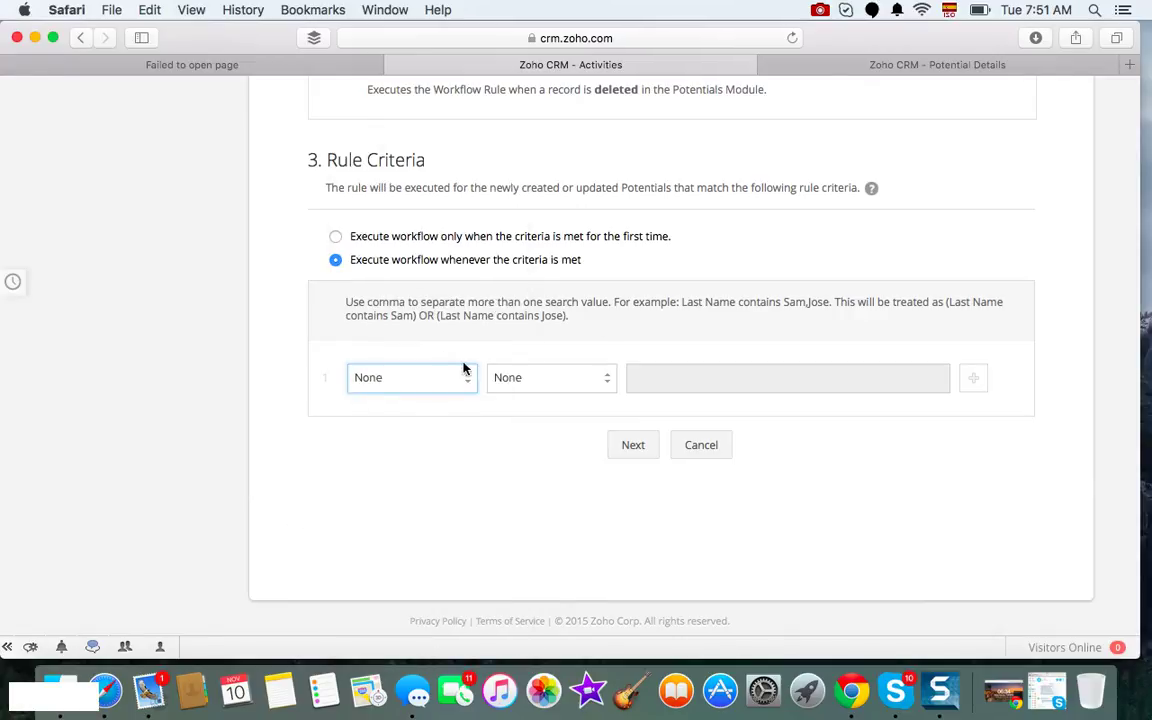
left_click(473, 378)
left_click(275, 411)
scroll(276, 381, "up", 10)
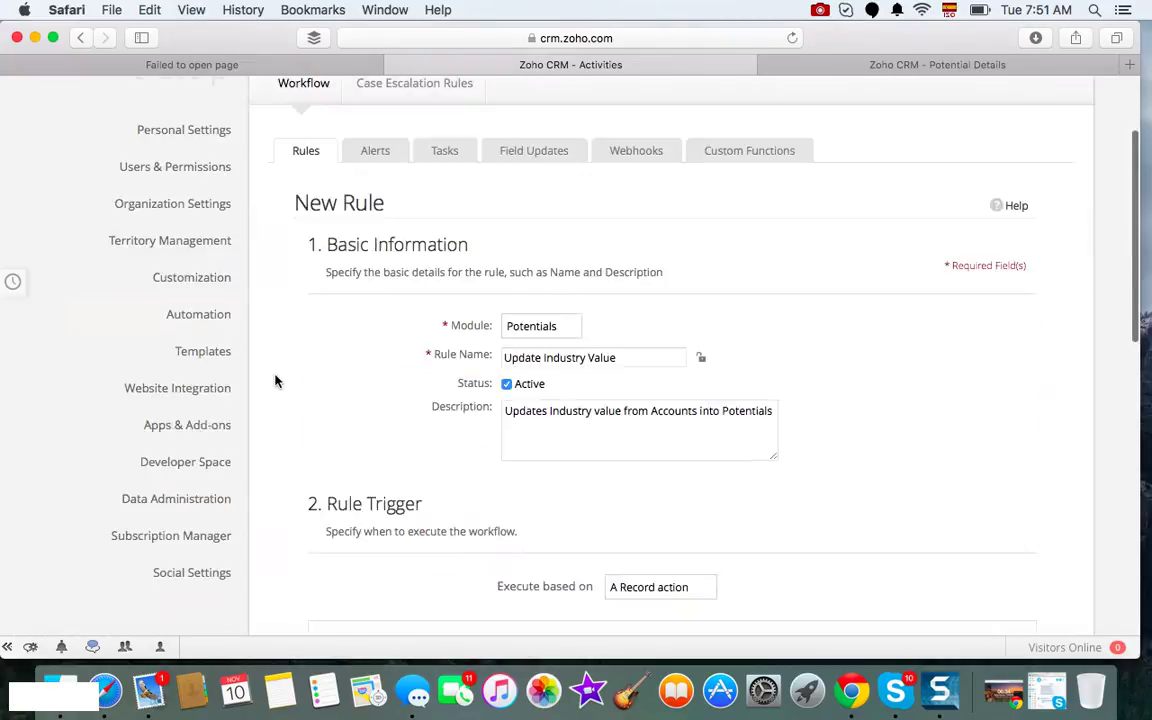
scroll(276, 381, "up", 3)
scroll(276, 381, "down", 3)
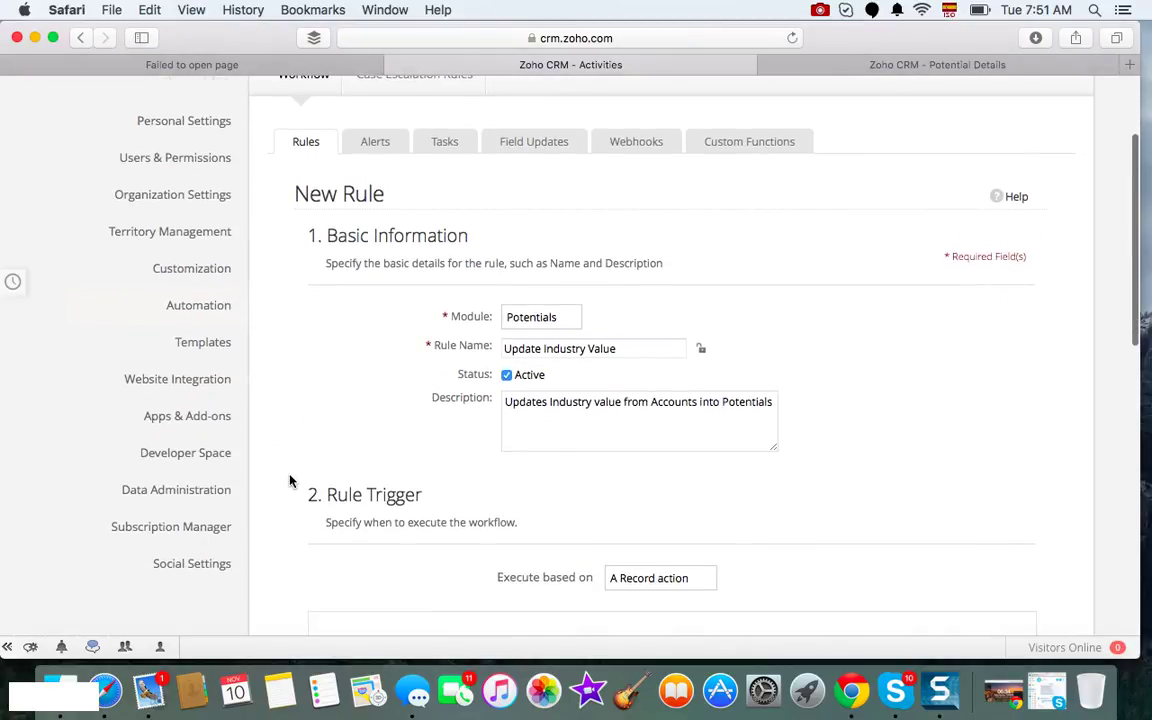
scroll(290, 481, "down", 8)
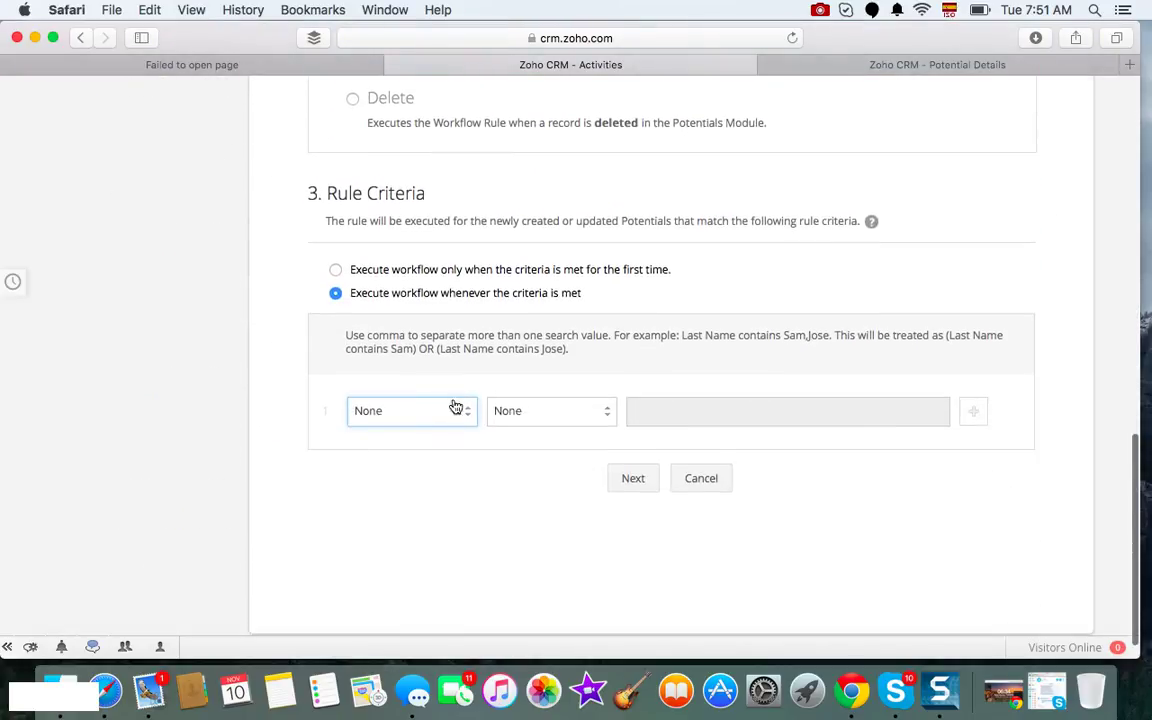
left_click(455, 409)
scroll(455, 536, "down", 5)
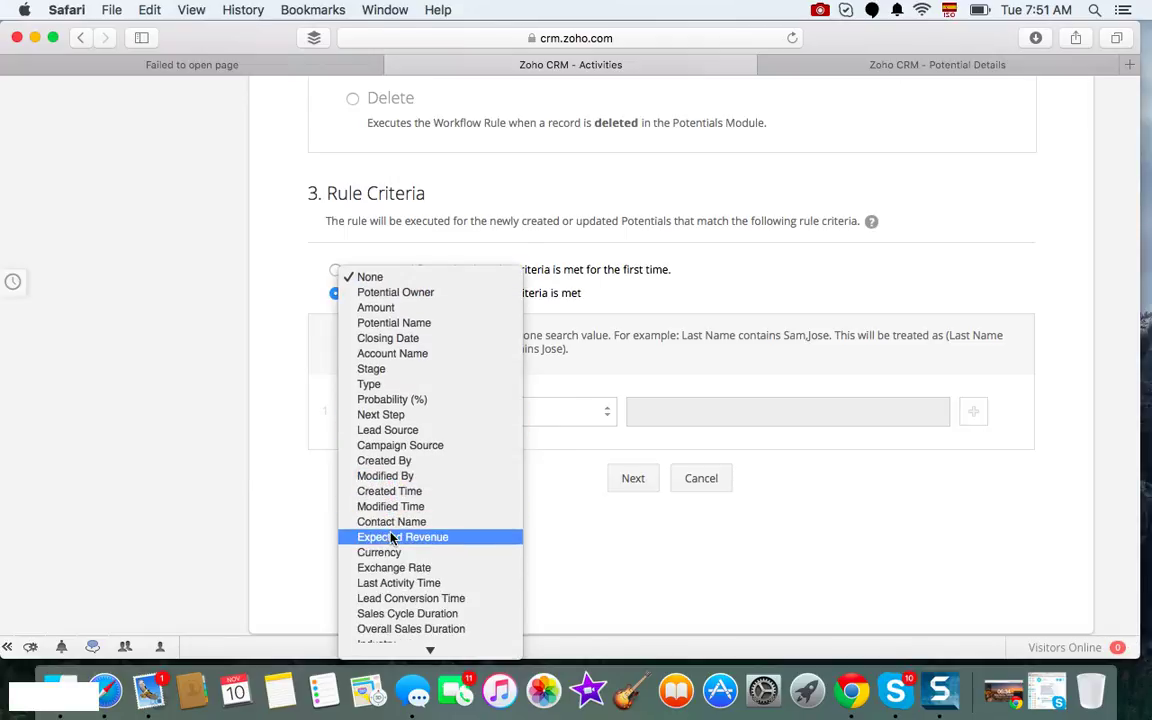
scroll(391, 538, "down", 5)
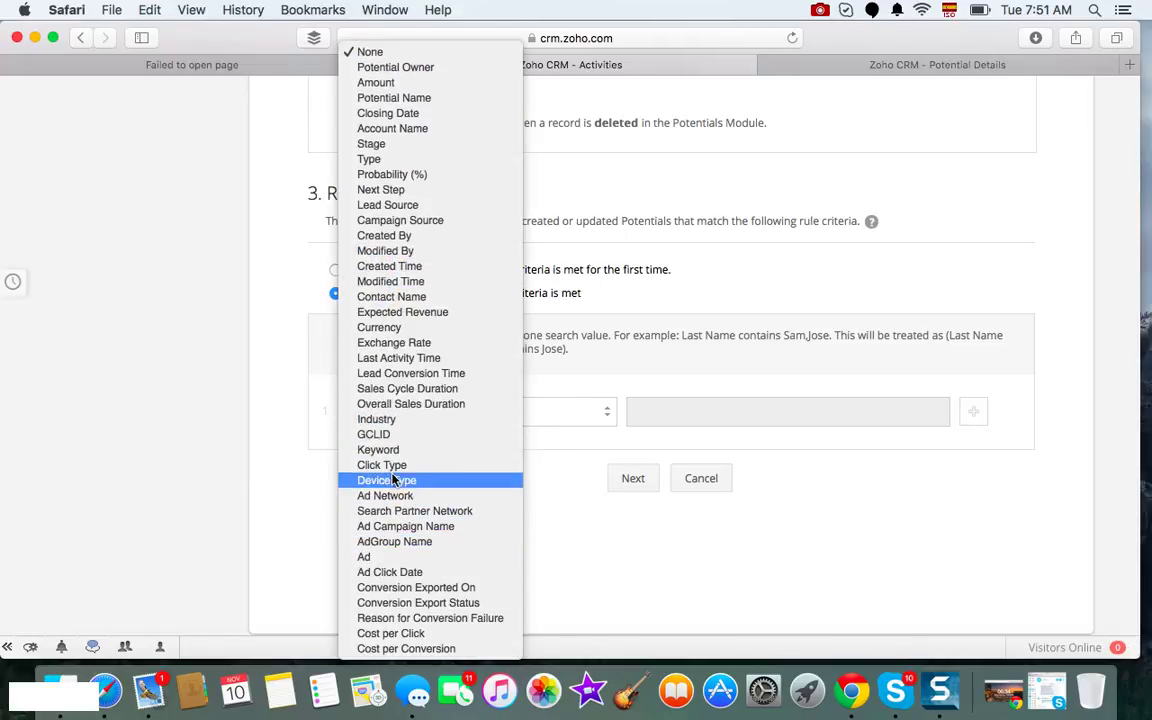
left_click(370, 419)
Step: Leave the Industry criterion's condition operator set to None
left_click(560, 423)
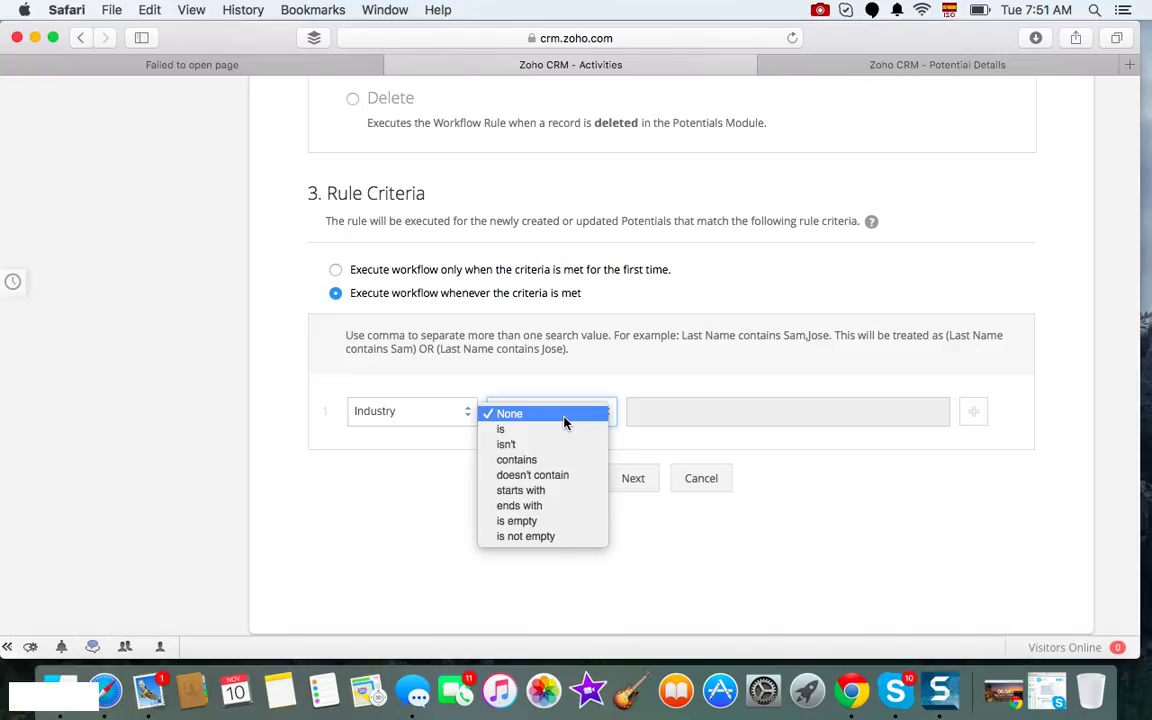
left_click(527, 522)
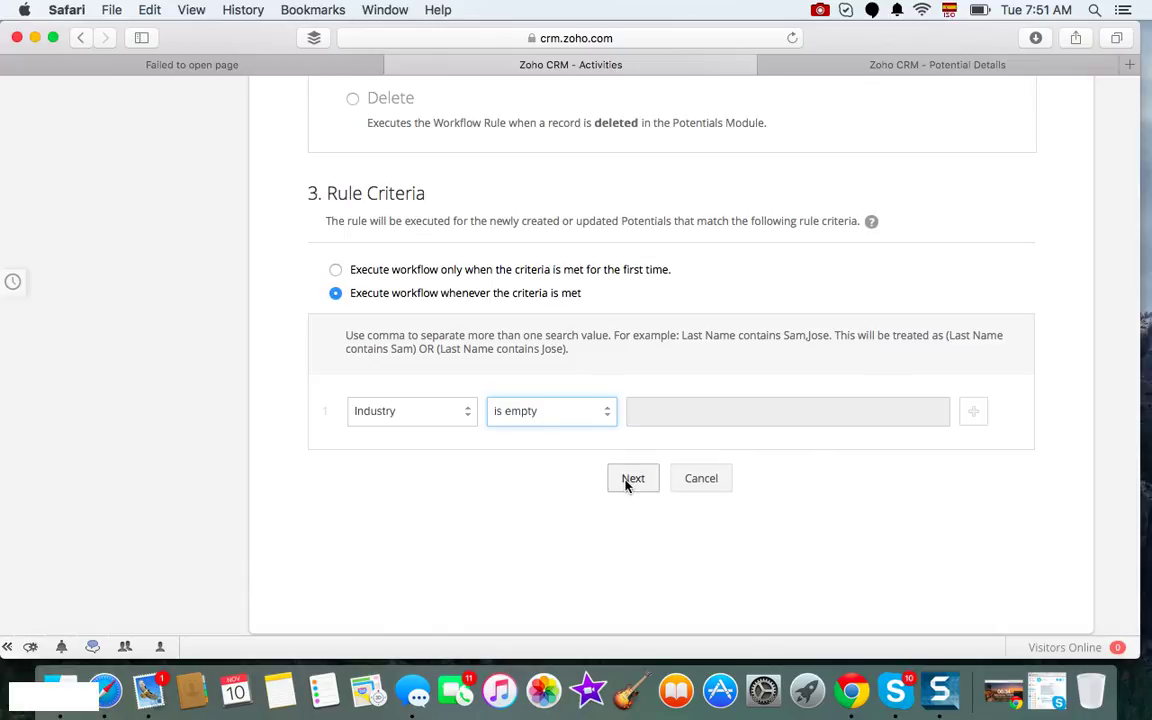
left_click(550, 415)
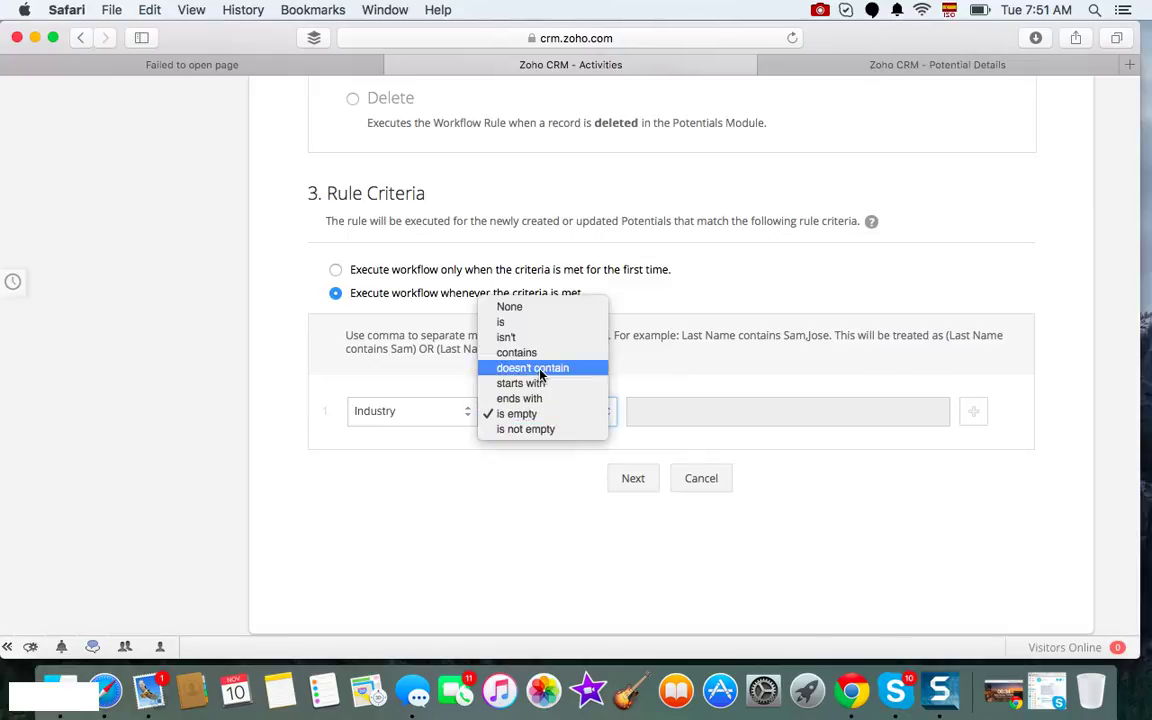
left_click(520, 308)
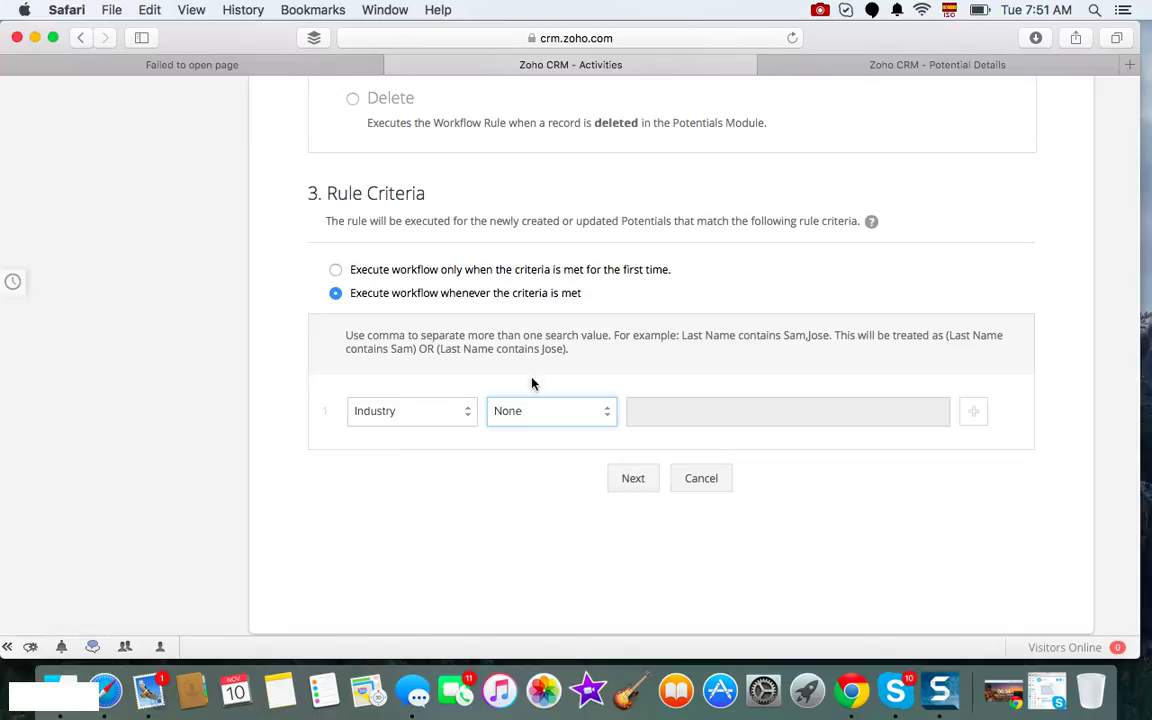
Step: Associate the UpdateIndustry custom function as an instant action and save the Update Industry Value rule
left_click(632, 478)
scroll(303, 481, "up", 8)
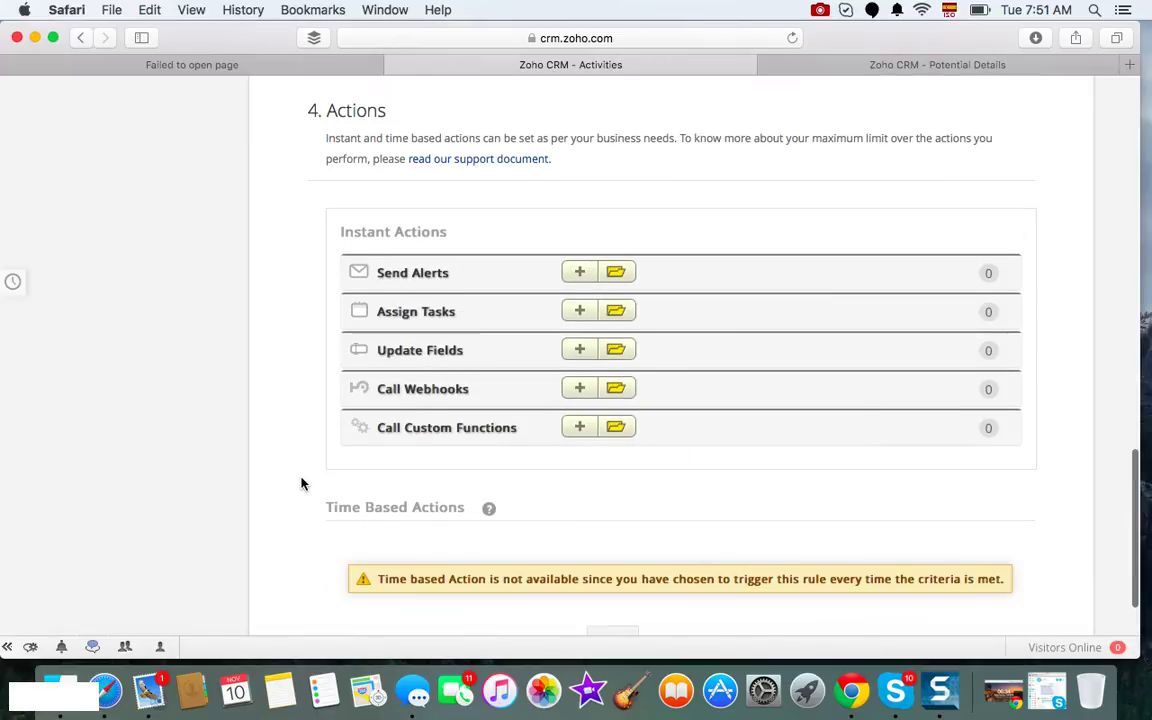
scroll(301, 484, "down", 4)
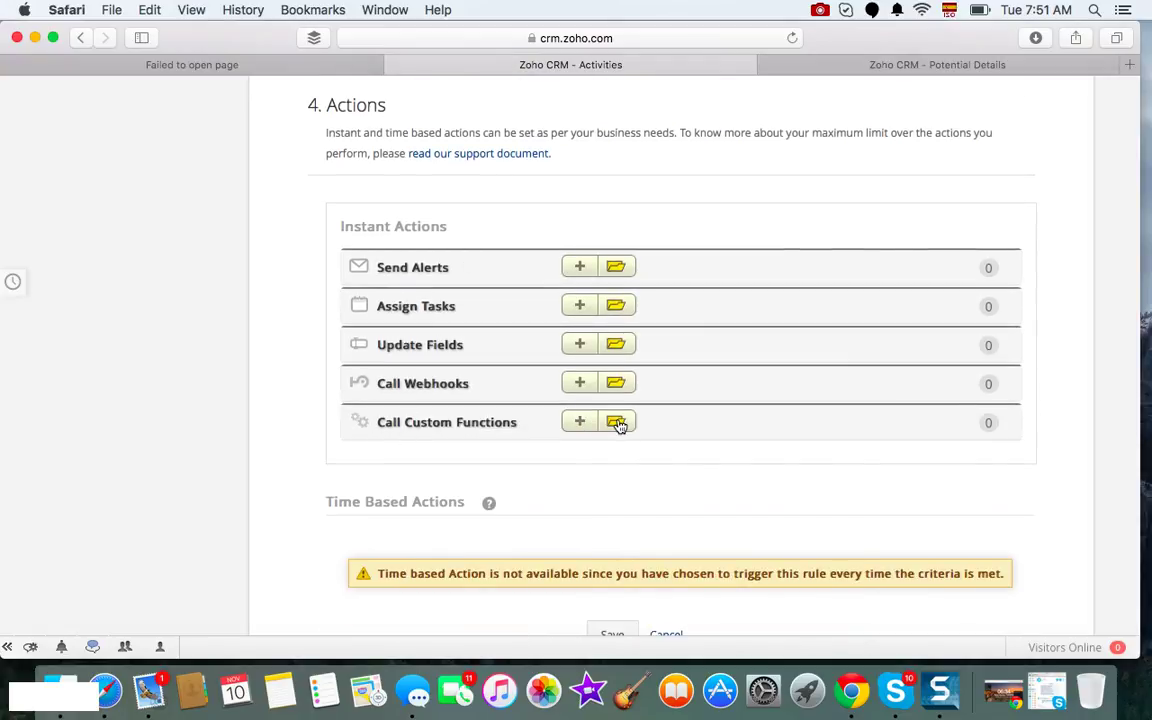
left_click(619, 425)
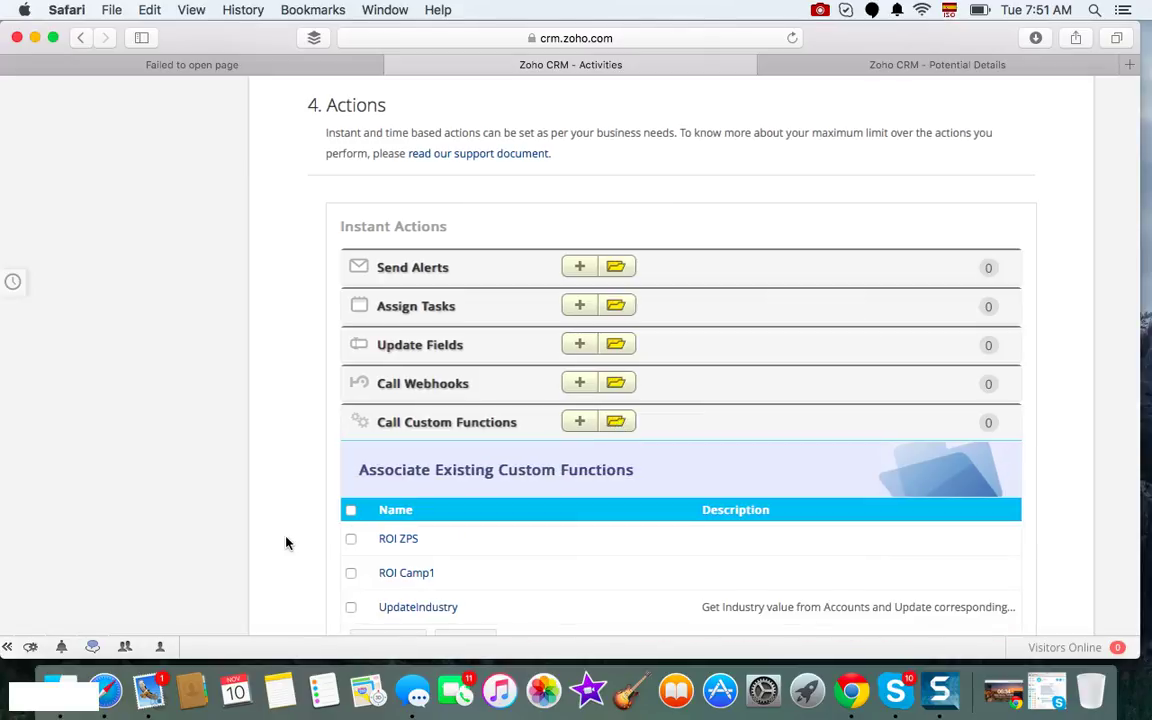
scroll(286, 534, "down", 6)
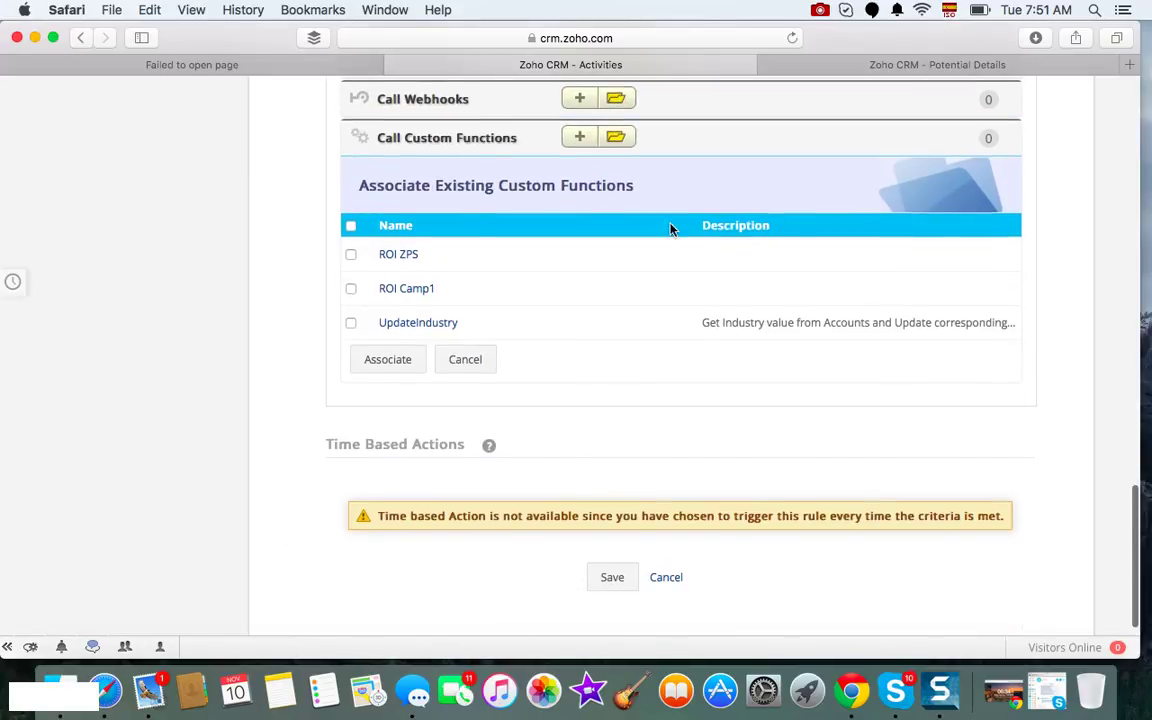
left_click(352, 323)
left_click(394, 365)
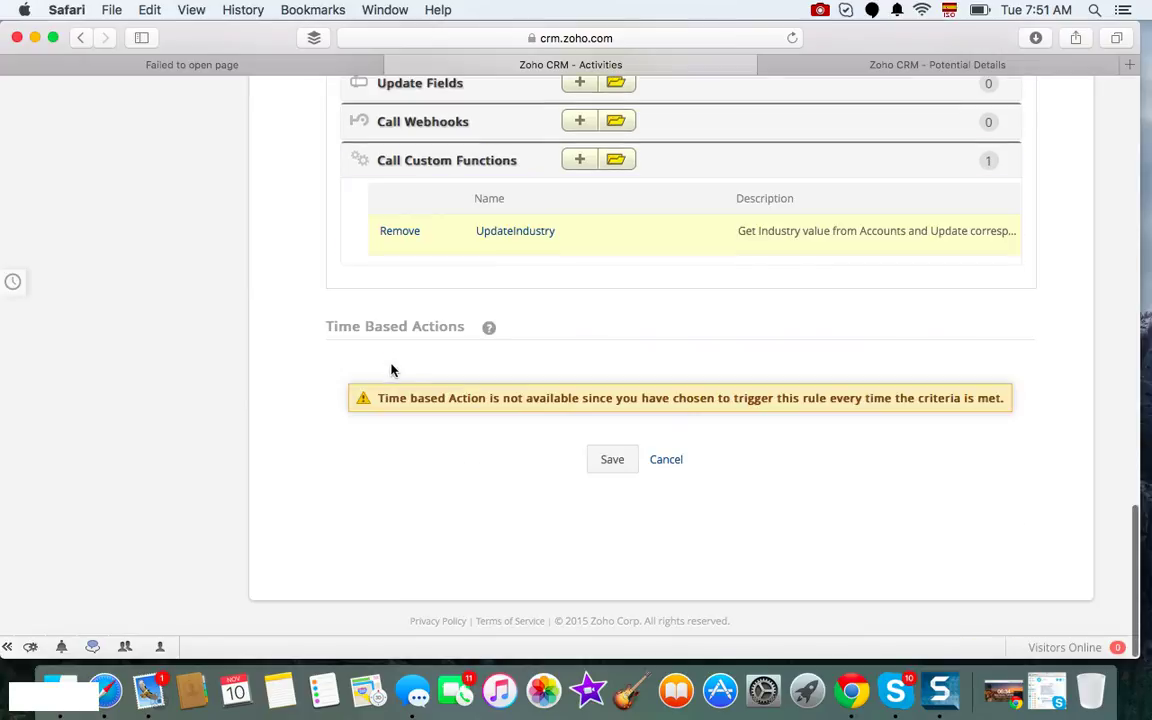
left_click(603, 461)
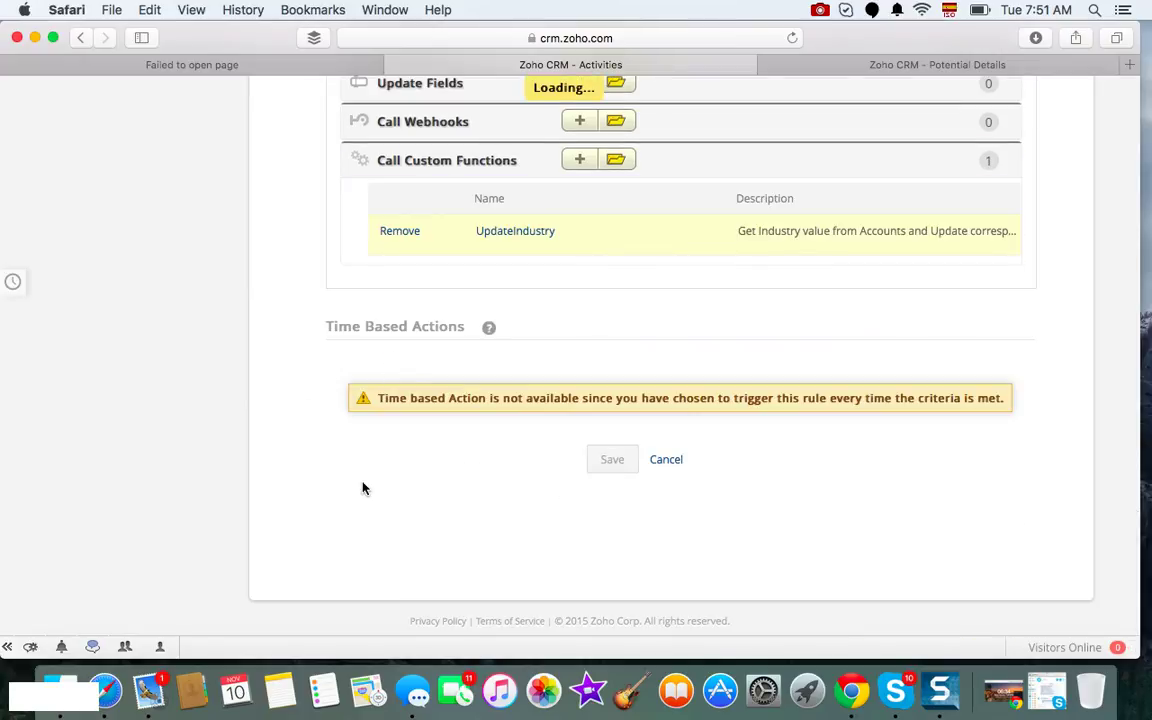
scroll(363, 486, "up", 15)
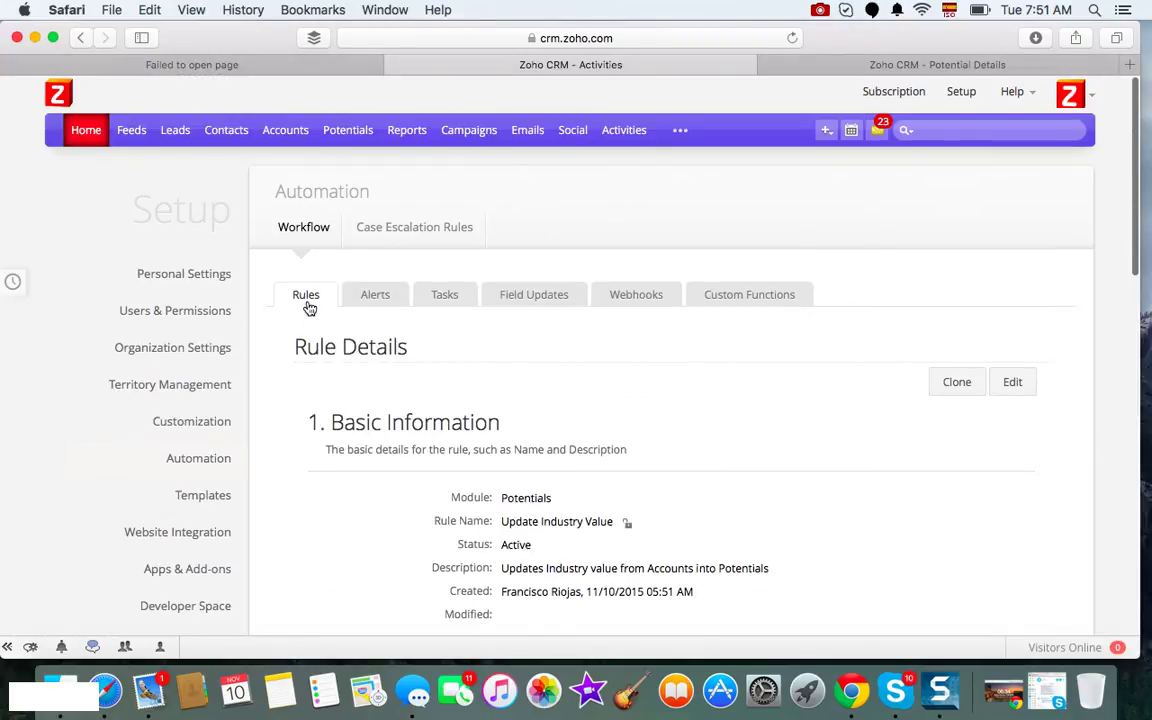
Step: Return to the Workflow Rules list and review the new Potentials rule running on Create or Edit
left_click(308, 298)
scroll(289, 538, "down", 3)
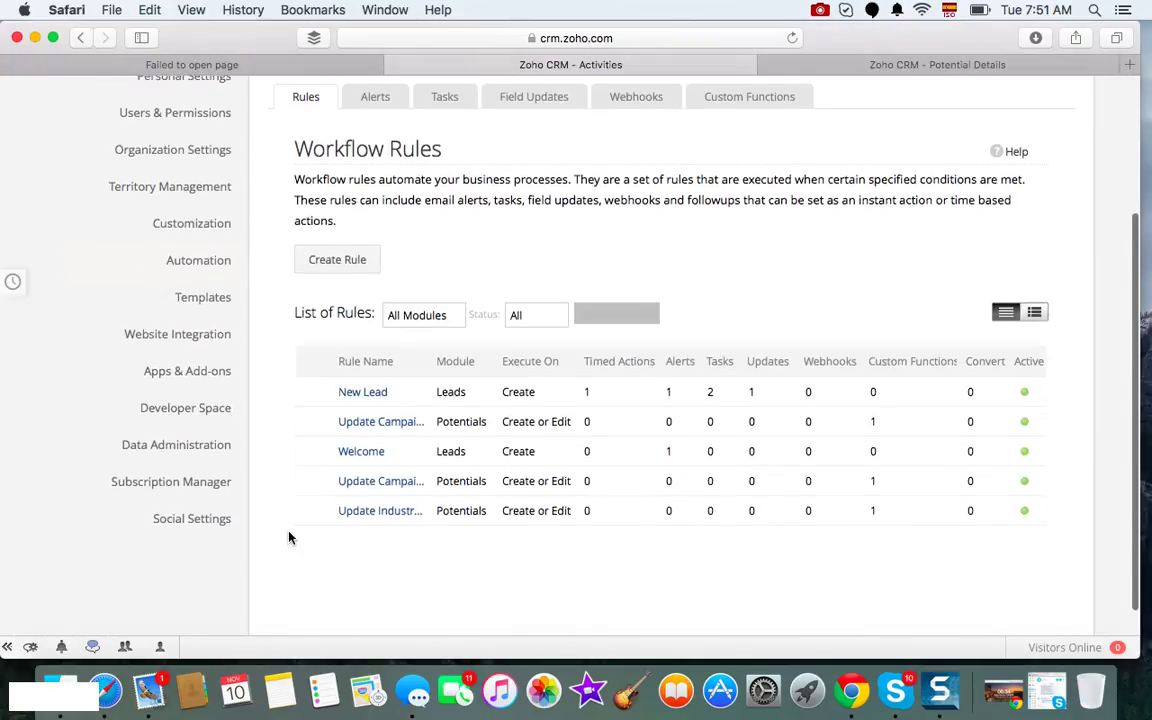
scroll(373, 553, "up", 3)
scroll(386, 578, "down", 3)
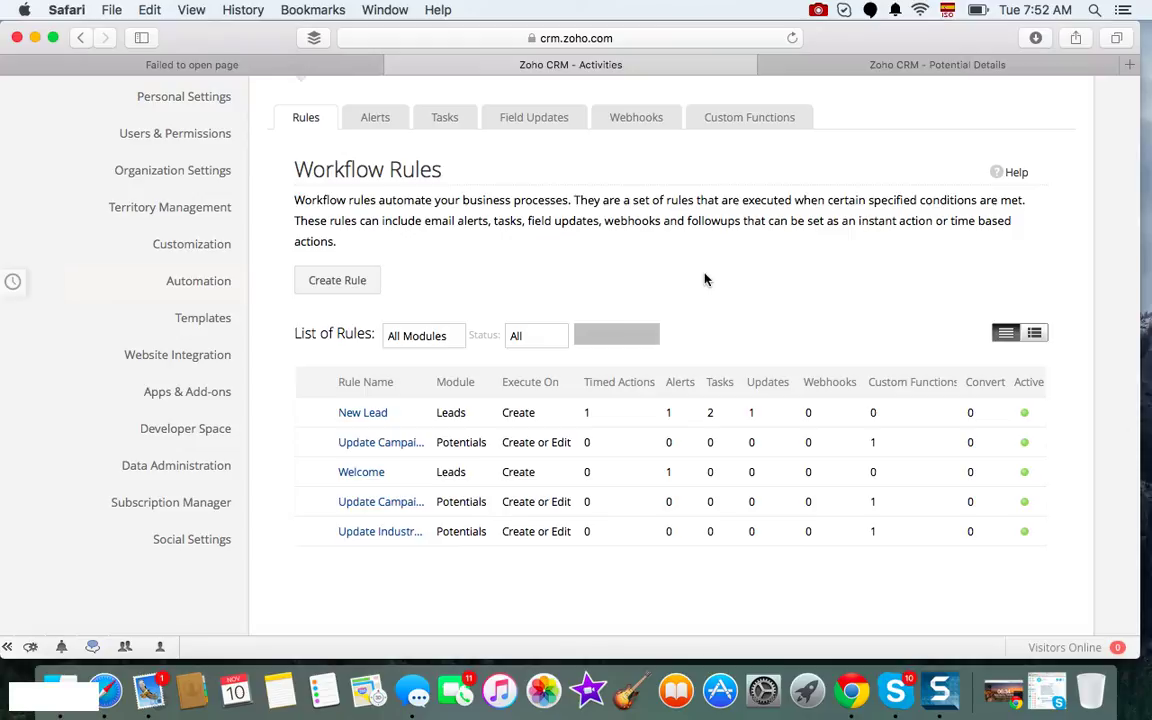
left_click(818, 11)
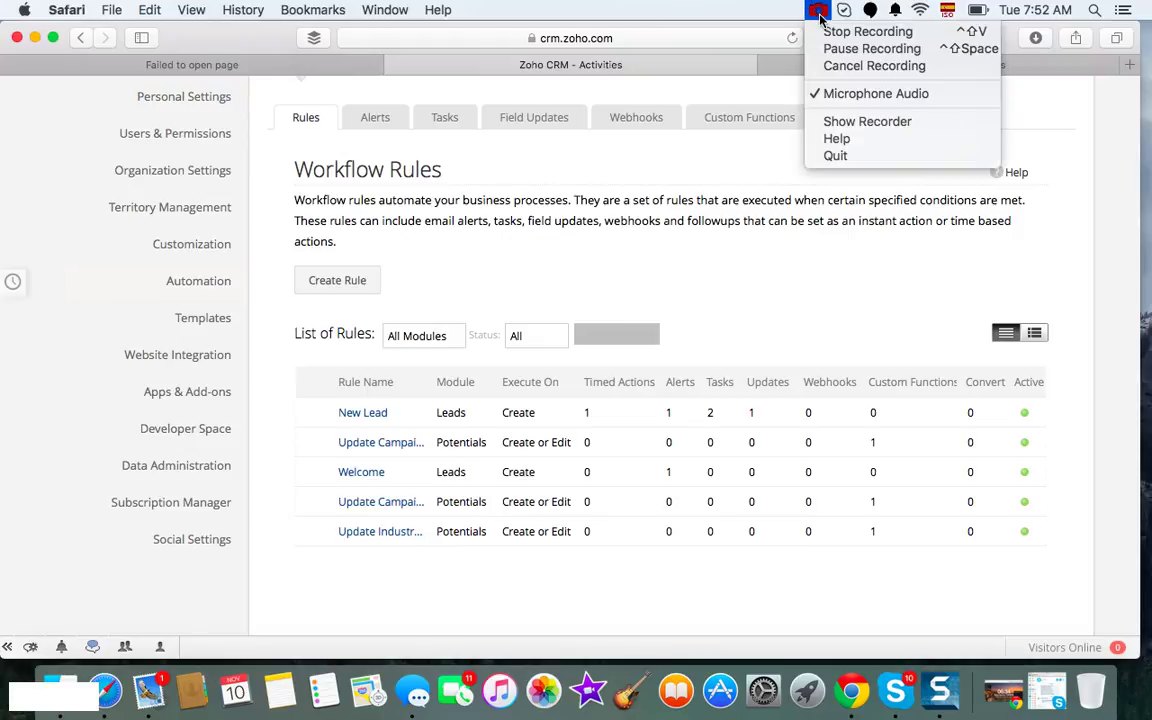